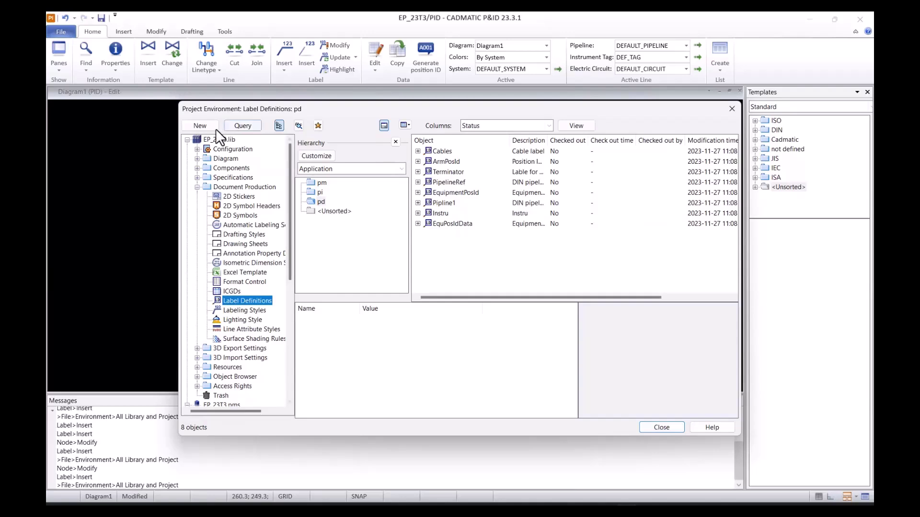
Step: Create a new label definition with name and description "Node", assigned to application pd and shown in the label menu
click(214, 126)
click(229, 138)
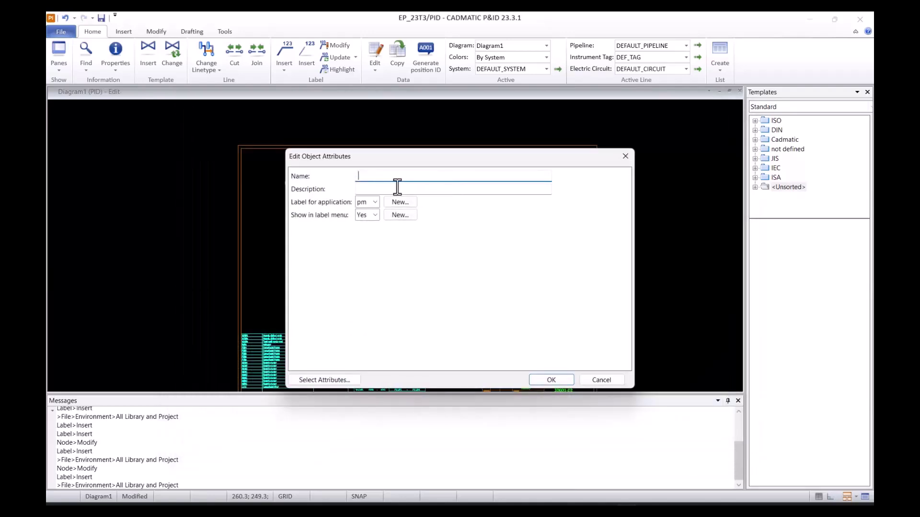
text(Node)
click(431, 189)
text(Node)
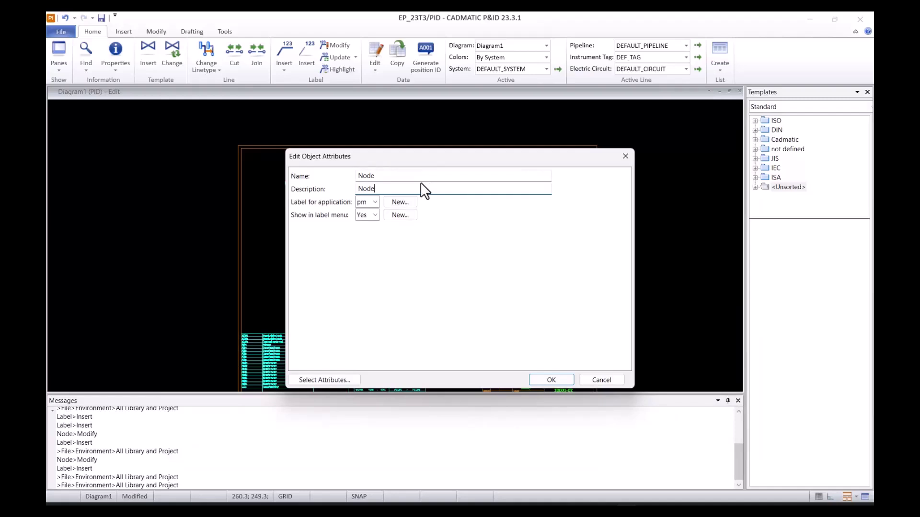
click(361, 202)
click(562, 380)
Step: Open the Node label definition for editing and set its search mask to DG connection node
right_click(446, 149)
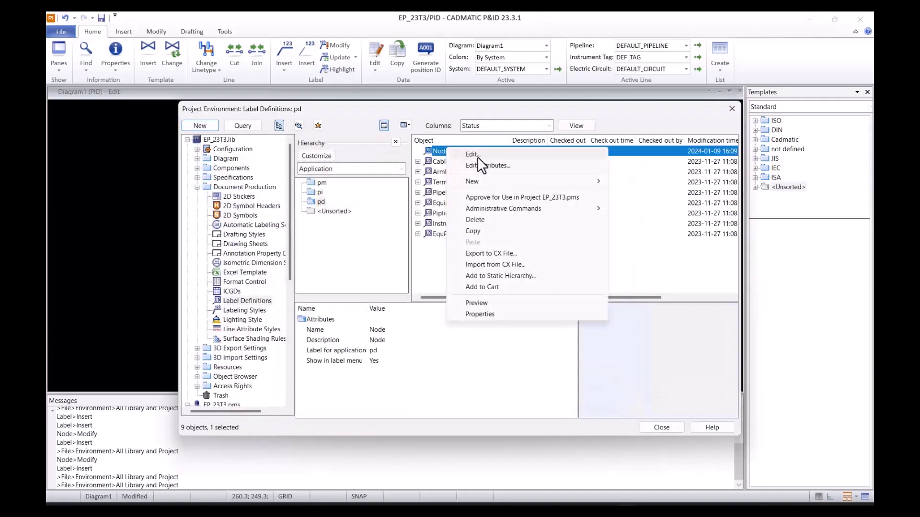
click(478, 157)
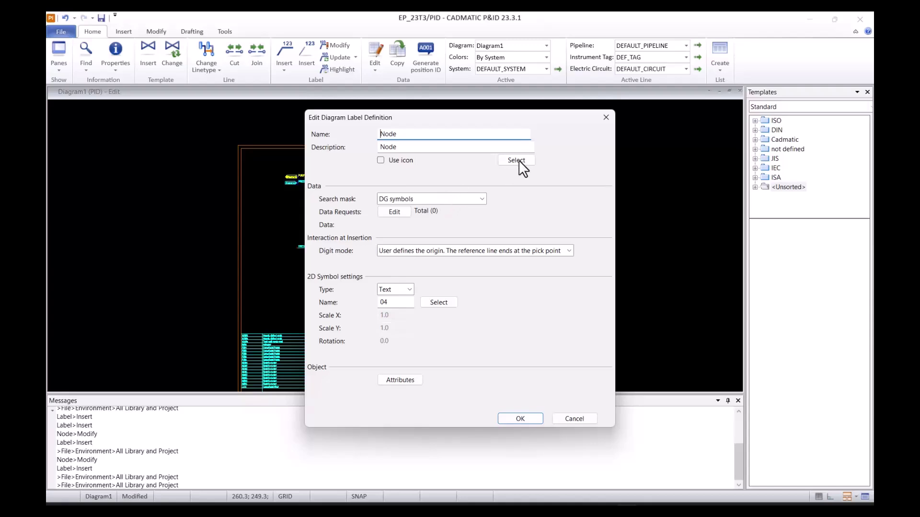
click(469, 196)
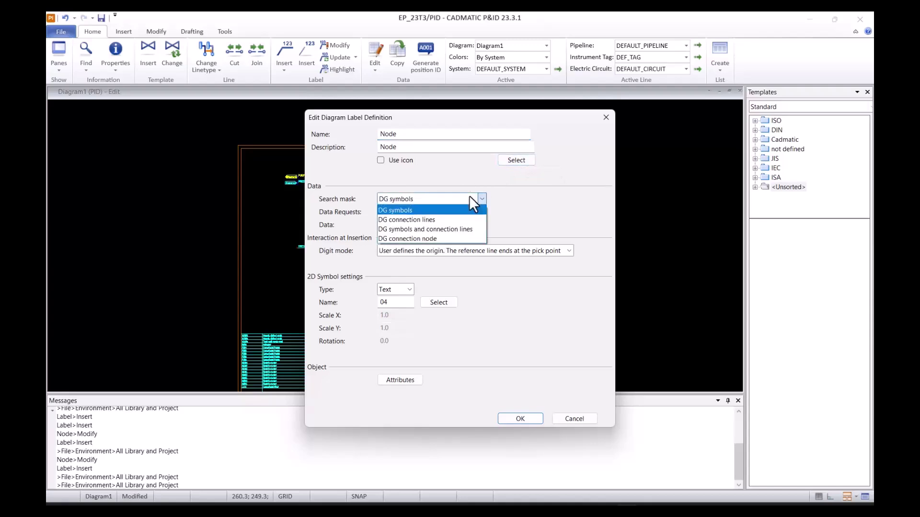
click(457, 238)
Step: Add a data request to the Node label for the Node name column of the Connection node table
click(402, 212)
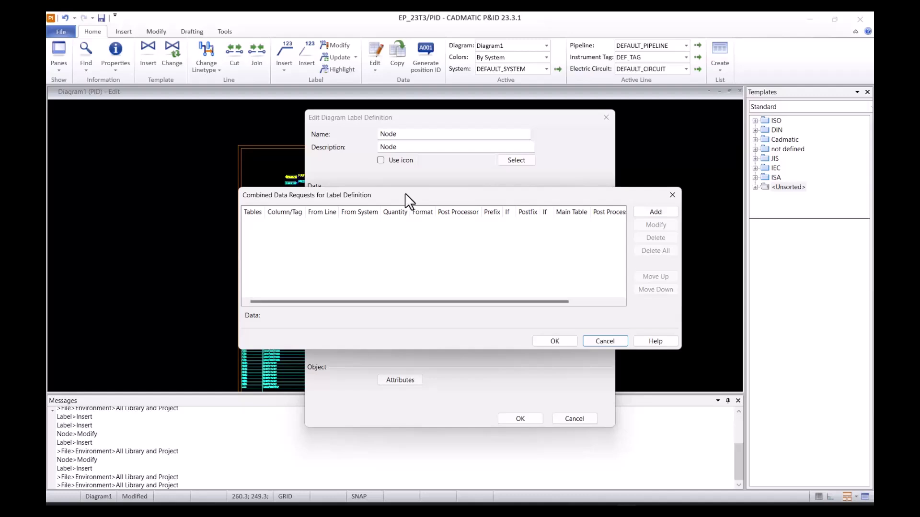
click(642, 213)
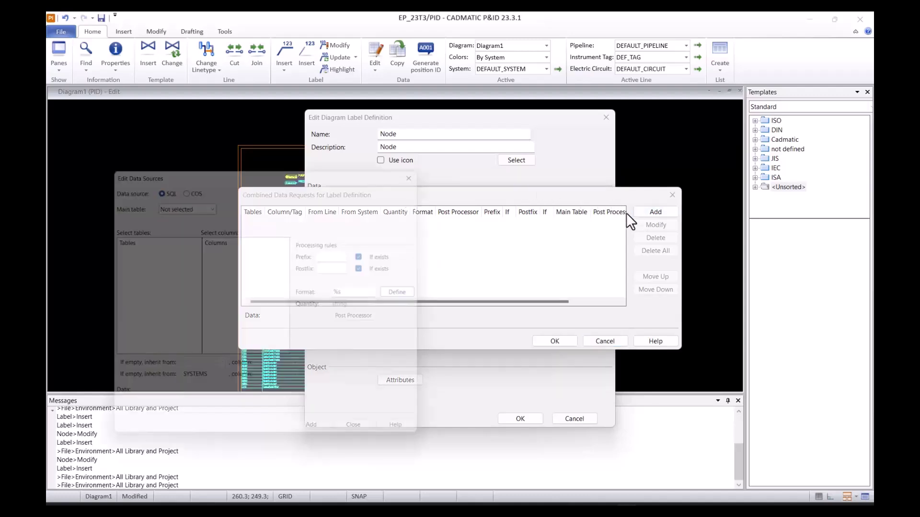
click(364, 168)
click(348, 235)
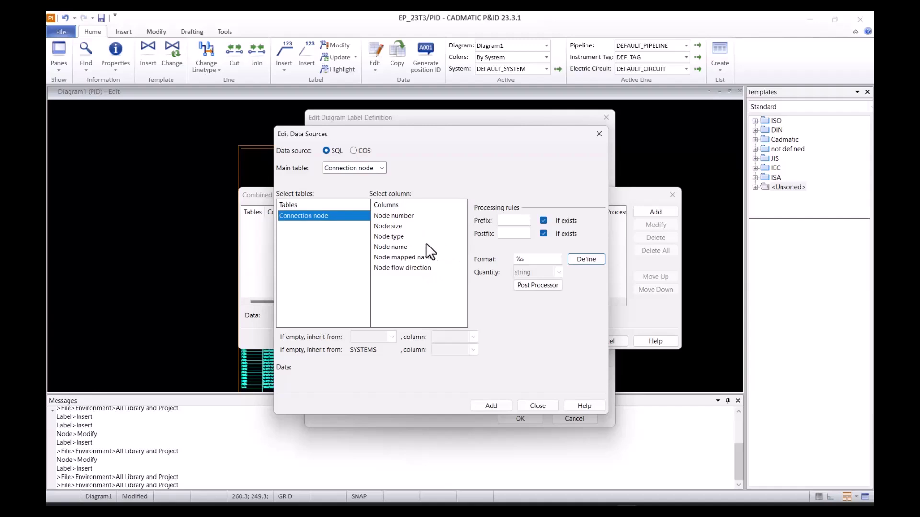
click(409, 246)
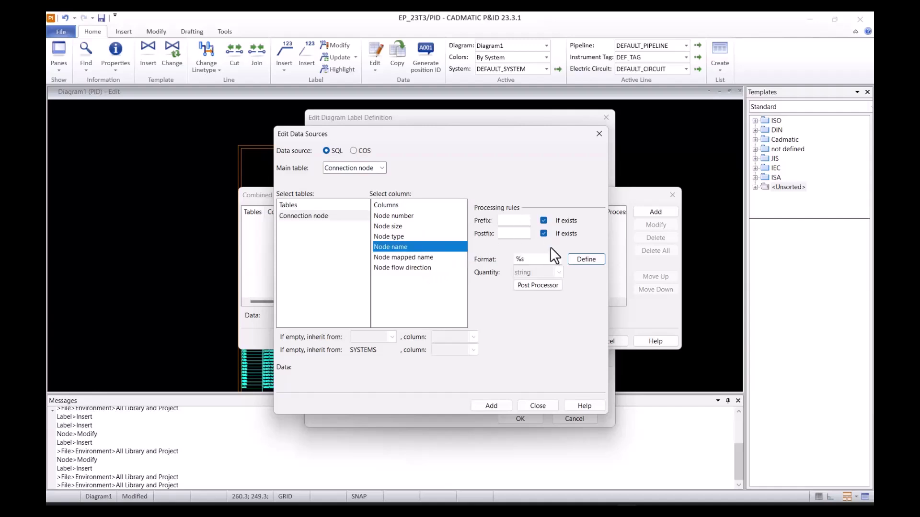
click(492, 406)
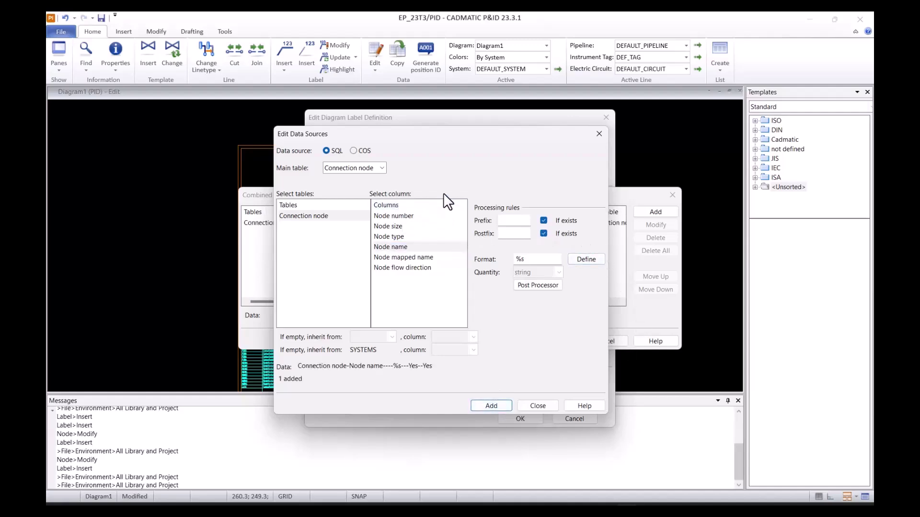
Step: Add a Node size data request with prefix "-" and postfix "DN", and save the label definition
click(427, 226)
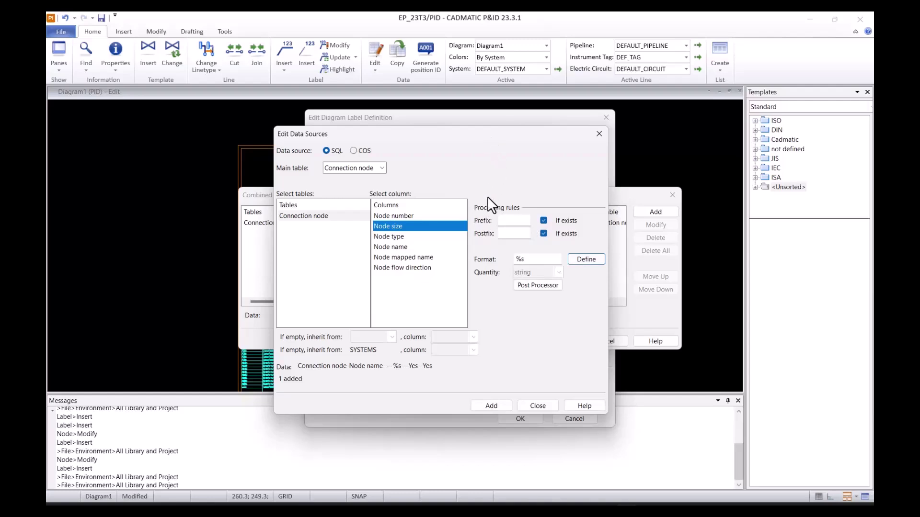
click(521, 221)
text(-)
click(518, 235)
text(DN)
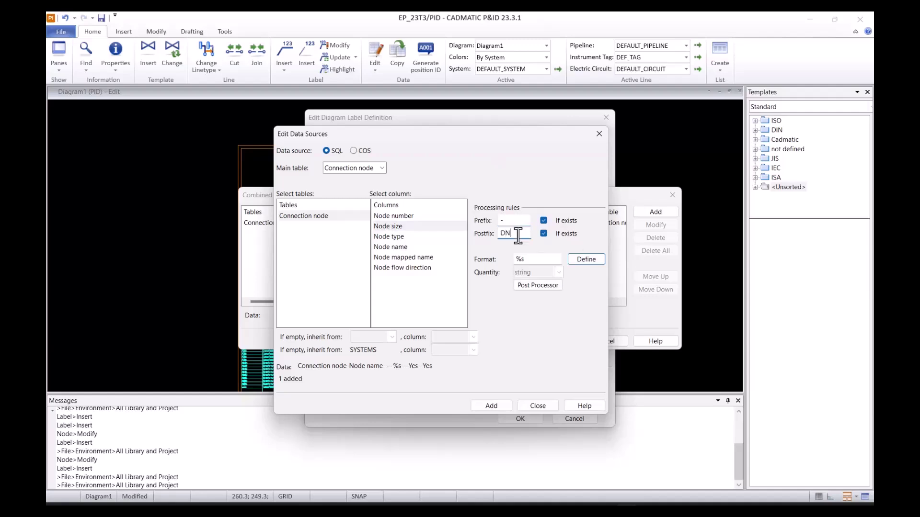
click(493, 406)
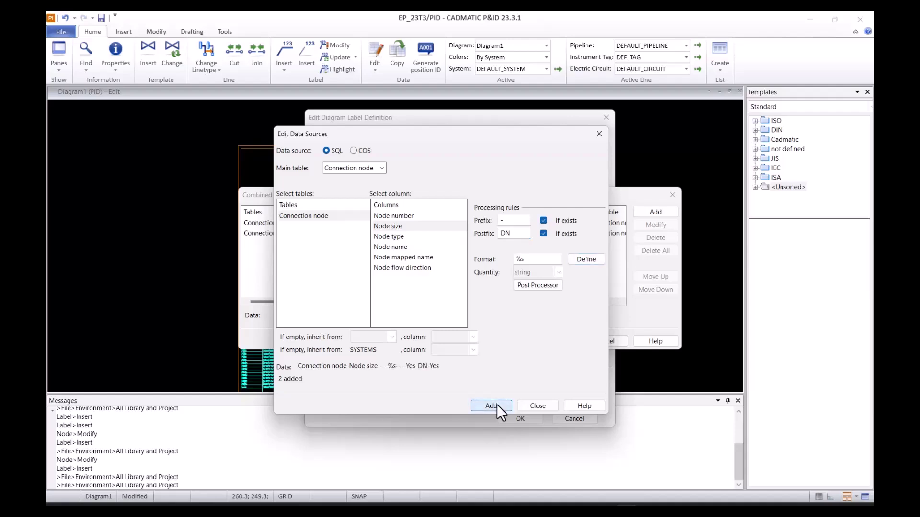
click(537, 406)
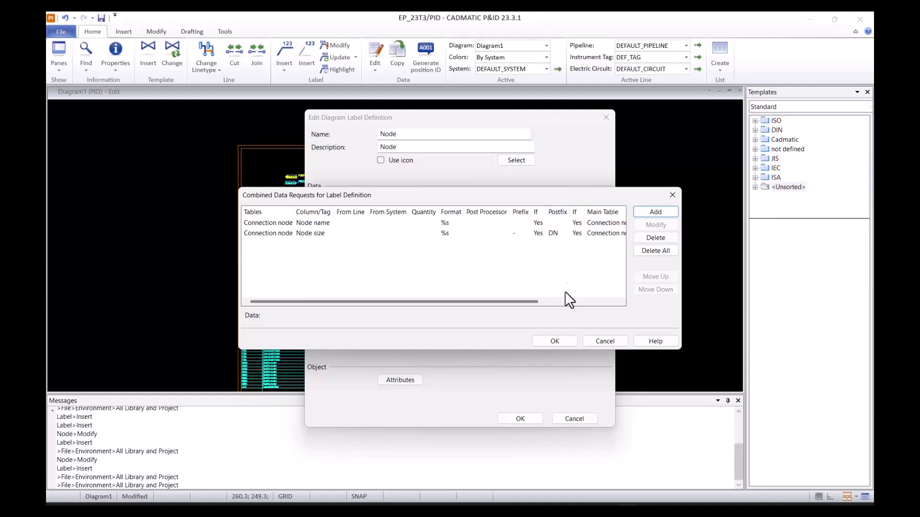
click(554, 341)
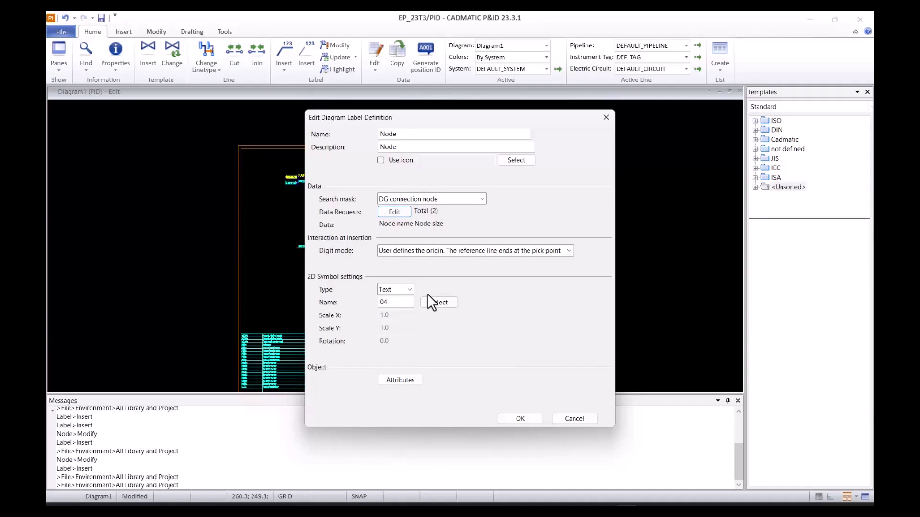
click(518, 419)
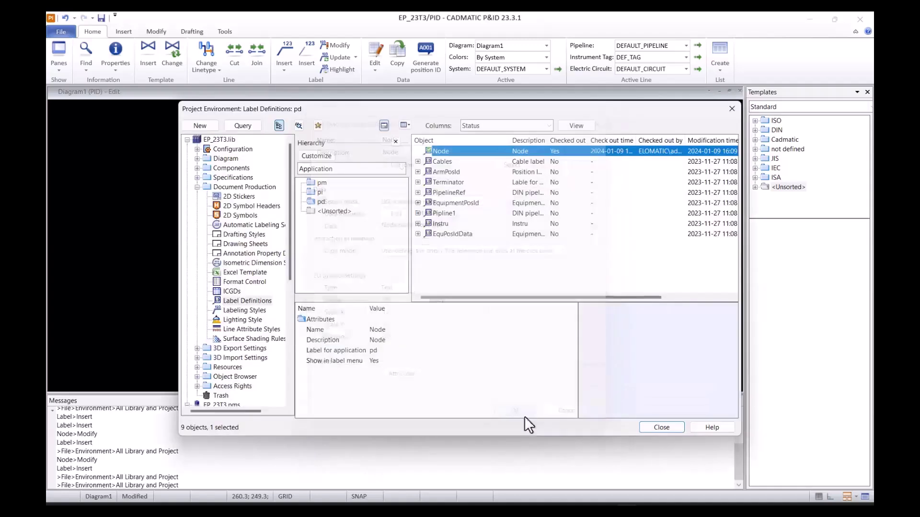
Step: Check in the Node label definition and approve it for use in project EP_23T3.pms
right_click(444, 151)
click(496, 174)
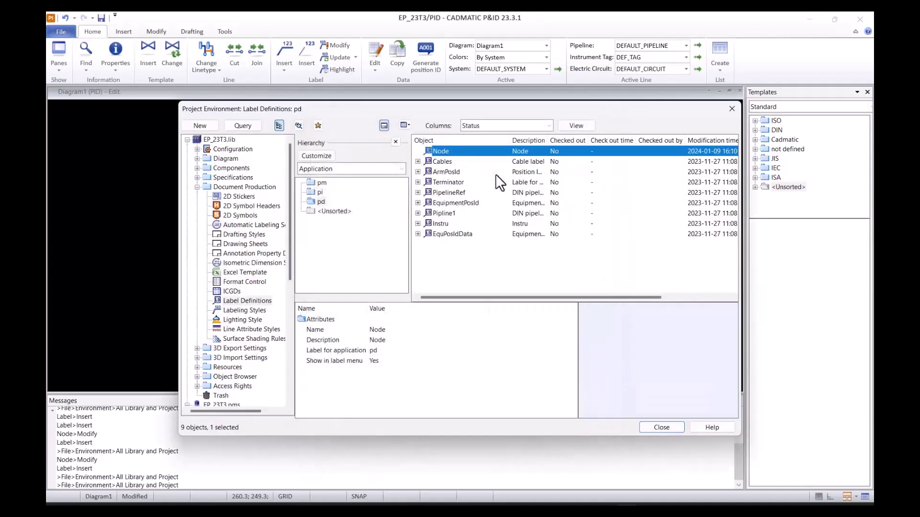
right_click(467, 153)
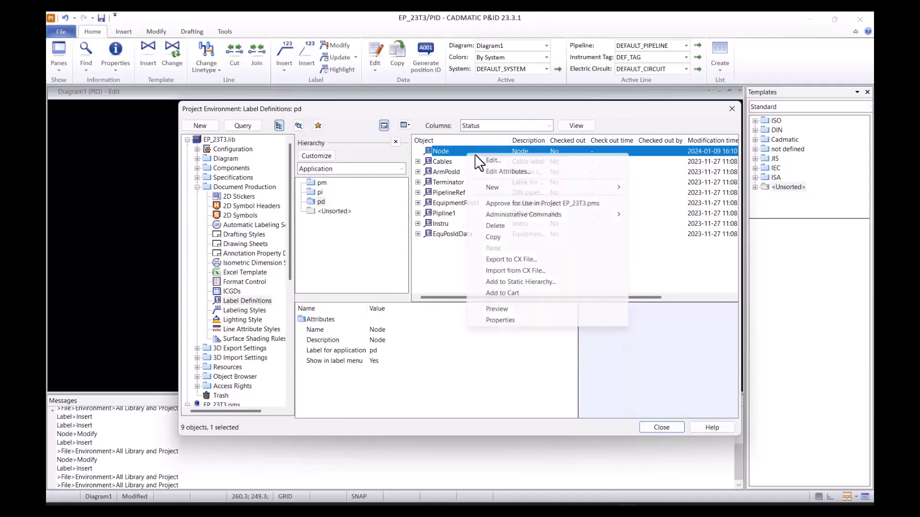
click(536, 202)
click(731, 109)
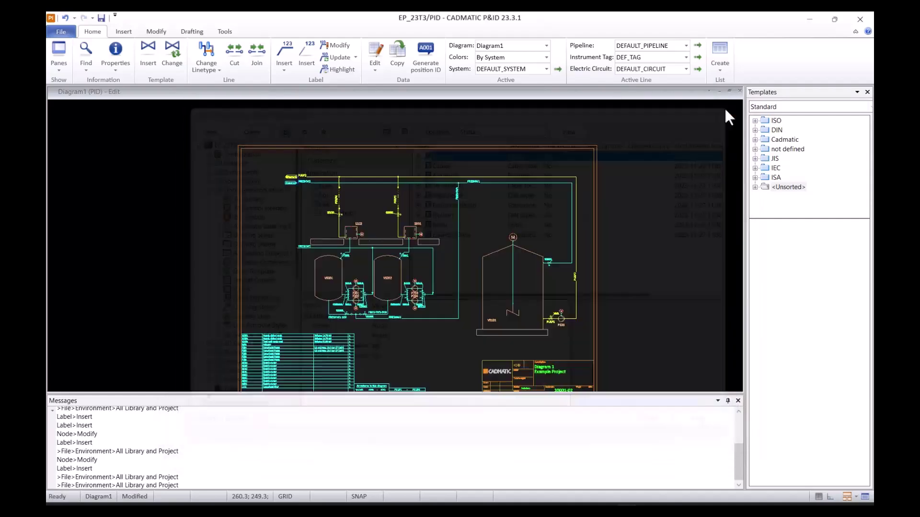
Step: Add the Node label to the Diagram_labels labeling style and check the style back in
click(312, 61)
click(243, 152)
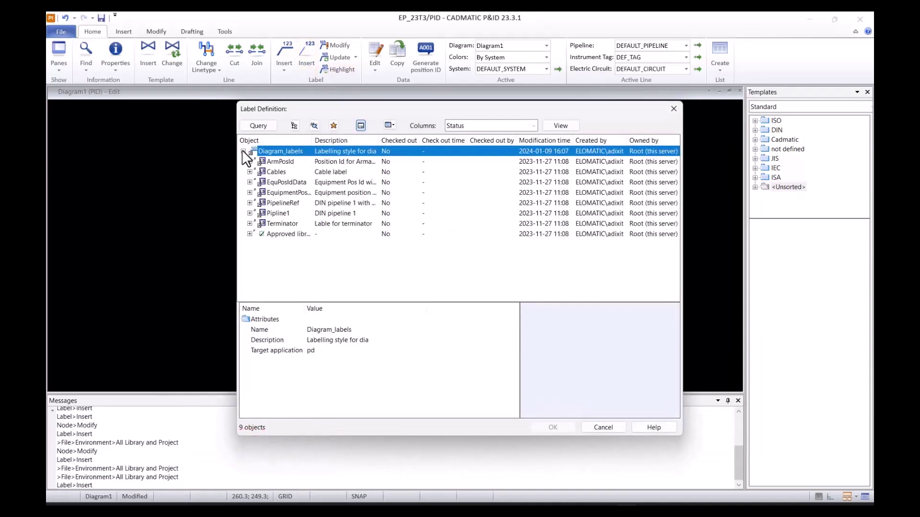
right_click(270, 148)
click(290, 153)
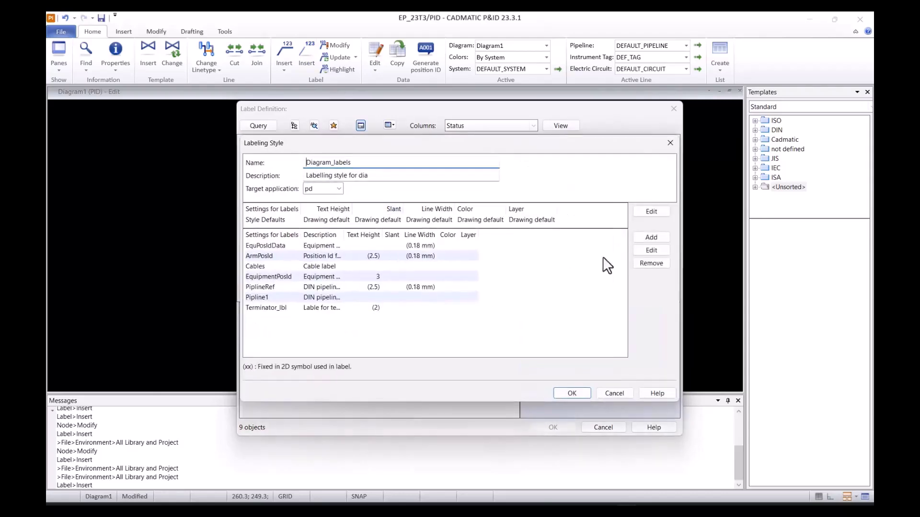
click(652, 233)
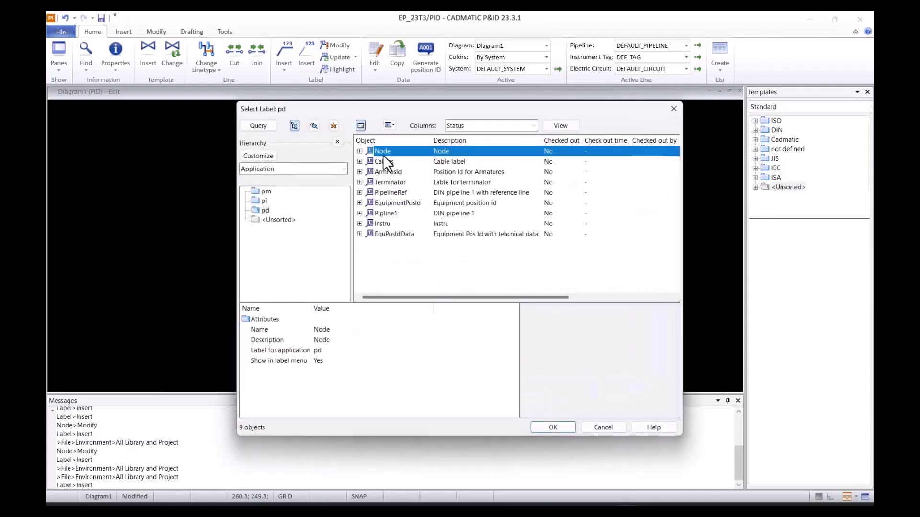
click(551, 427)
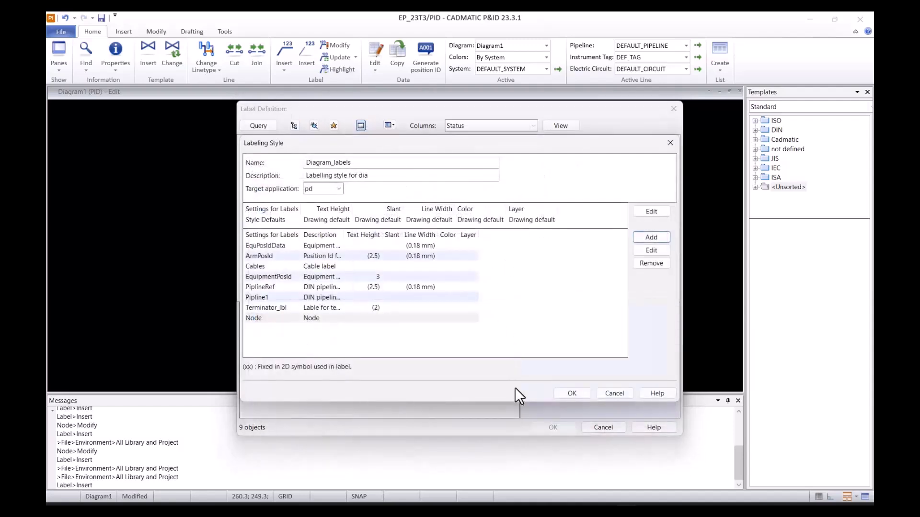
click(561, 397)
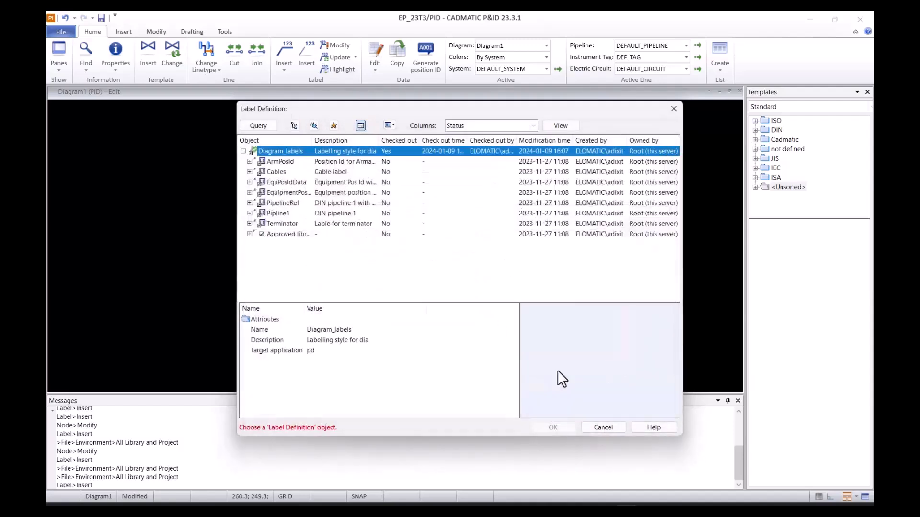
right_click(290, 150)
click(369, 178)
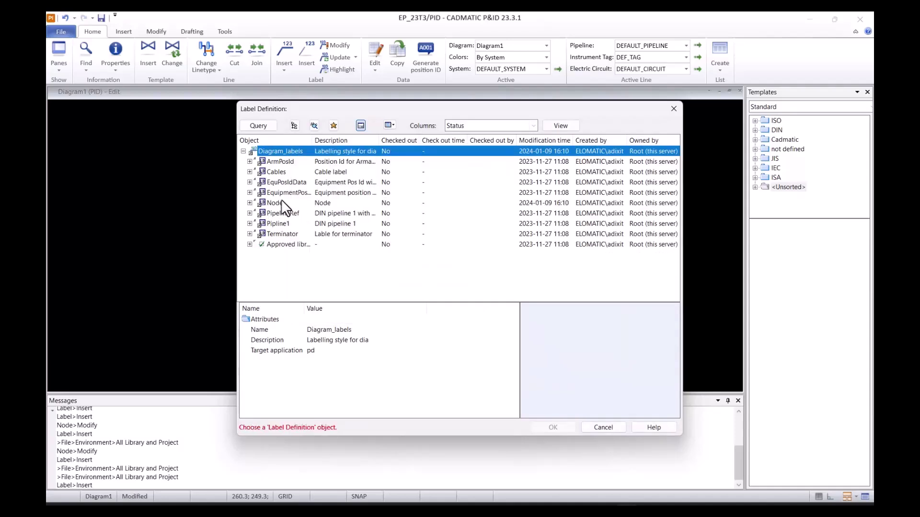
Step: Insert a Node label for connection node N1 below valve V041, placing it just outside the vessel's upper corner
click(282, 203)
click(544, 427)
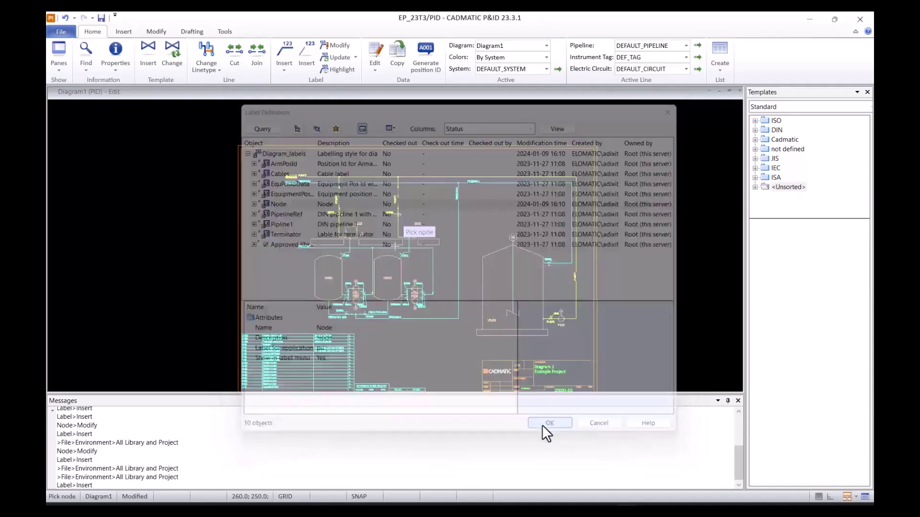
scroll(400, 242, up, 4)
scroll(400, 243, up, 6)
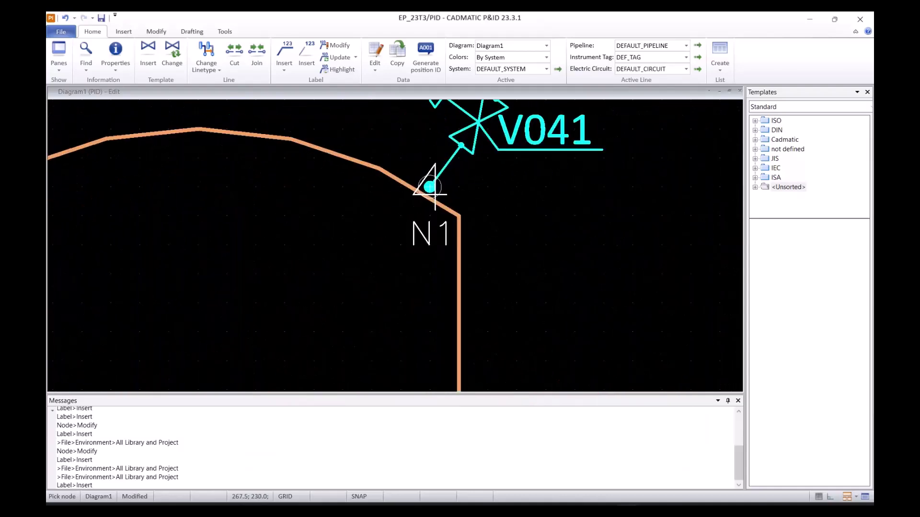
click(429, 187)
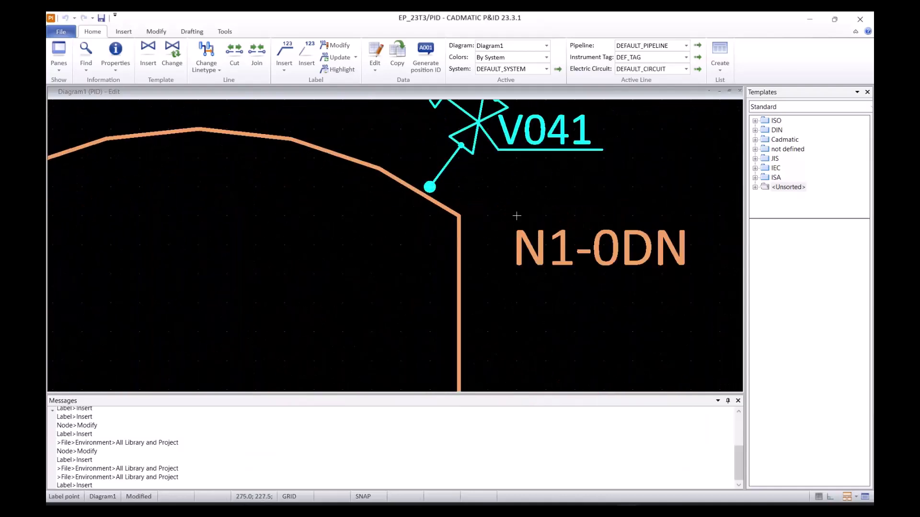
scroll(399, 236, down, 2)
click(399, 258)
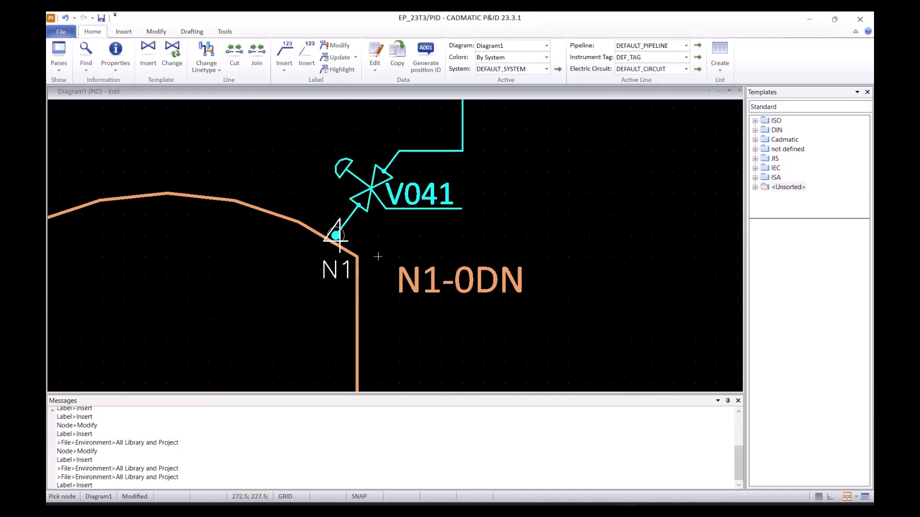
key(Escape)
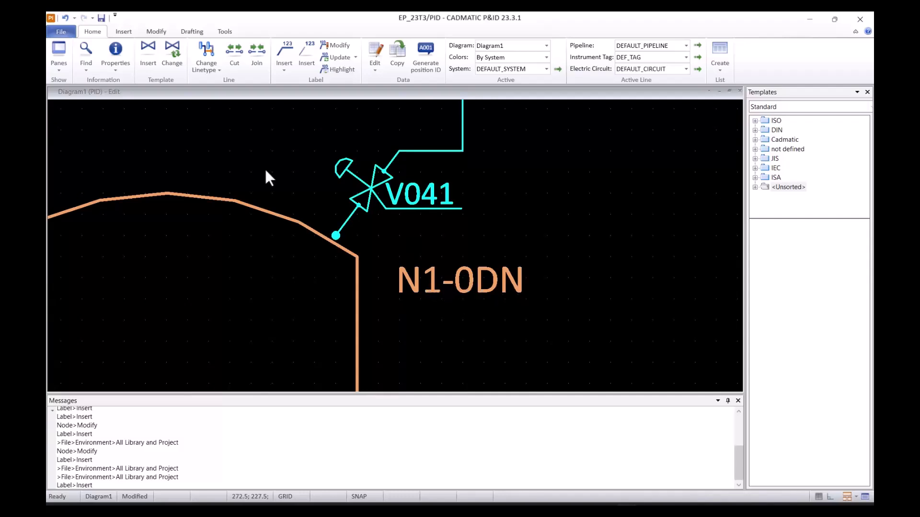
Step: Set the nominal size of connection node N1 on the vessel to 100
click(156, 32)
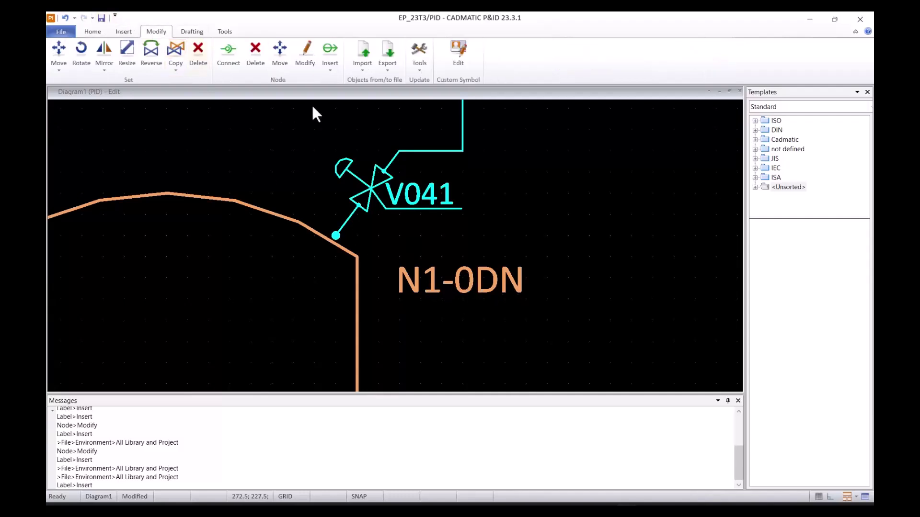
click(301, 58)
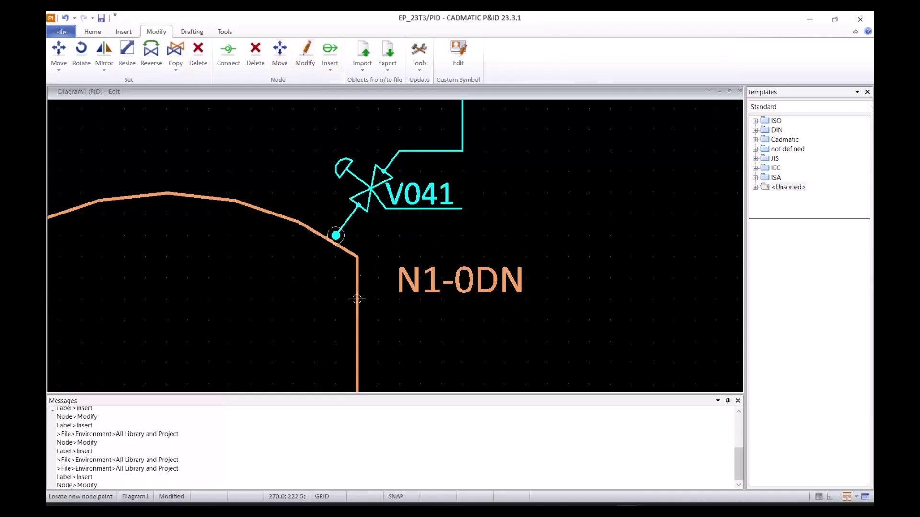
click(336, 235)
double_click(538, 298)
text(100)
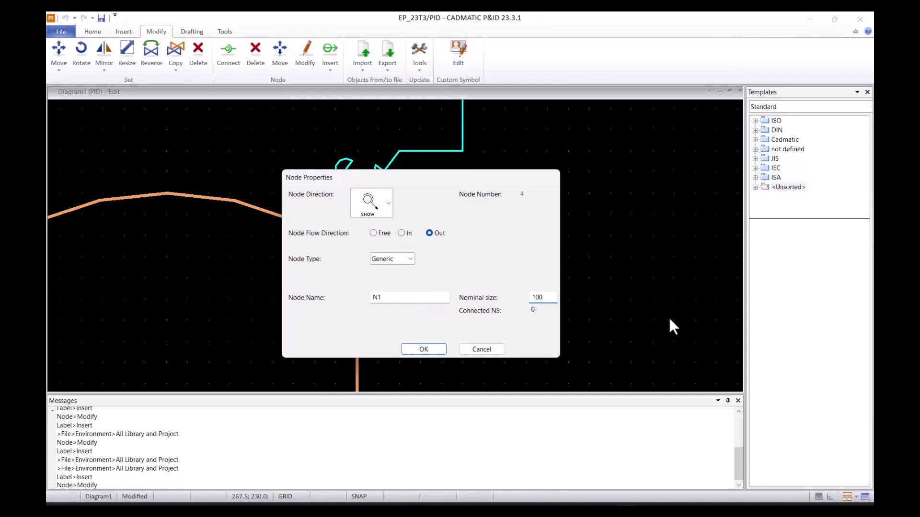
click(424, 349)
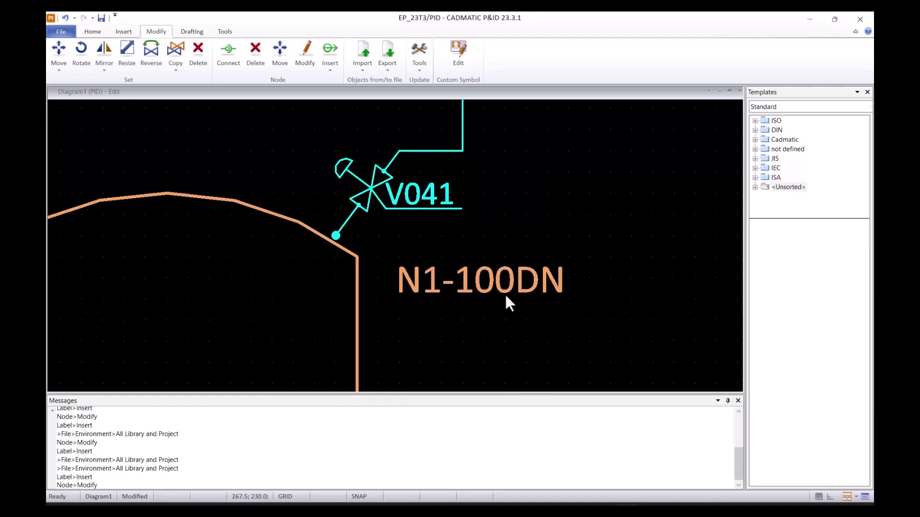
scroll(504, 292, down, 3)
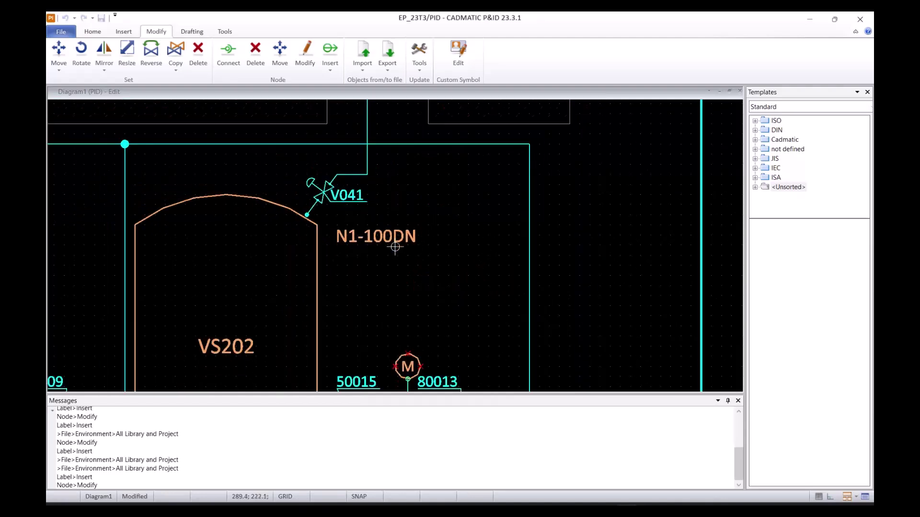
Step: Examine the equipment data of pumps P201 and P203 one after the other, leaving both without edits
scroll(396, 247, up, 2)
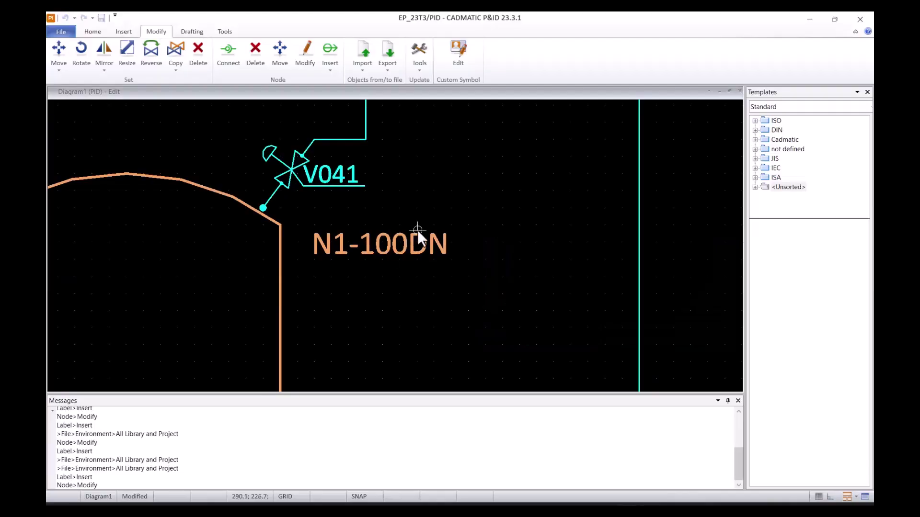
scroll(394, 247, down, 3)
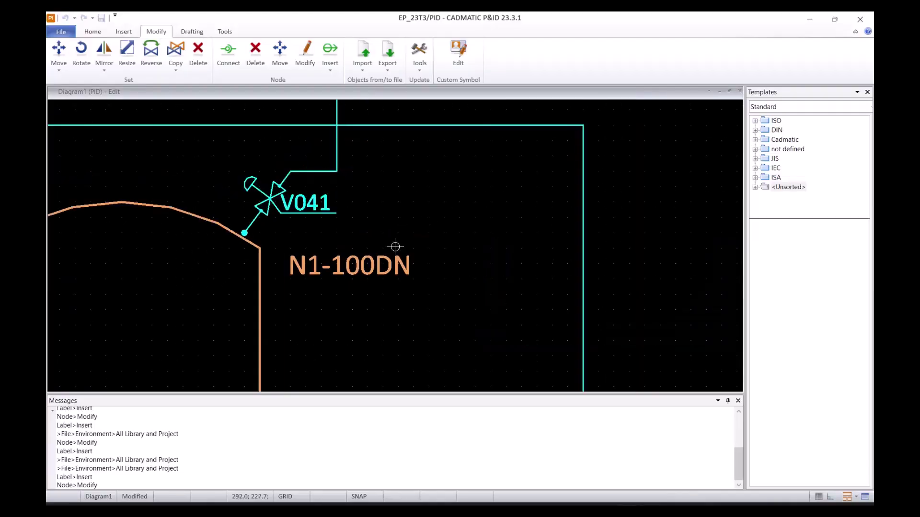
scroll(395, 246, down, 4)
scroll(396, 246, up, 2)
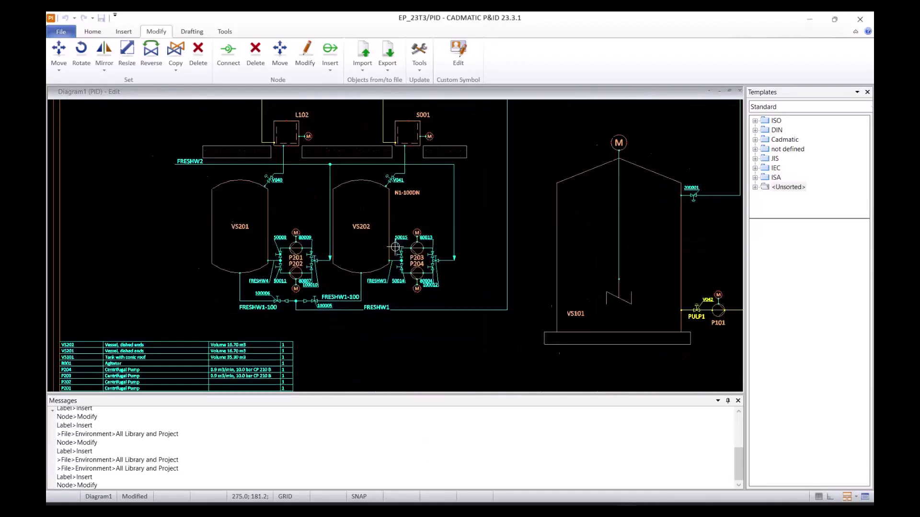
scroll(385, 246, up, 1)
scroll(356, 244, up, 2)
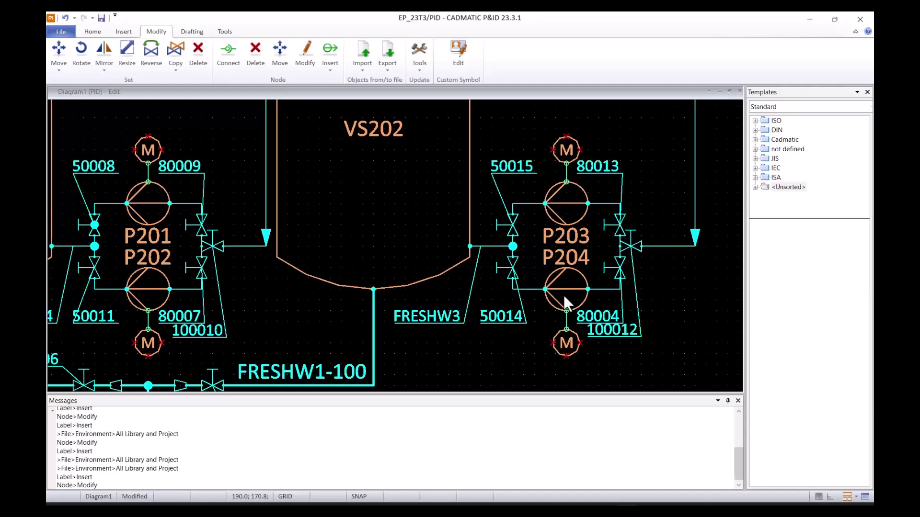
right_click(145, 217)
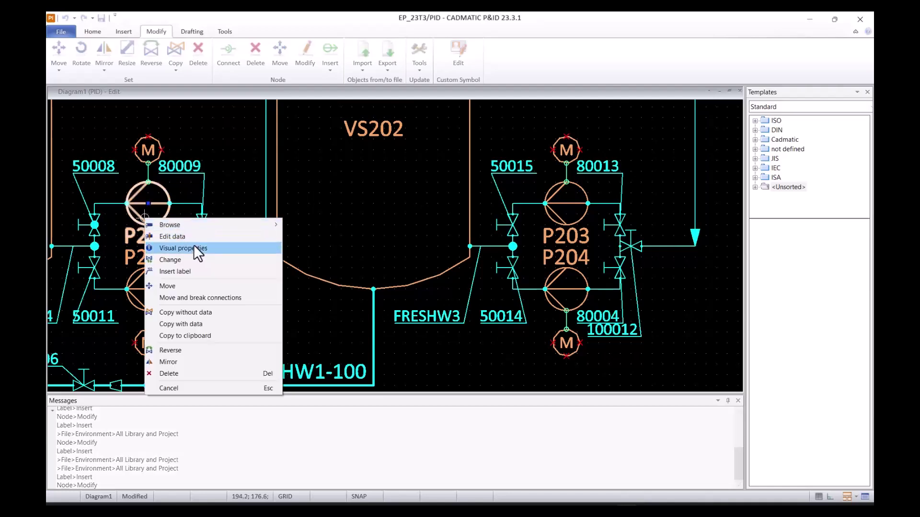
click(189, 236)
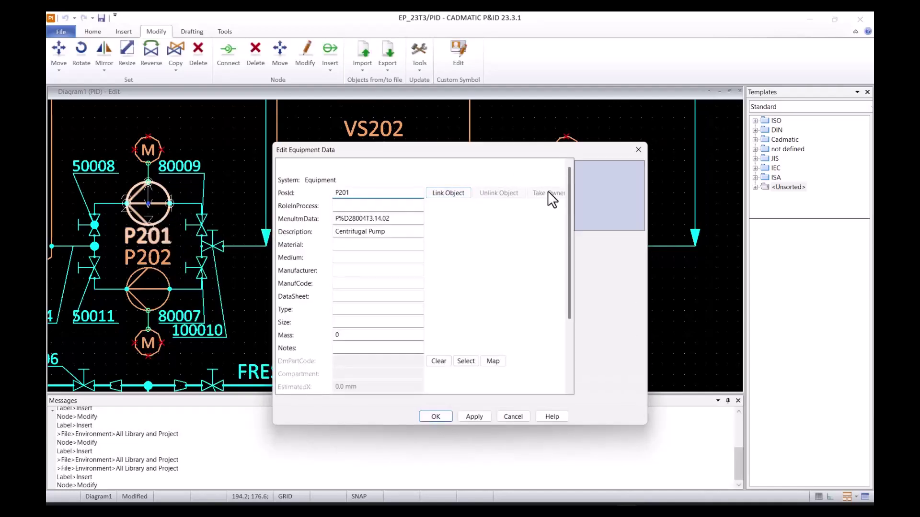
click(513, 417)
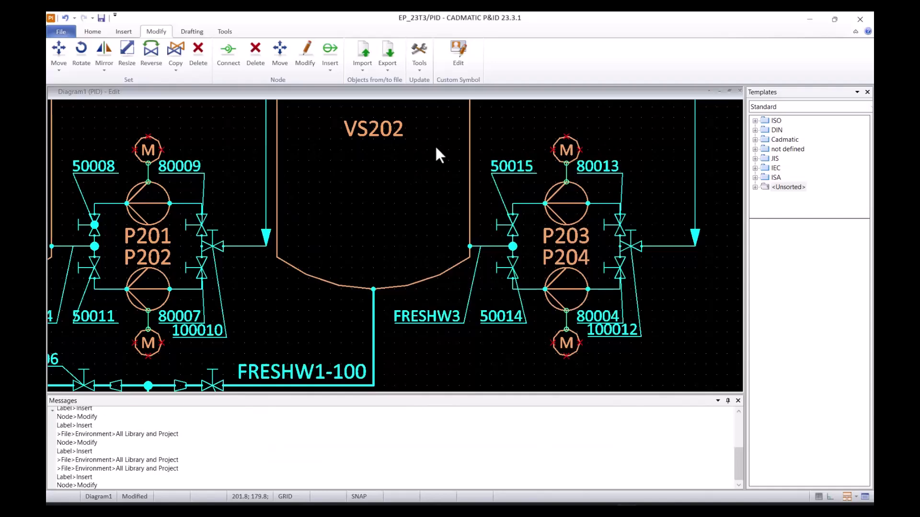
right_click(566, 201)
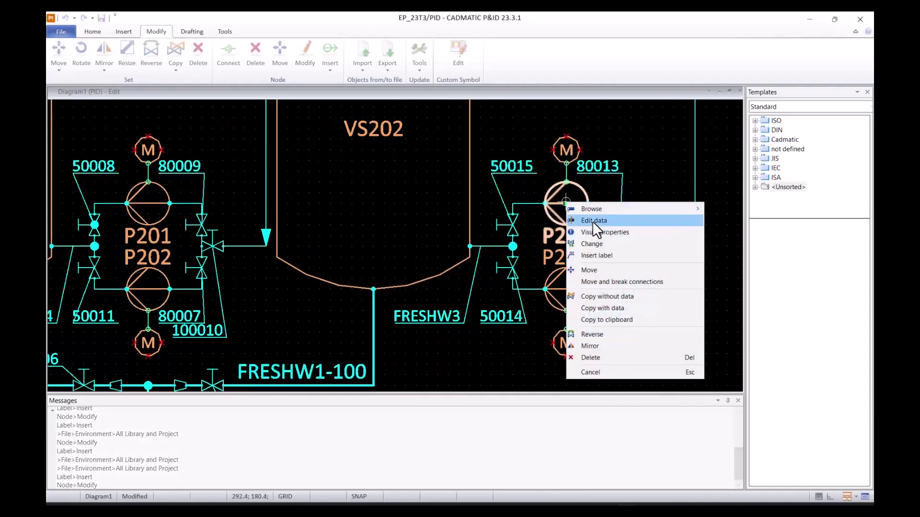
click(593, 221)
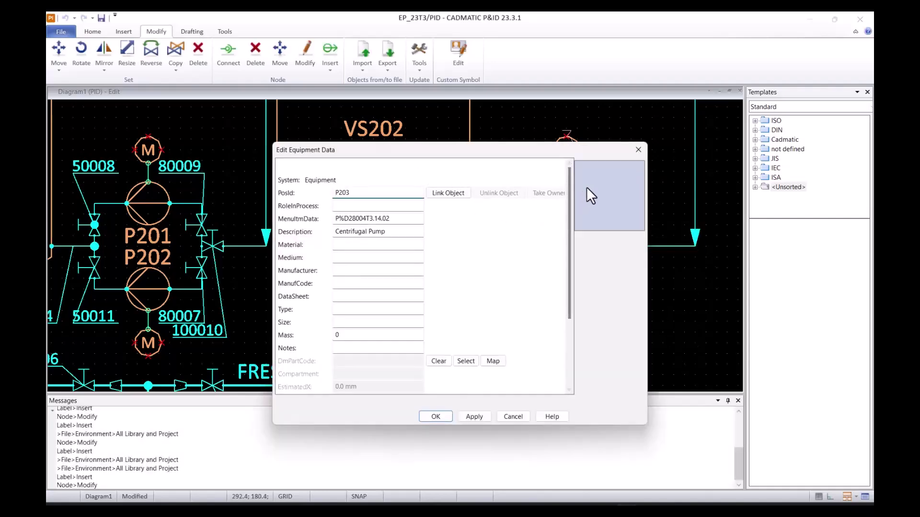
key(Escape)
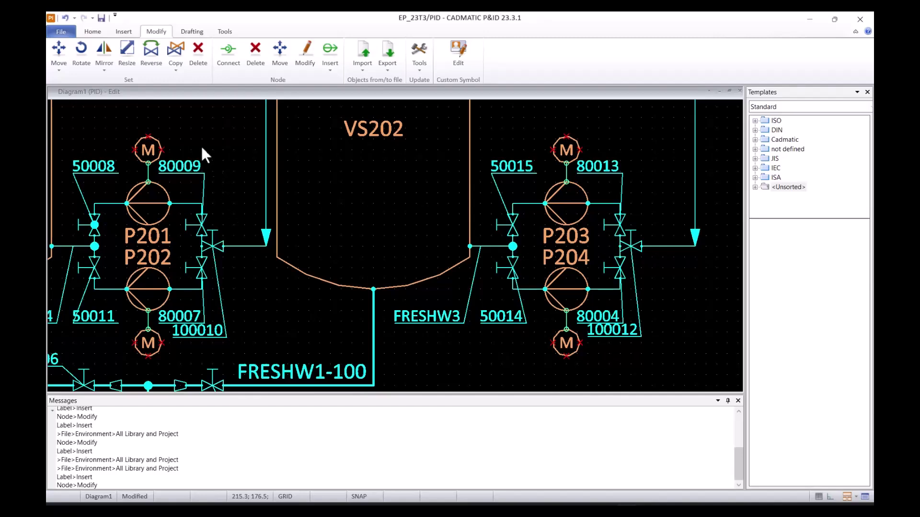
Step: Open data editing for multiple objects in Diagram1 and review the attribute columns of the PUMPS equipment group
click(93, 31)
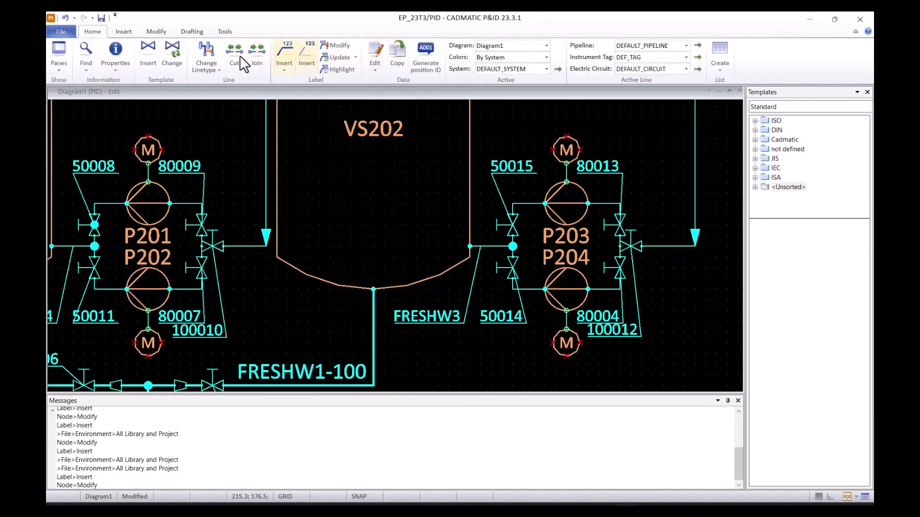
click(372, 68)
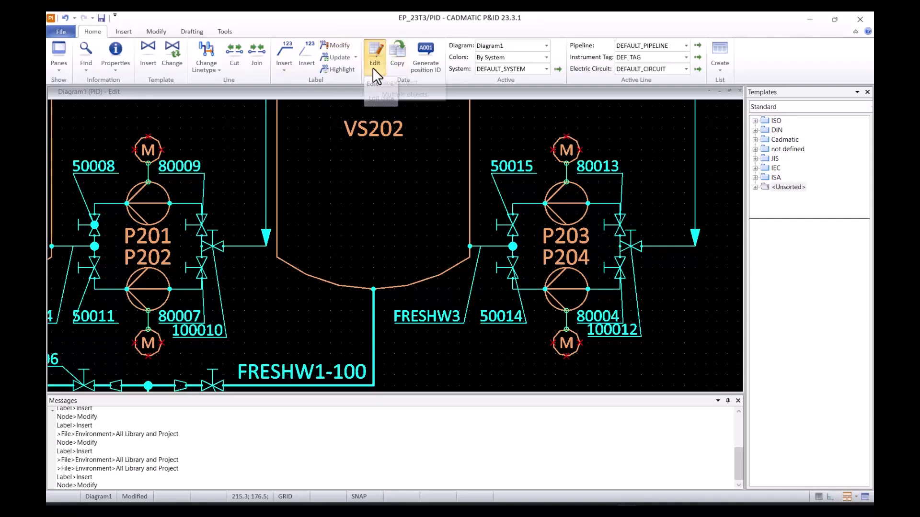
click(406, 94)
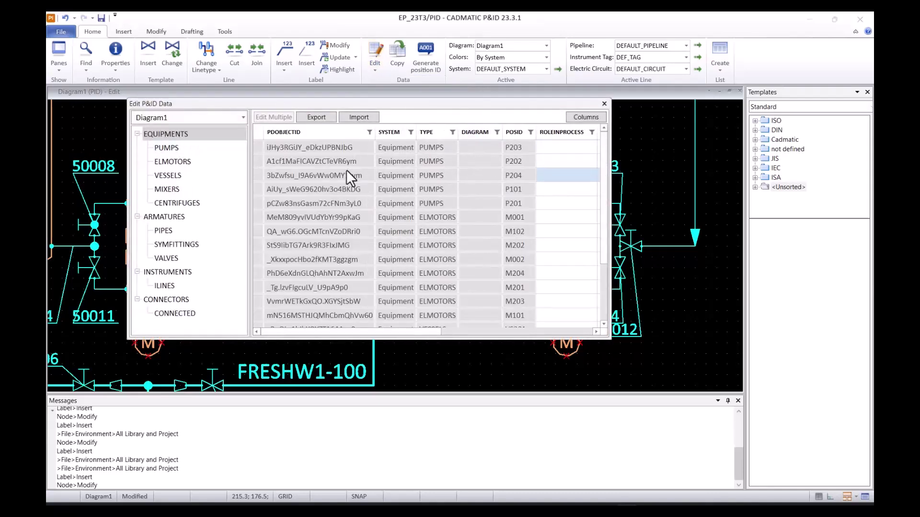
click(168, 148)
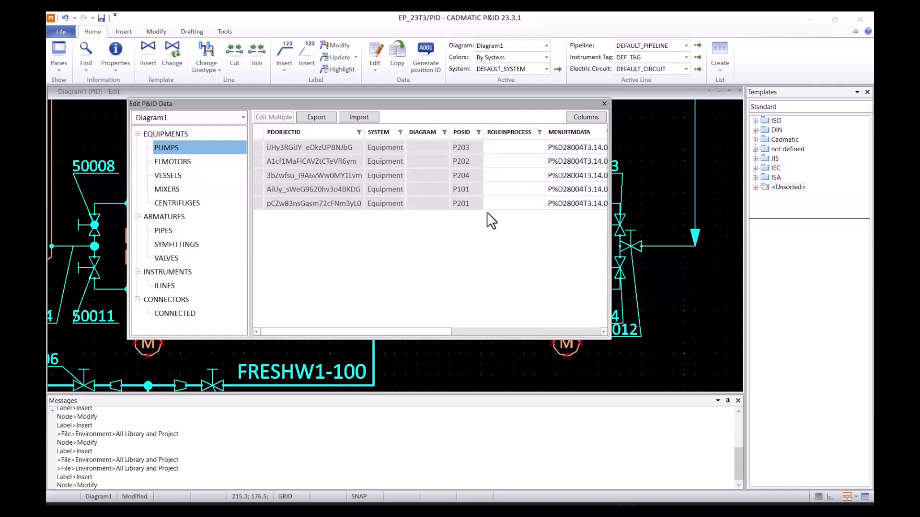
mouse_move(372, 332)
mouse_down()
mouse_move(550, 338)
mouse_move(602, 327)
mouse_move(338, 321)
mouse_move(387, 329)
mouse_up()
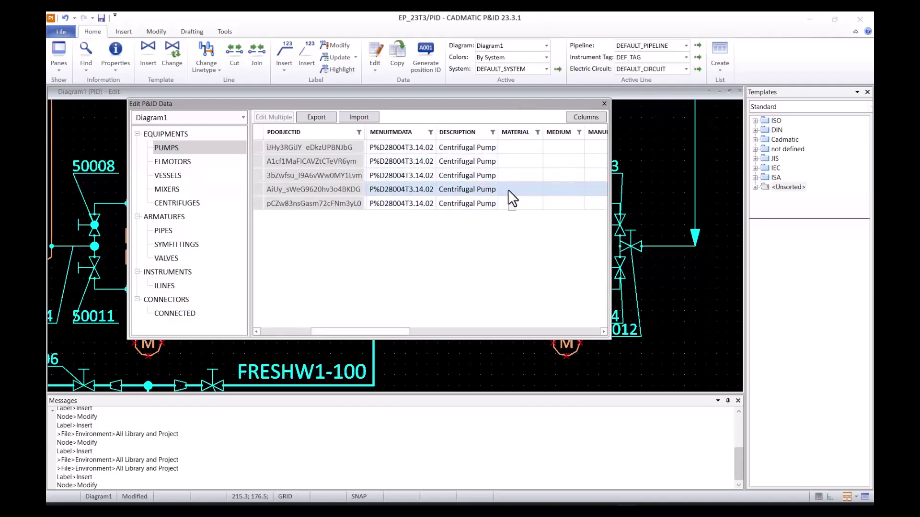
drag(399, 332, 329, 329)
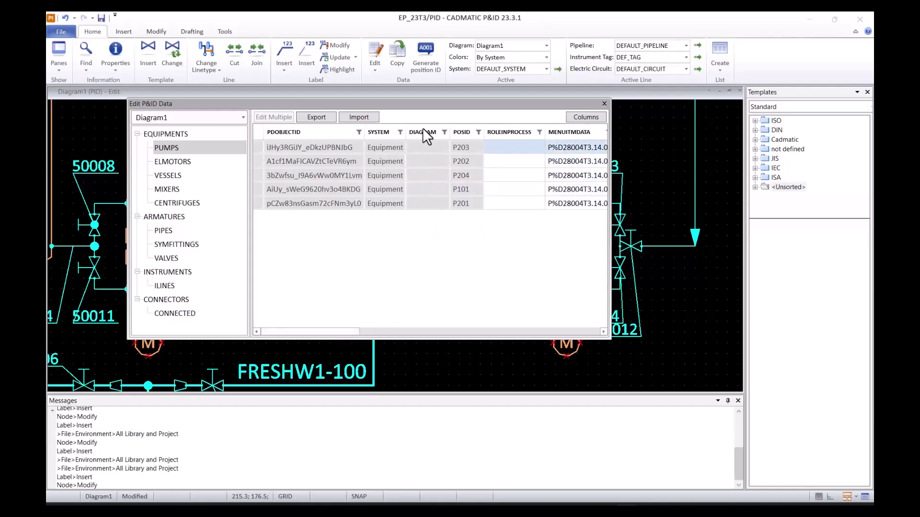
Step: Export the pump data to the Desktop as the Excel file EQUIPMENTS-PUMPS and close the data table
click(325, 120)
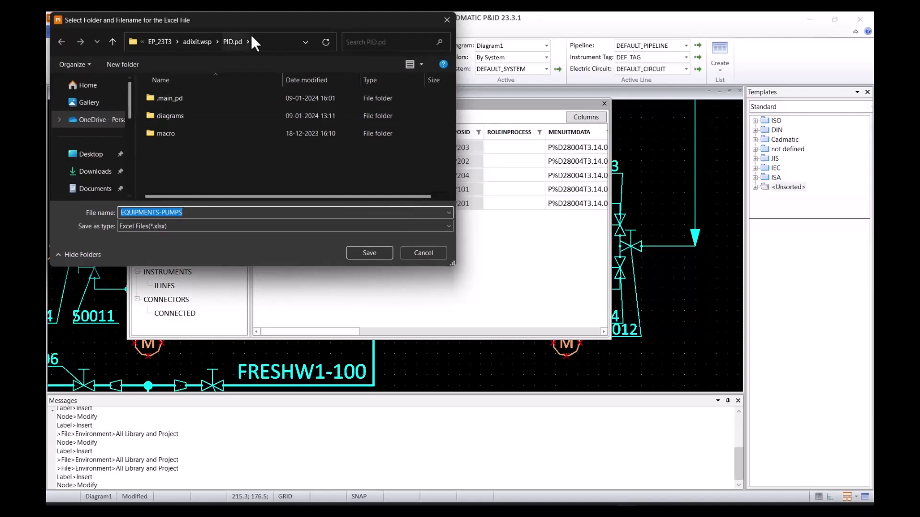
drag(250, 24, 291, 39)
click(137, 170)
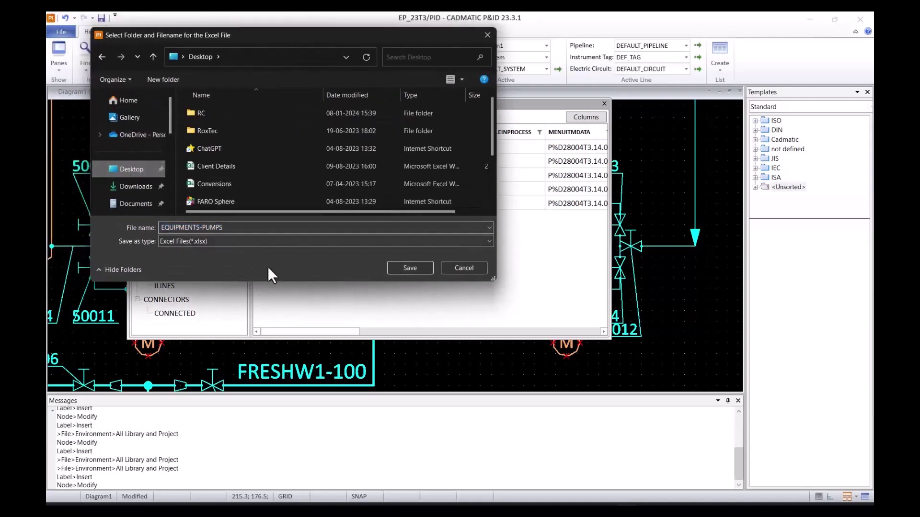
click(417, 272)
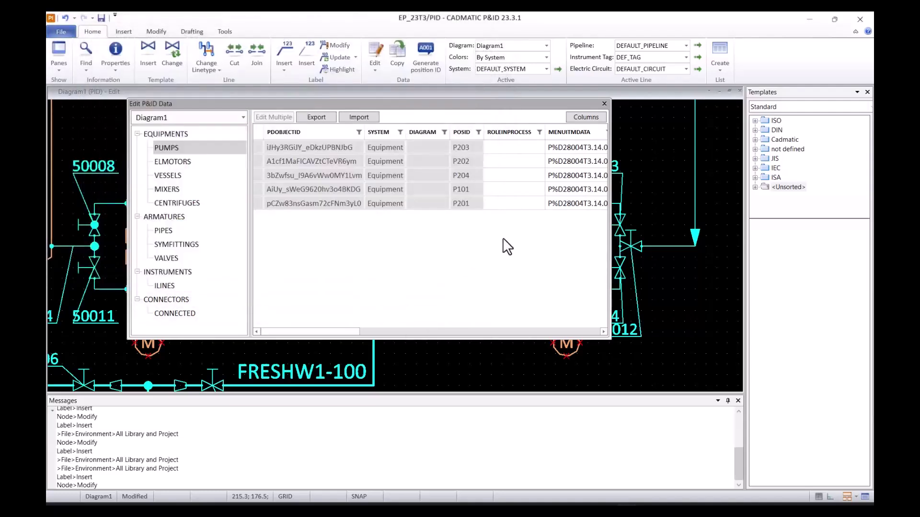
click(603, 104)
Step: Switch to the EQUIPMENTS-PUMPS workbook in Excel and enter the Material values SS for P203, MS for P202 and CS for P204
click(810, 18)
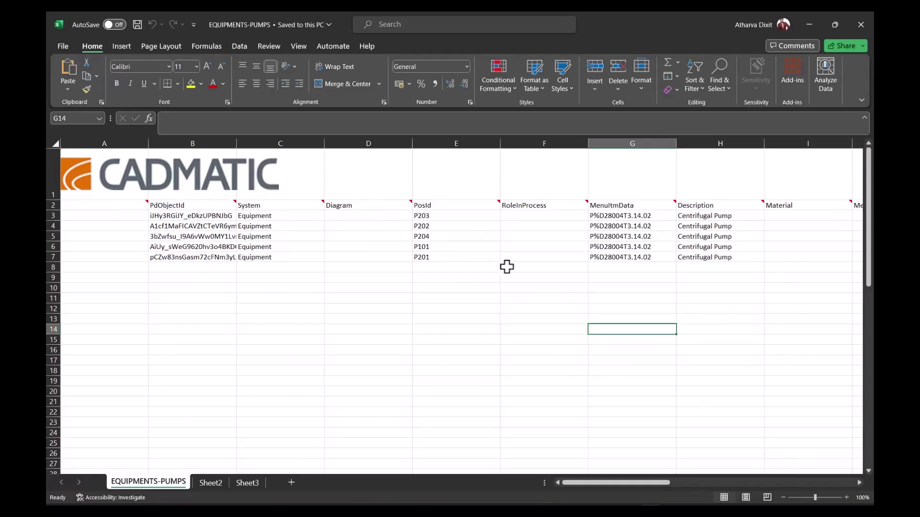
click(778, 217)
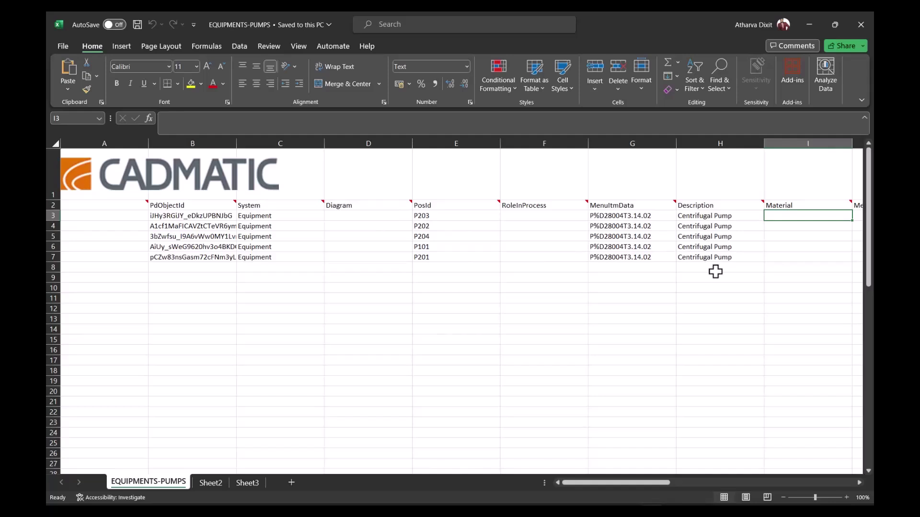
text(SS)
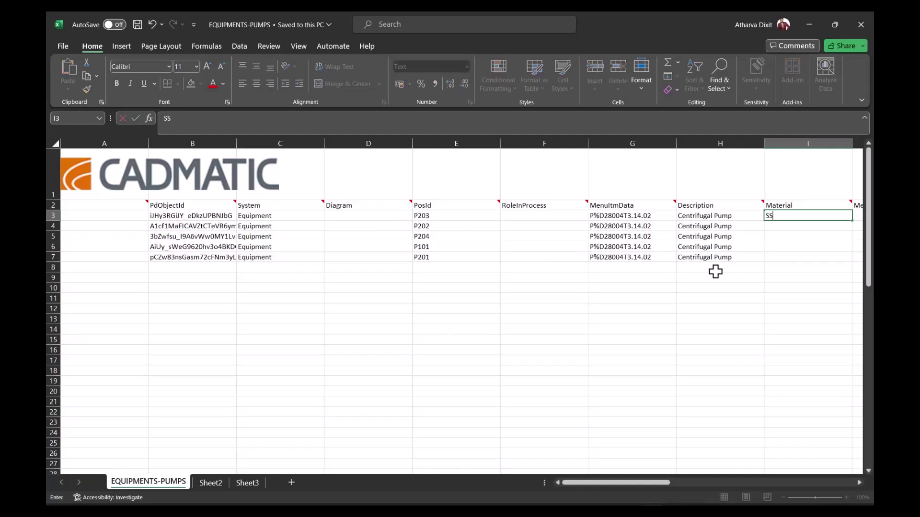
click(799, 228)
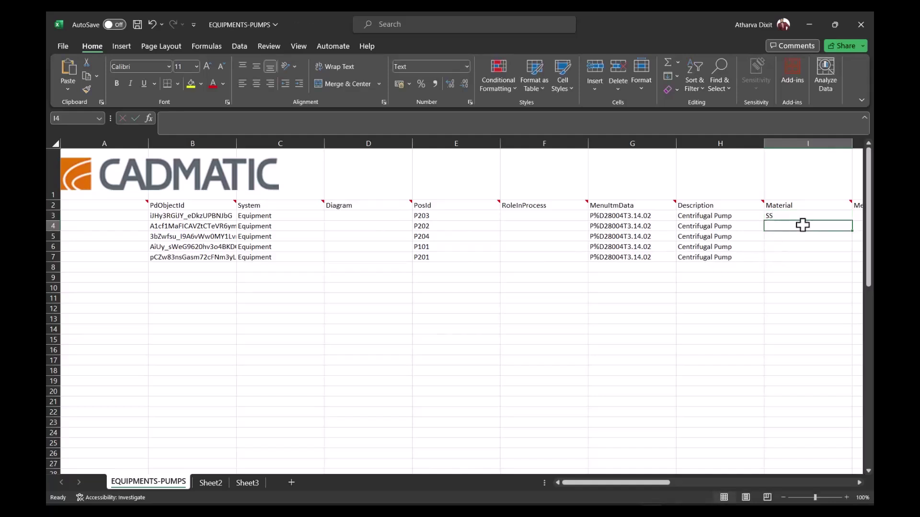
text(MS)
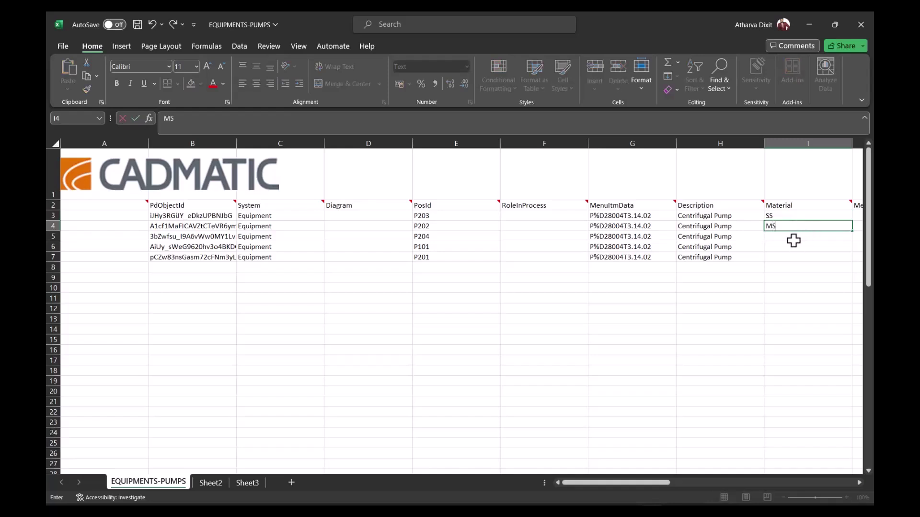
click(790, 239)
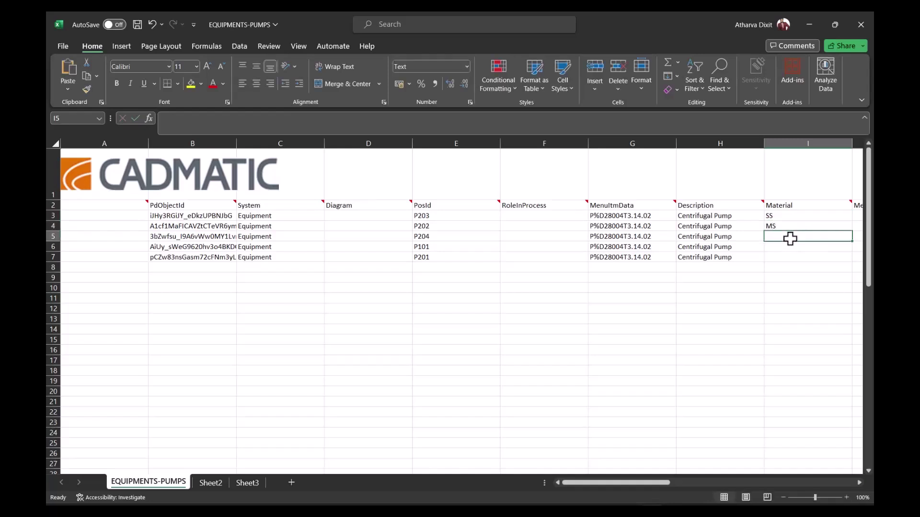
text(C)
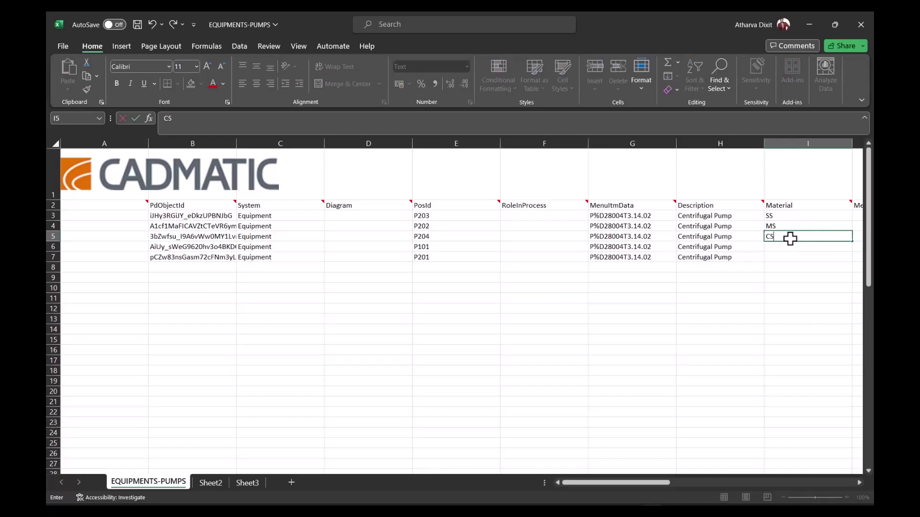
text(S)
Step: Enter the Material values X for pump P101 and Y for pump P201, and save the workbook
click(787, 247)
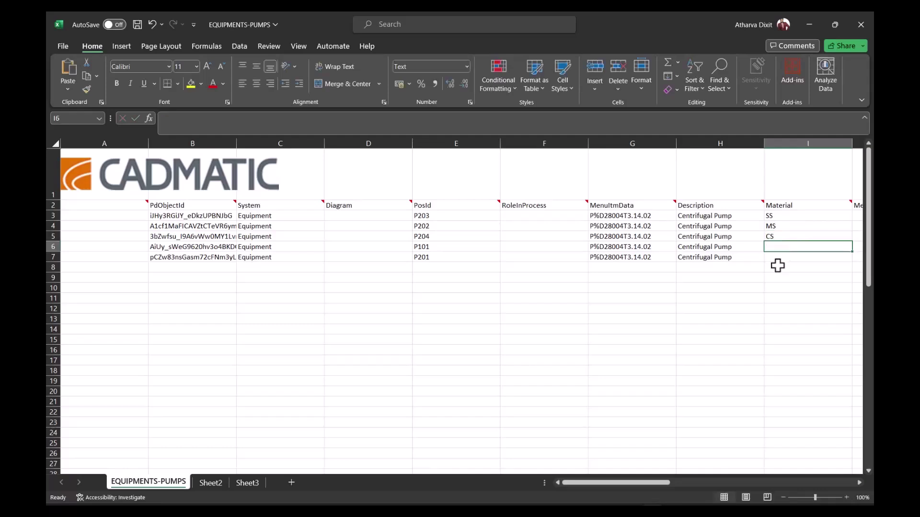
text(X)
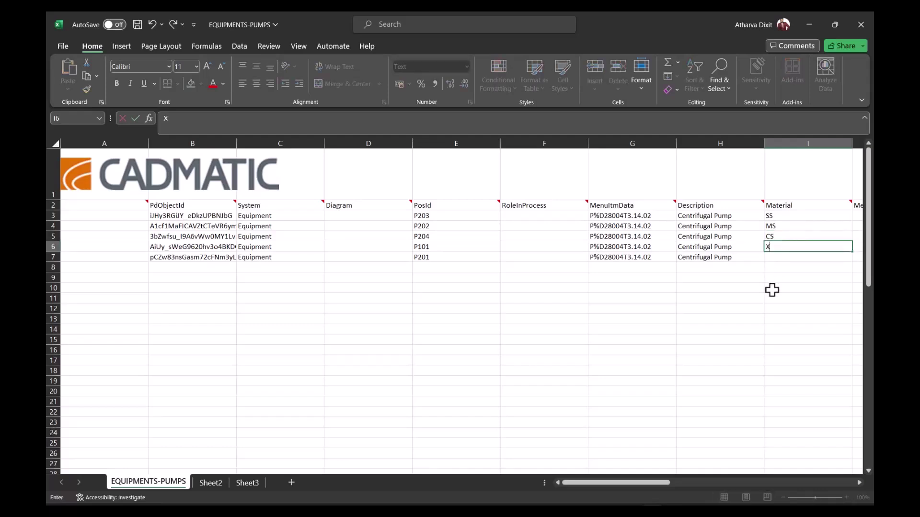
click(783, 259)
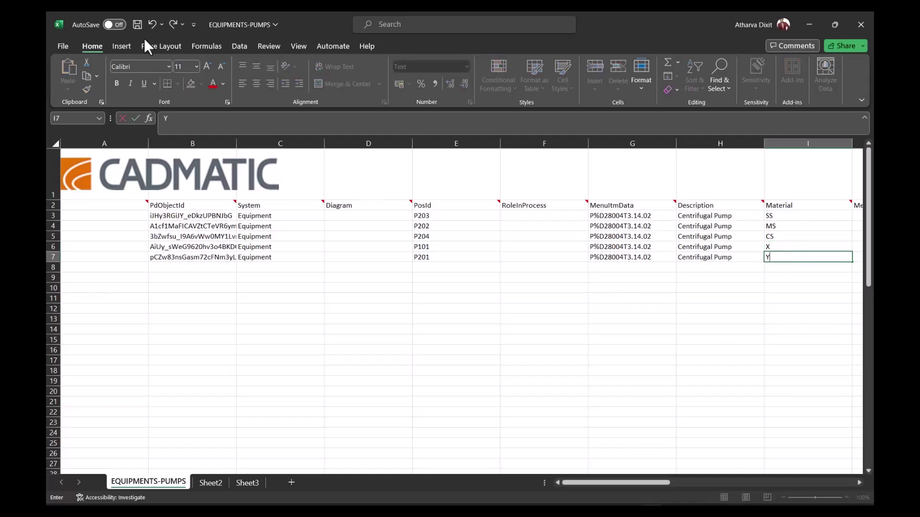
click(138, 24)
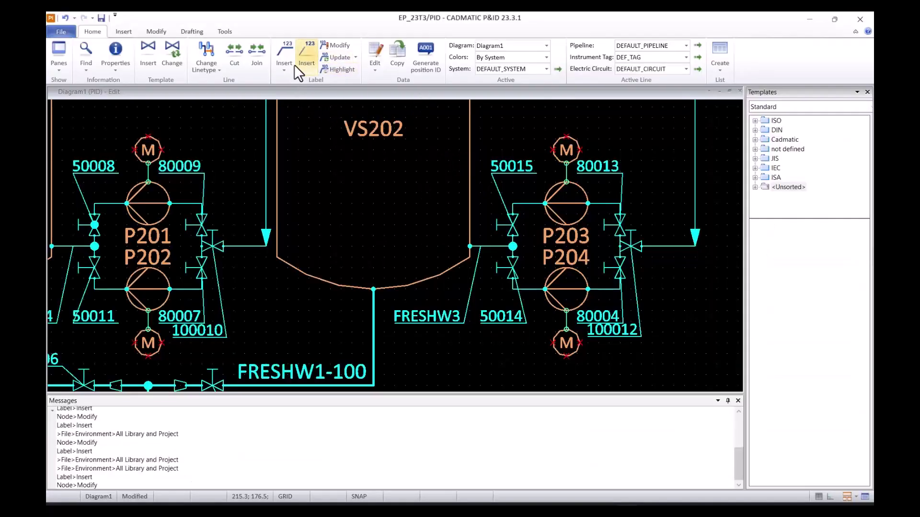
Step: Reopen data editing for multiple objects, import the EQUIPMENTS-PUMPS Excel file from the Desktop into the PUMPS group, and accept the changes
click(366, 70)
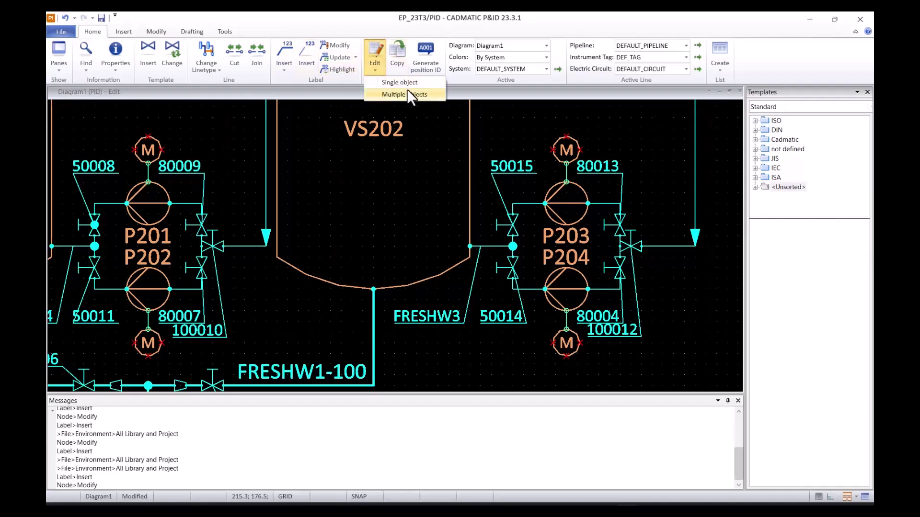
click(407, 95)
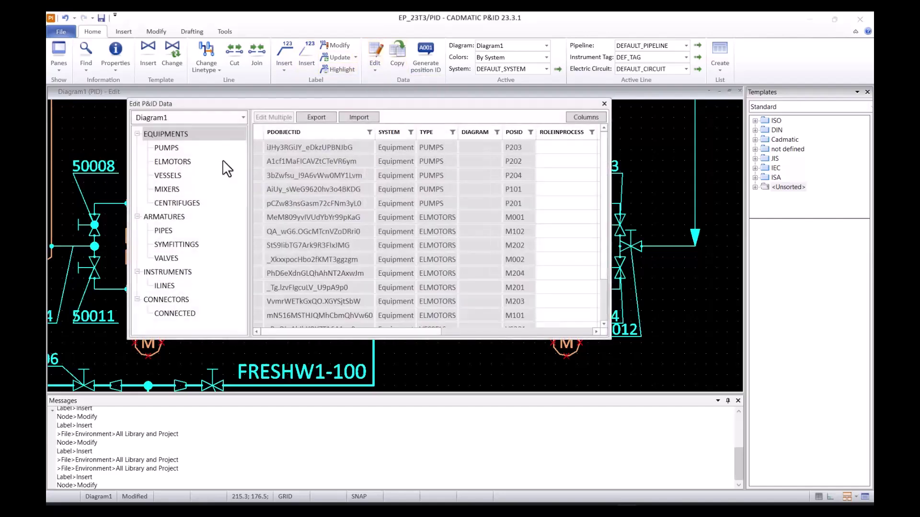
click(232, 149)
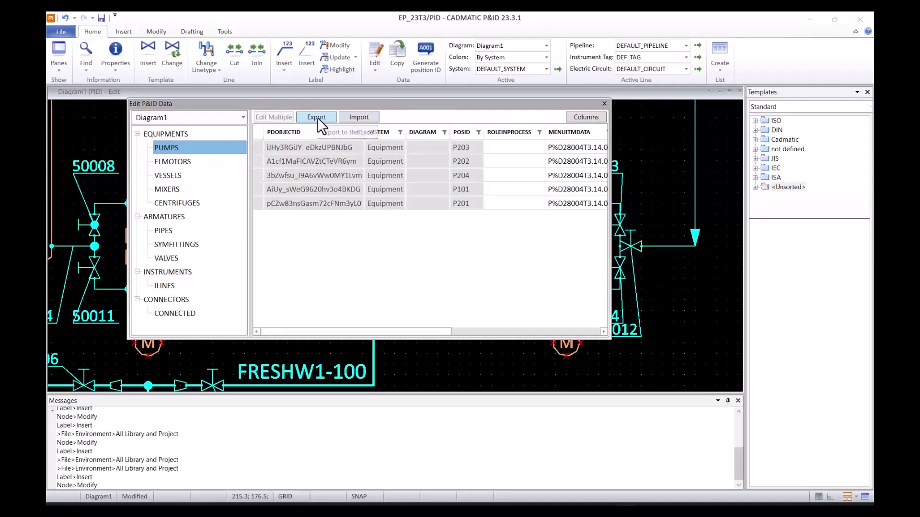
click(359, 117)
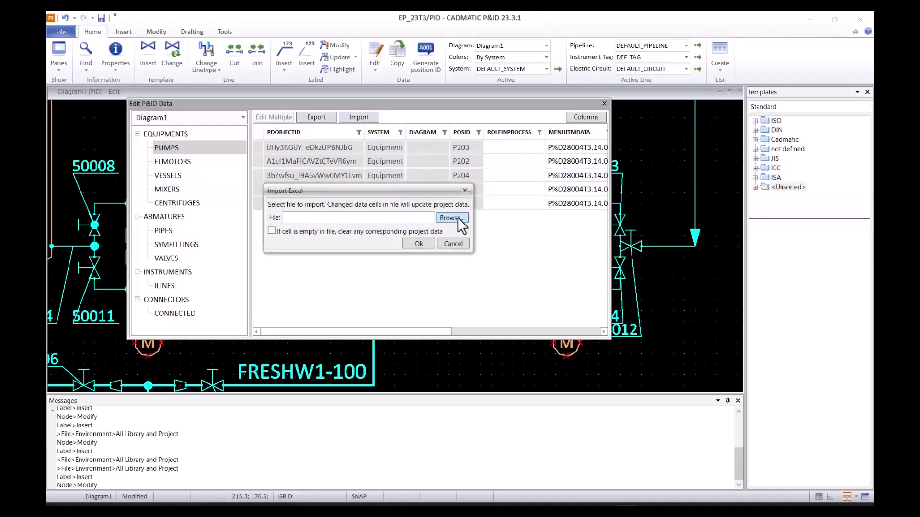
click(457, 218)
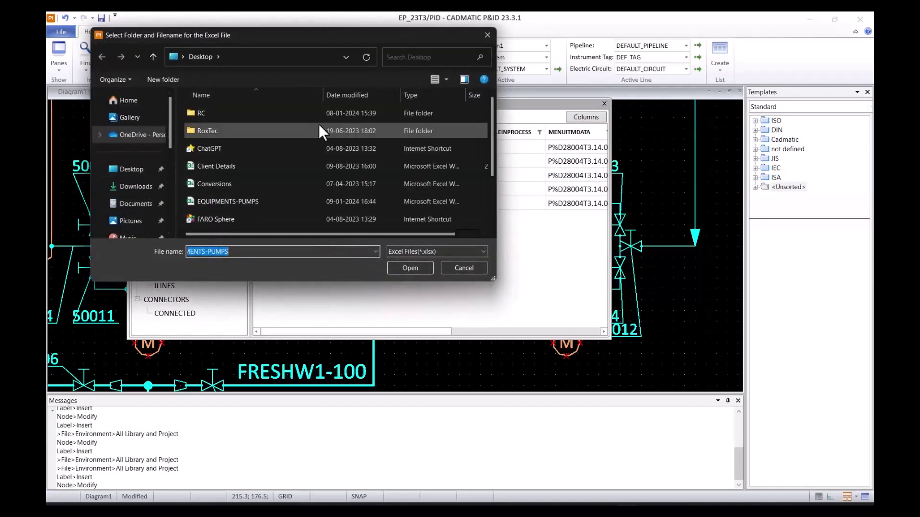
scroll(308, 134, down, 2)
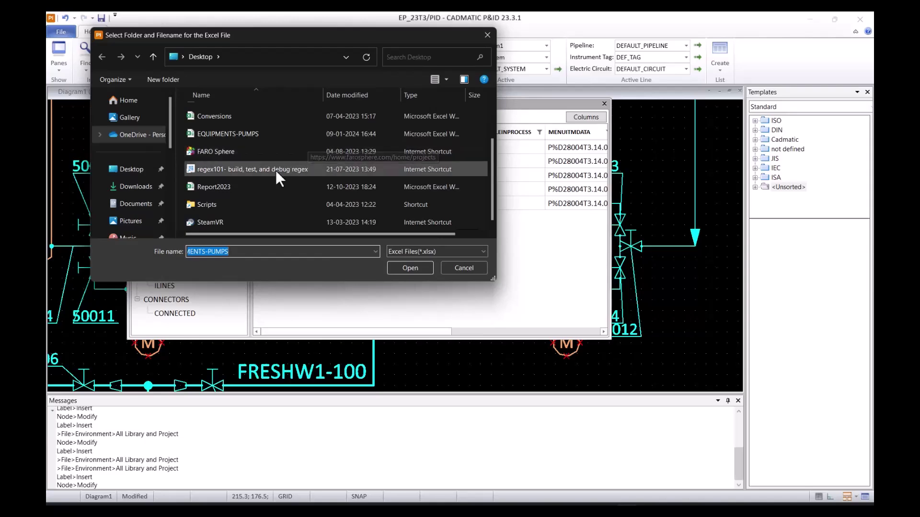
click(223, 135)
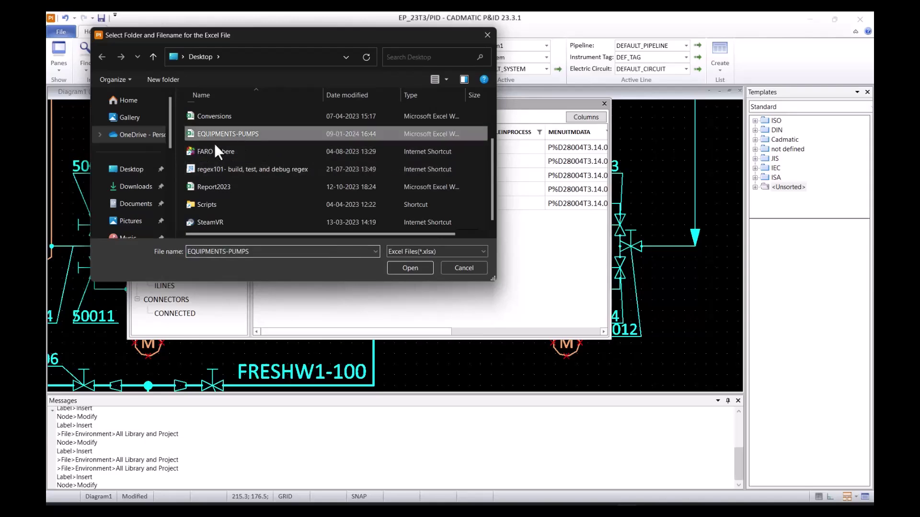
click(410, 268)
click(418, 244)
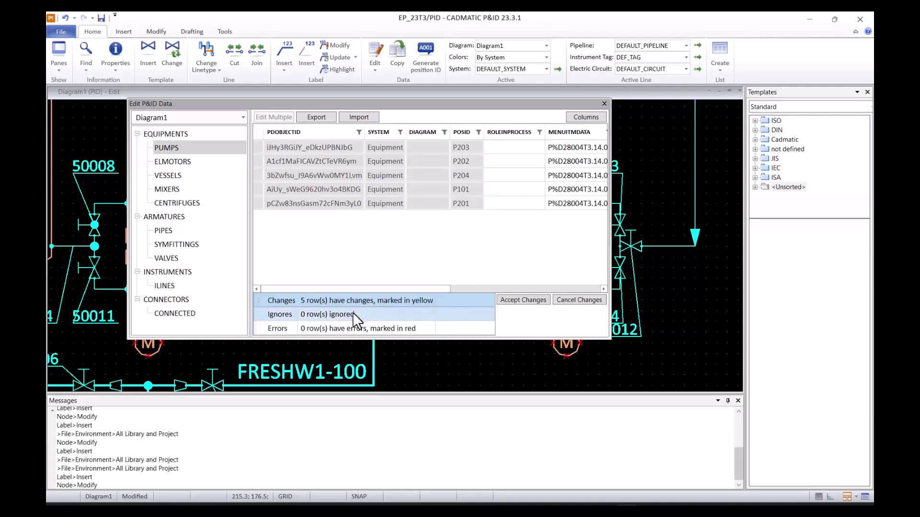
click(510, 301)
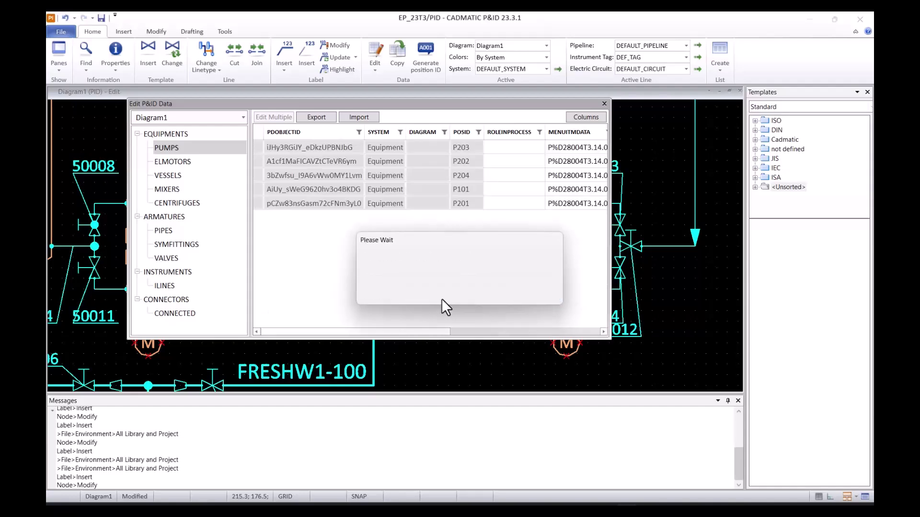
Step: Check the imported Material values in the PUMPS table and close the data table
drag(426, 329, 504, 330)
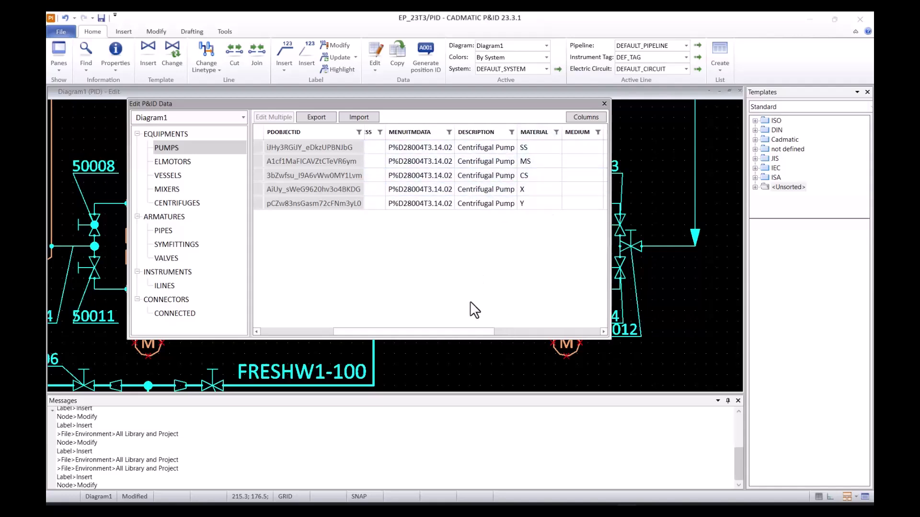
mouse_move(461, 330)
mouse_down()
mouse_move(426, 332)
mouse_move(472, 325)
mouse_up()
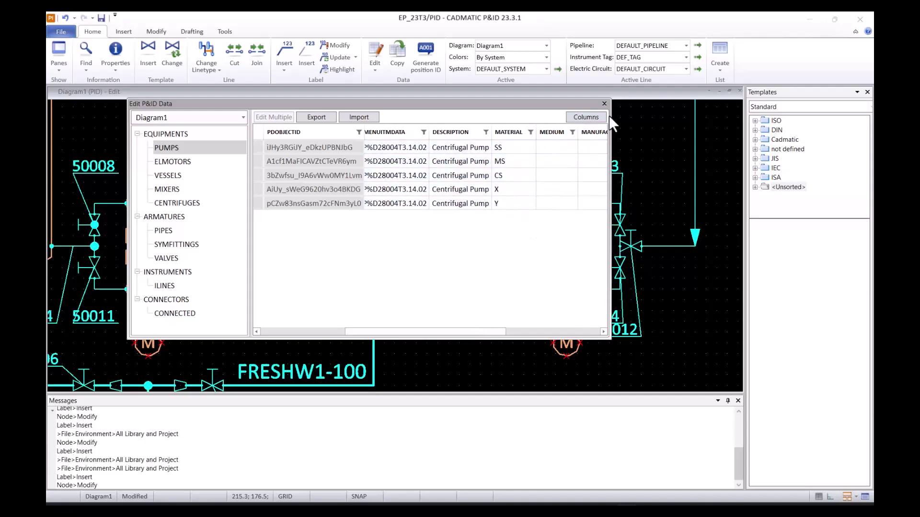
click(604, 103)
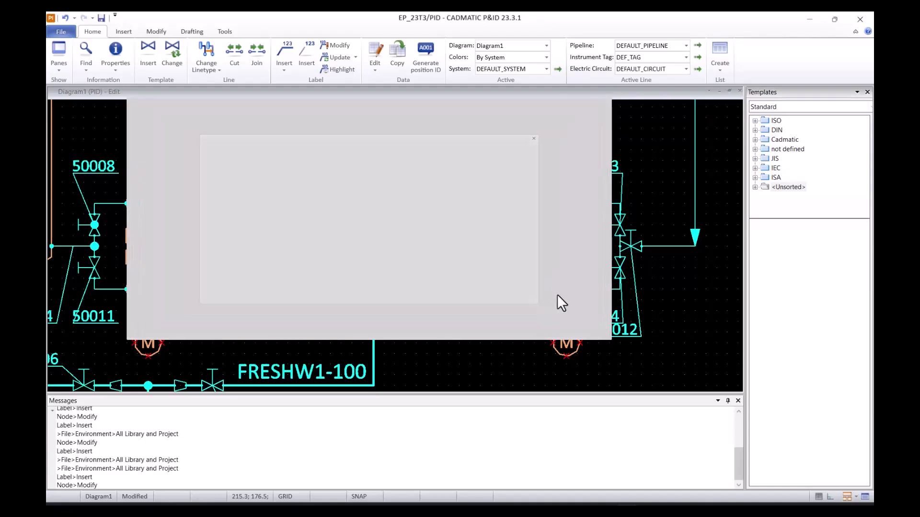
Step: Check the Material value in the equipment data of pumps P204 and P203 in the diagram
scroll(582, 288, up, 2)
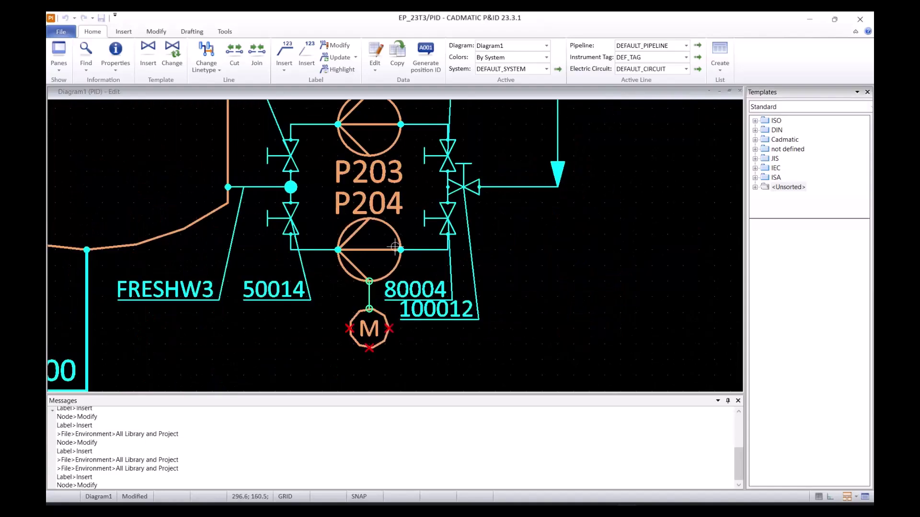
right_click(339, 243)
click(393, 262)
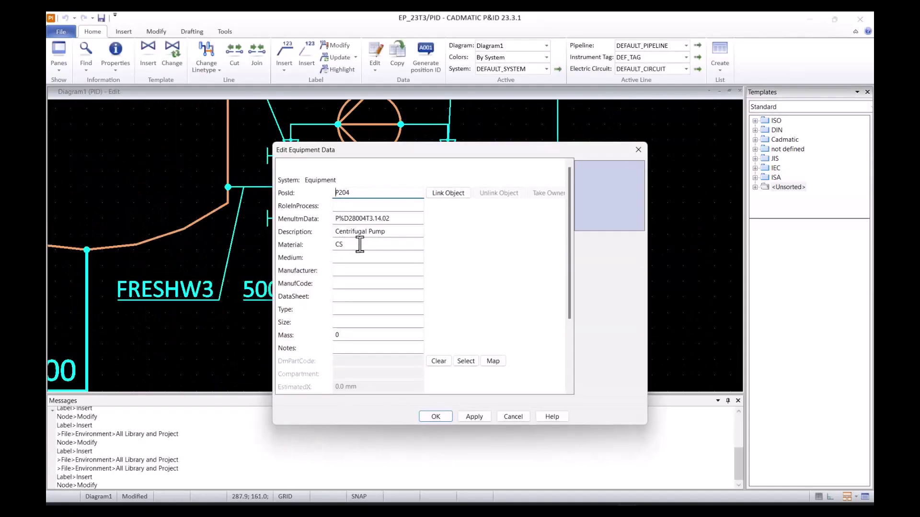
click(639, 150)
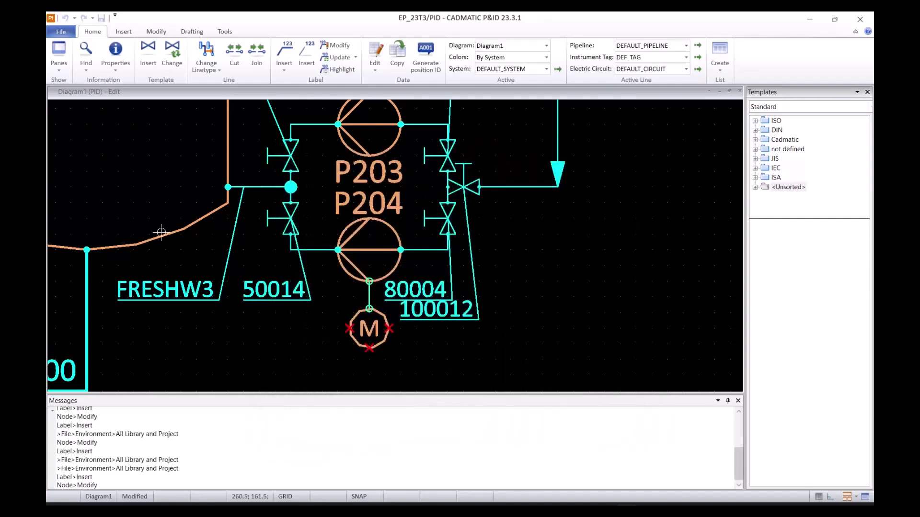
right_click(378, 153)
click(432, 168)
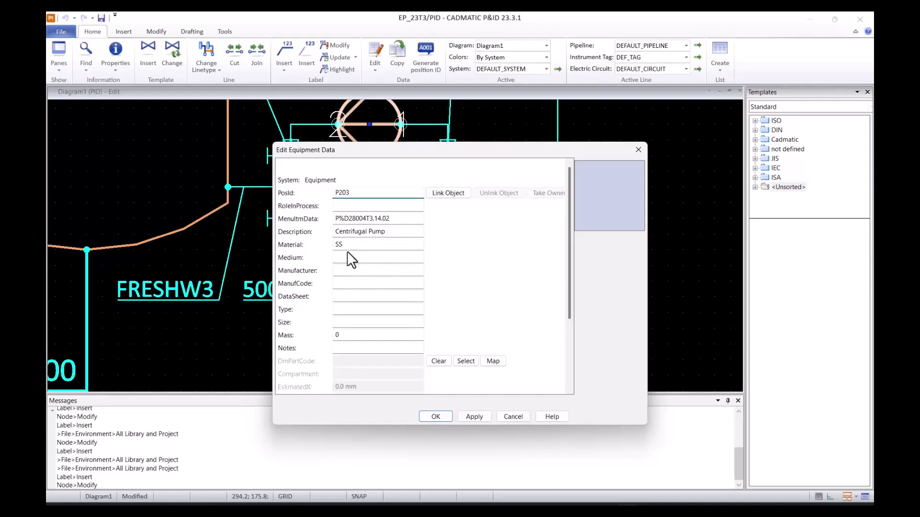
click(644, 151)
Step: Check the Material value in the equipment data of pumps P201 and P202 in the diagram
scroll(163, 181, down, 2)
middle_drag(169, 181, 578, 248)
scroll(415, 255, up, 2)
right_click(267, 203)
click(262, 204)
right_click(260, 206)
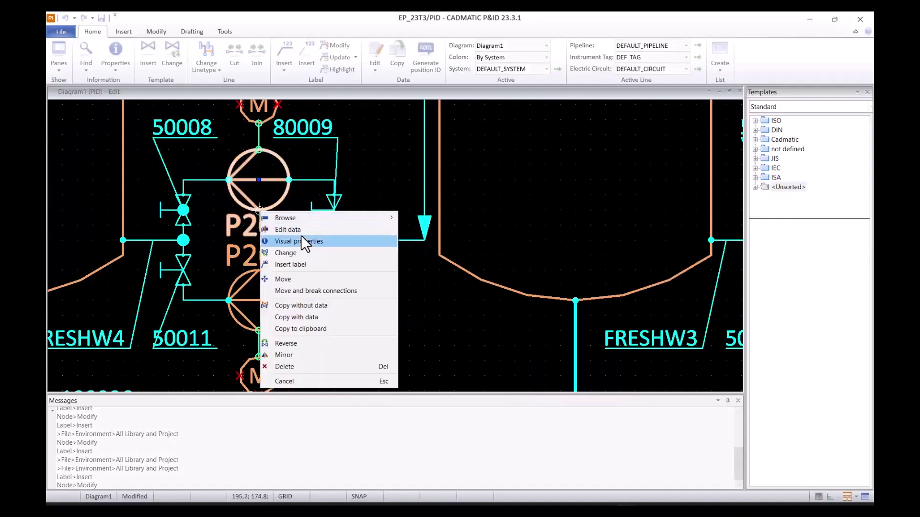
click(303, 231)
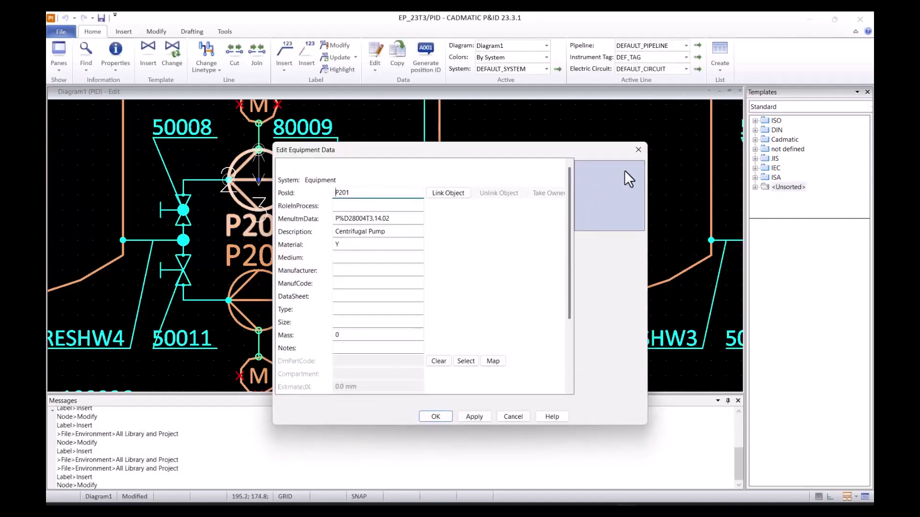
click(638, 150)
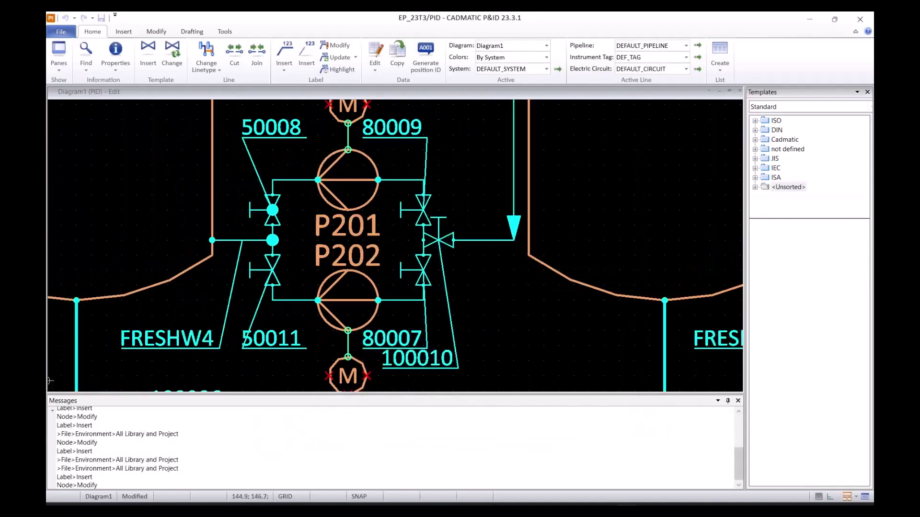
right_click(349, 318)
click(384, 337)
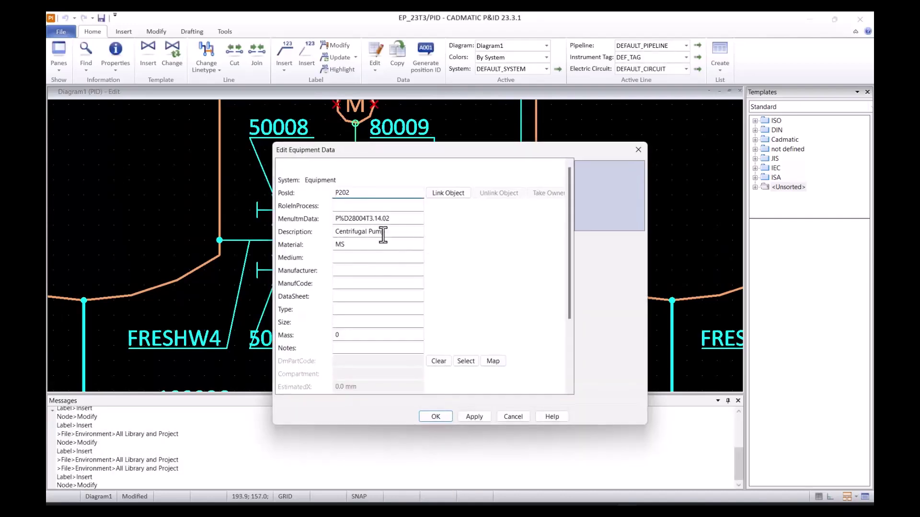
click(638, 150)
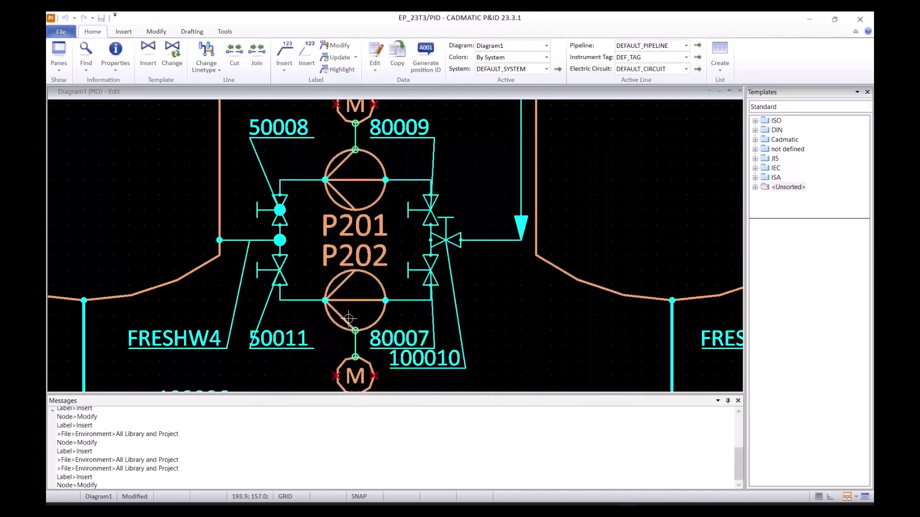
scroll(395, 242, down, 6)
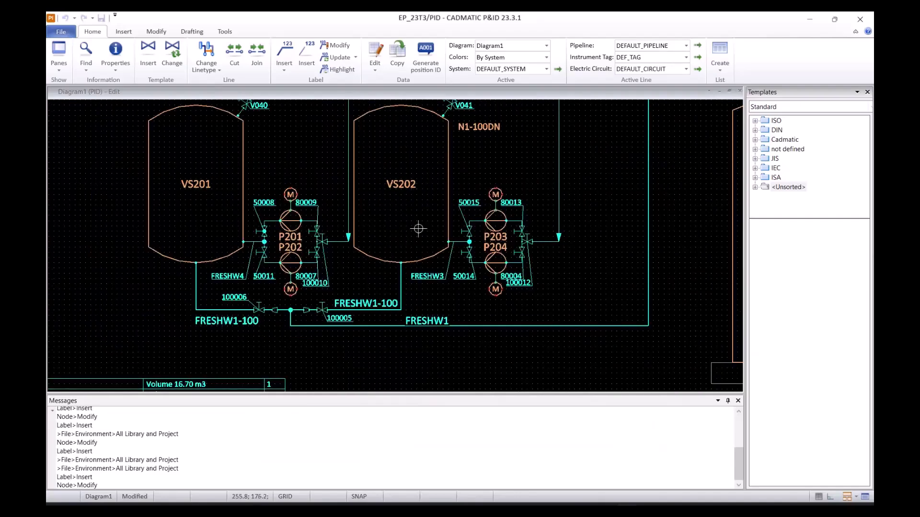
scroll(441, 271, up, 2)
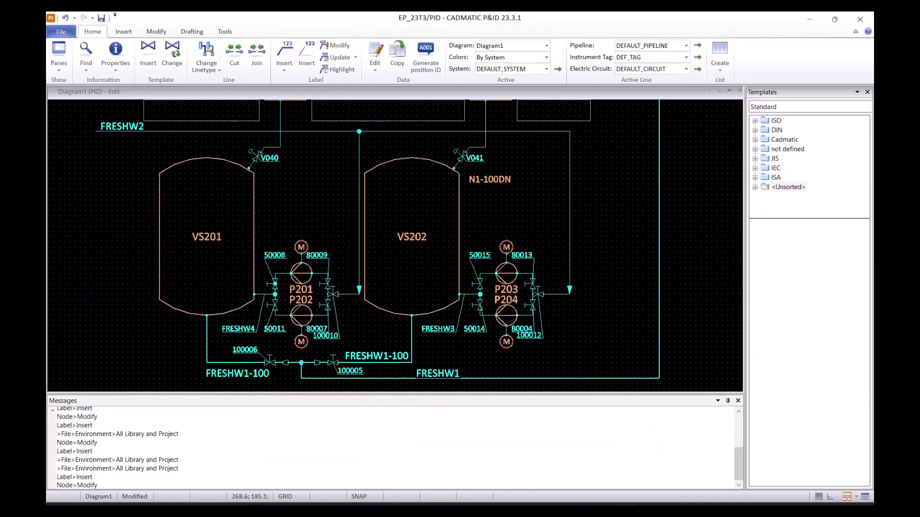
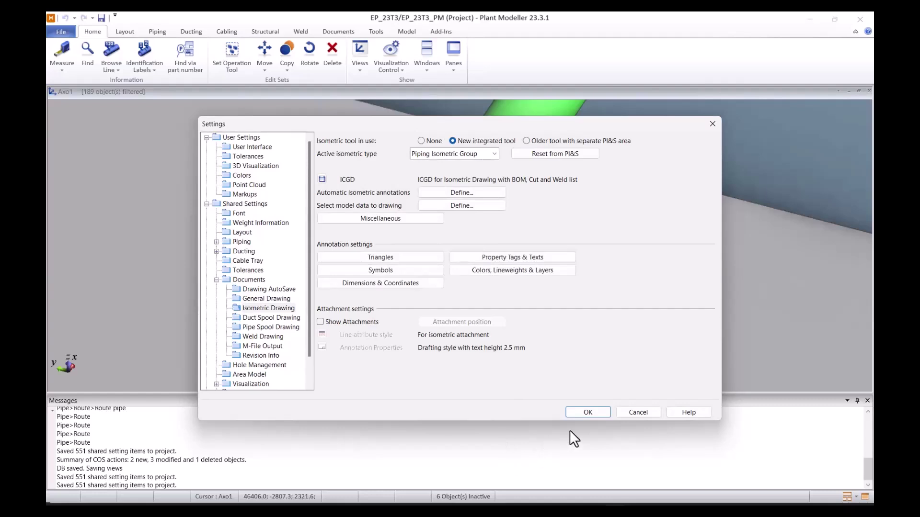
Step: In Plant Modeller, accept the Isometric Drawing settings with the new integrated tool and view the piping isometric tools
click(588, 412)
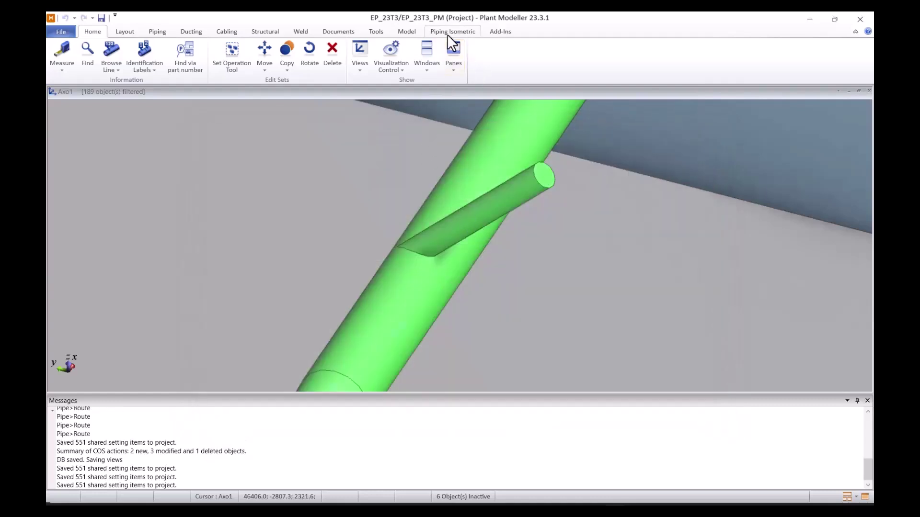
click(447, 32)
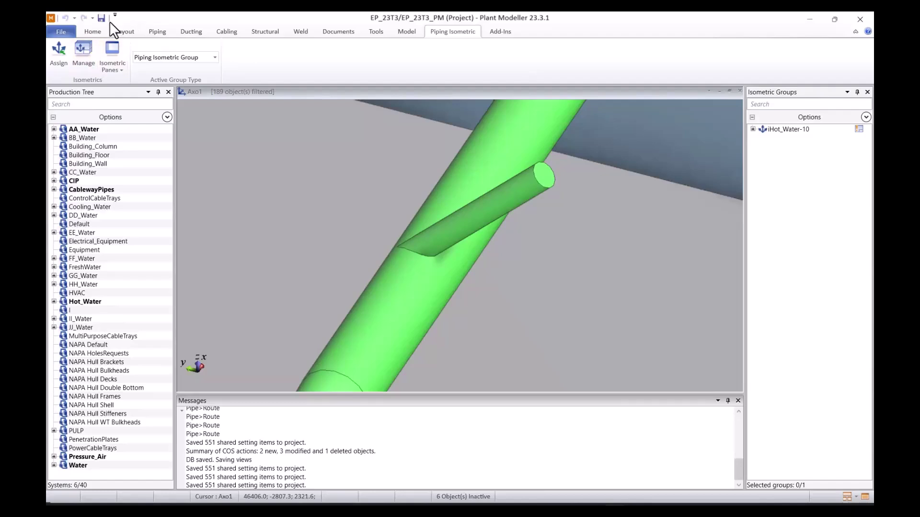
click(93, 32)
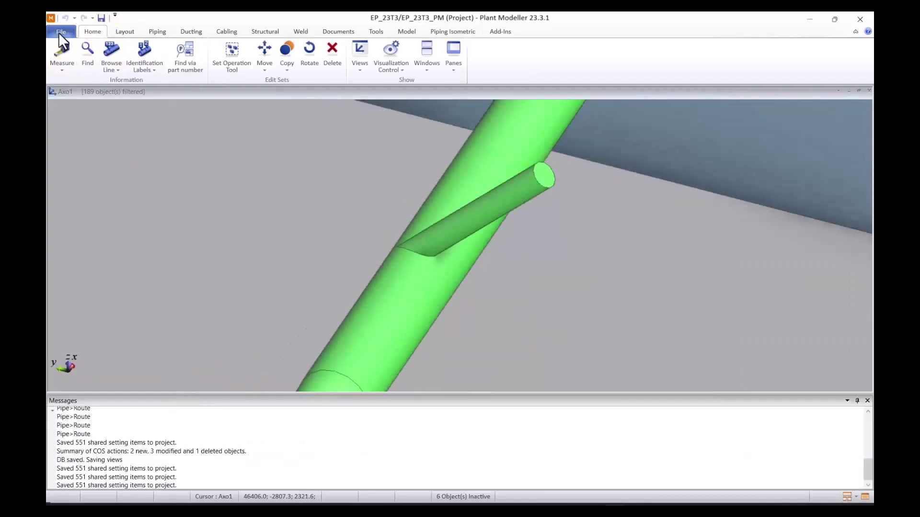
Step: Open the Isometric Drawing settings for documents and review the available active isometric types, keeping Piping Isometric Group
click(59, 33)
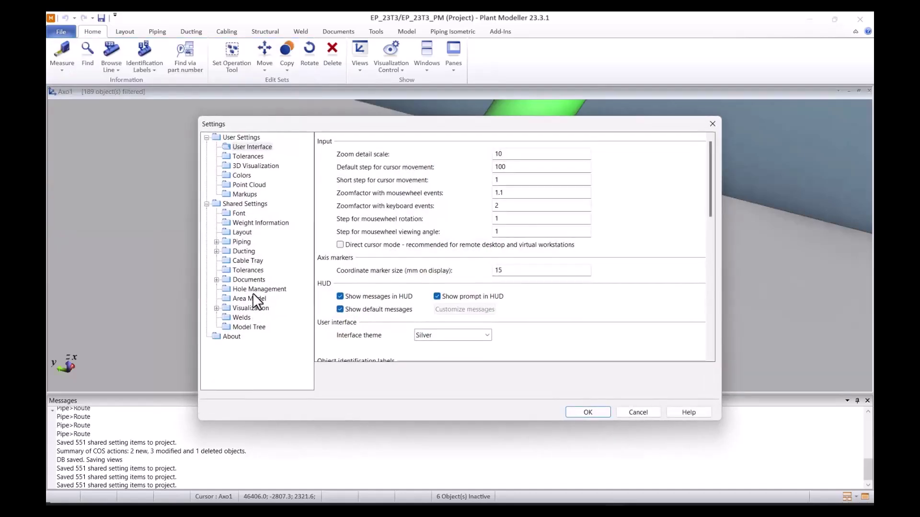
double_click(252, 278)
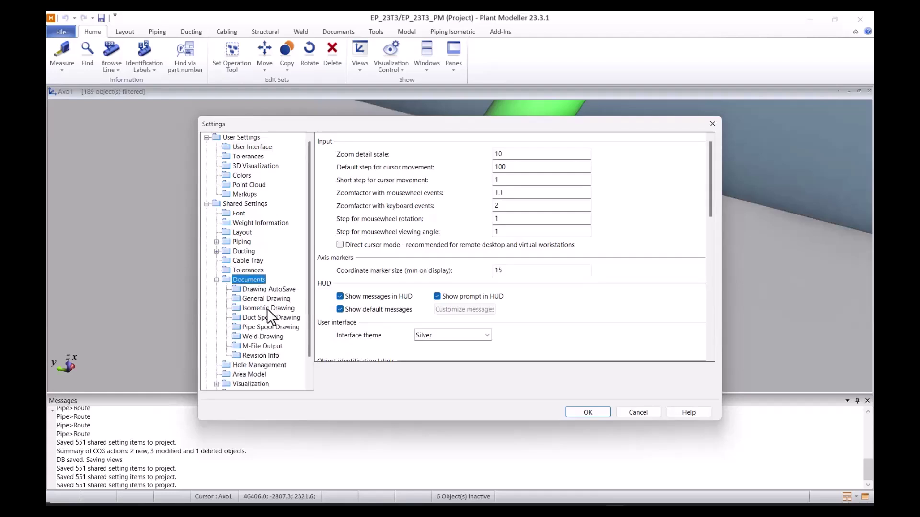
click(286, 307)
click(452, 435)
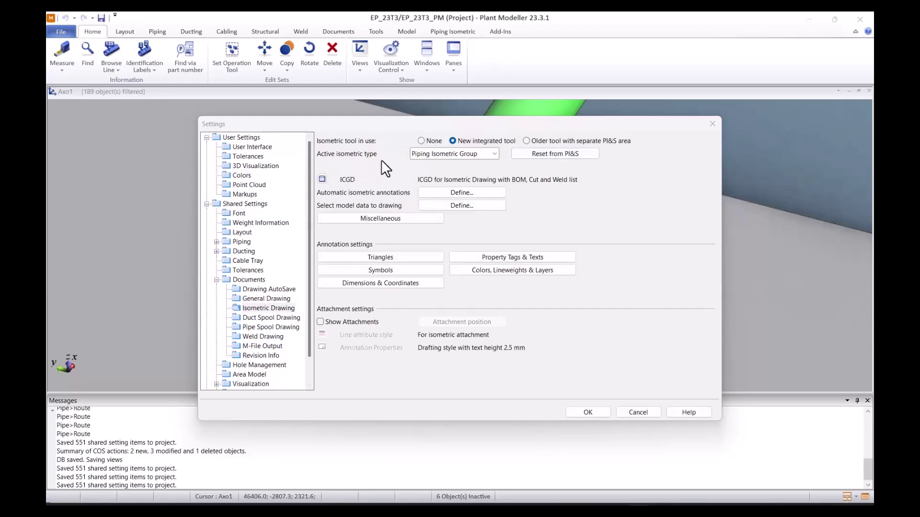
click(495, 152)
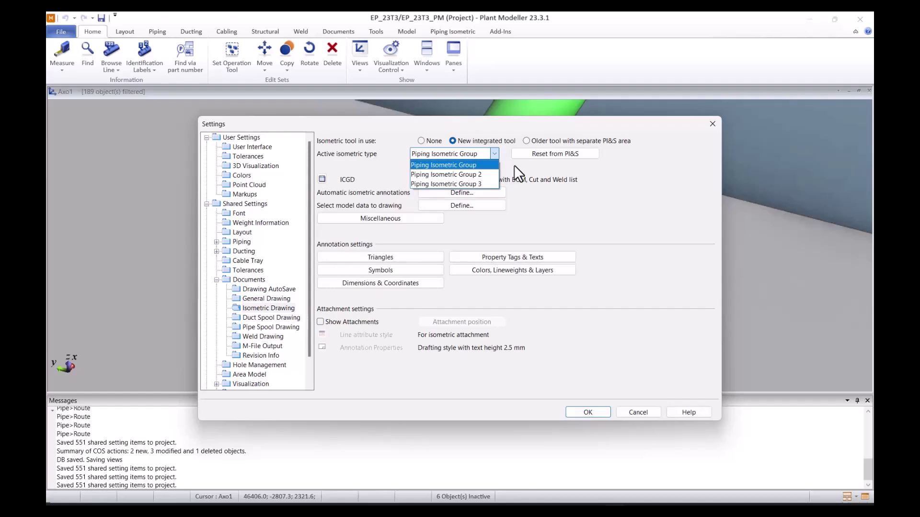
click(541, 164)
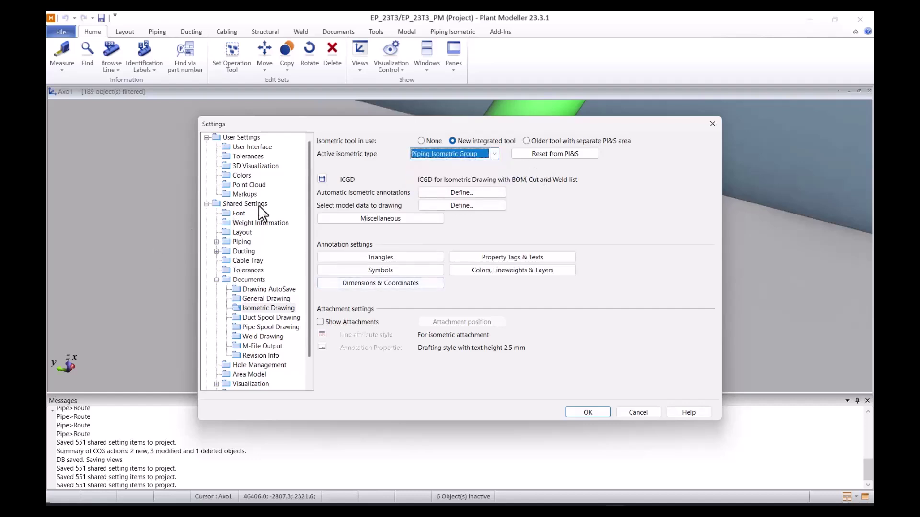
Step: Enable the Collision isometric check for Piping Isometric Group in the shared piping settings and save the changed settings
double_click(242, 241)
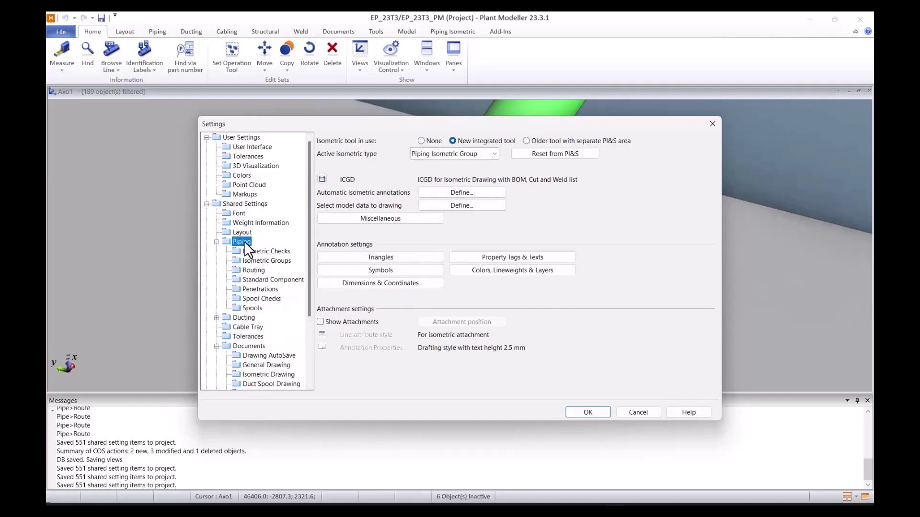
click(262, 250)
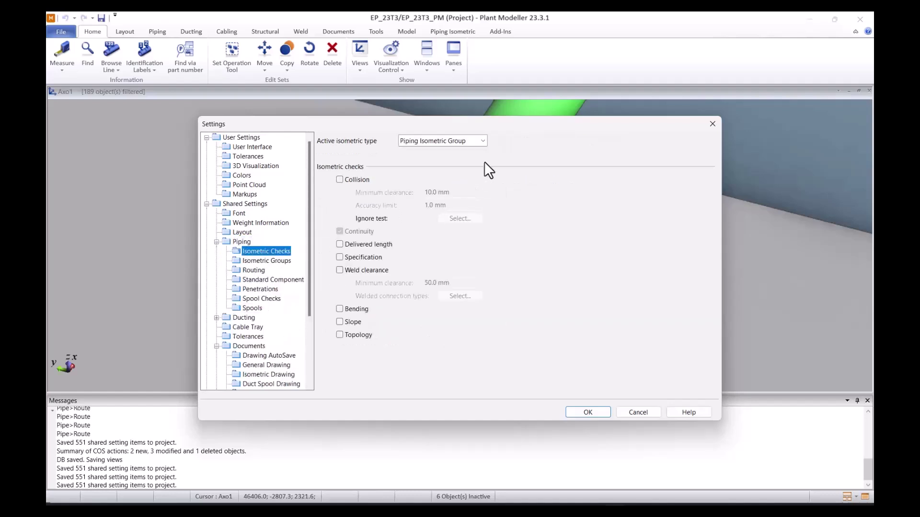
click(458, 142)
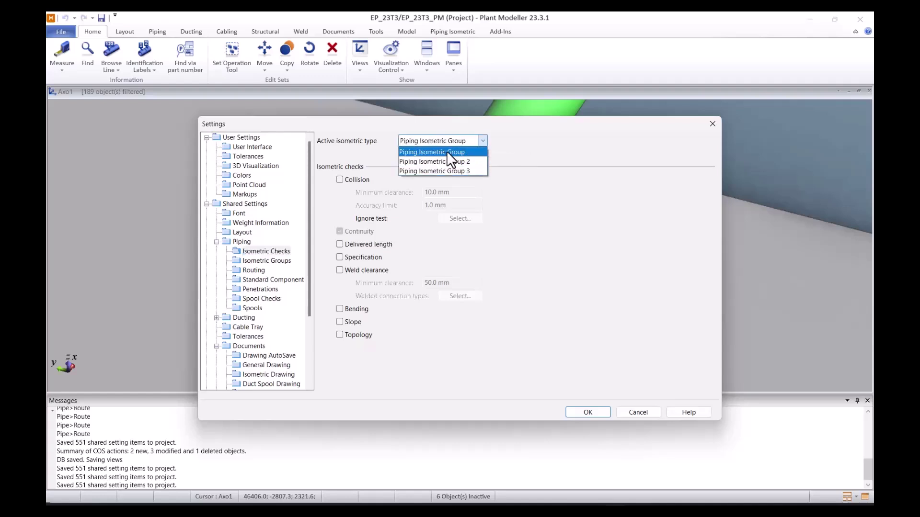
click(447, 152)
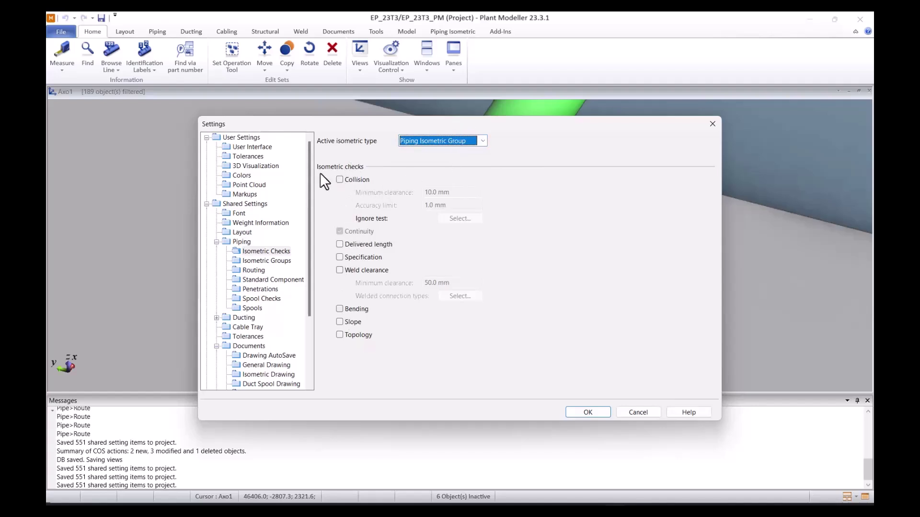
click(361, 178)
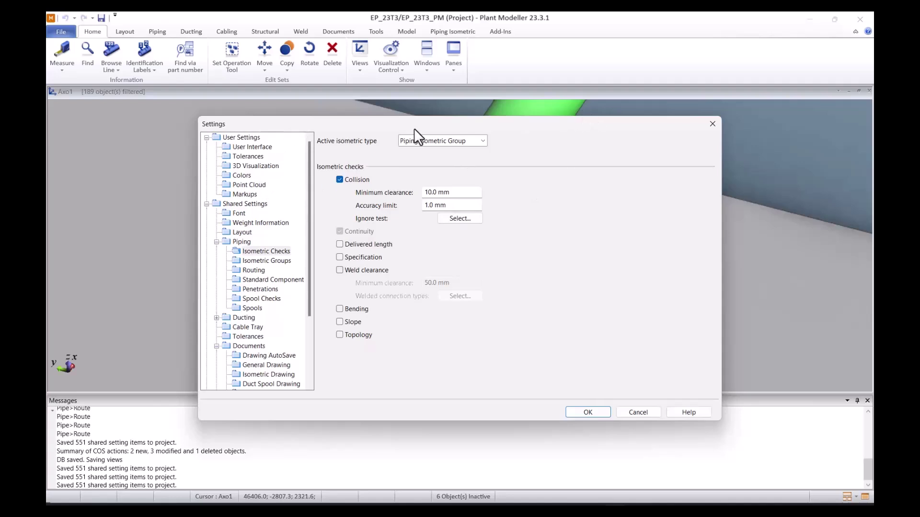
click(586, 412)
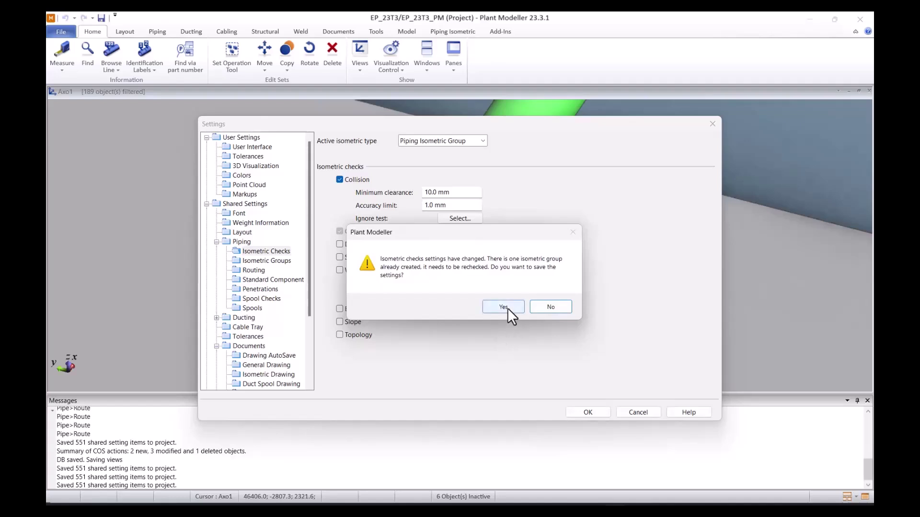
click(504, 307)
Step: Reopen the piping isometric checks settings and compare the checks of Piping Isometric Group 2 with those of Piping Isometric Group
click(60, 31)
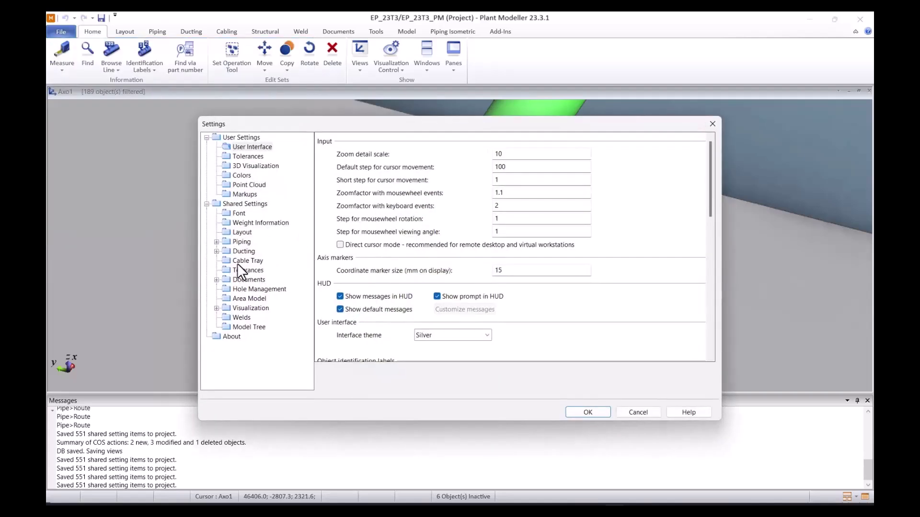
double_click(248, 242)
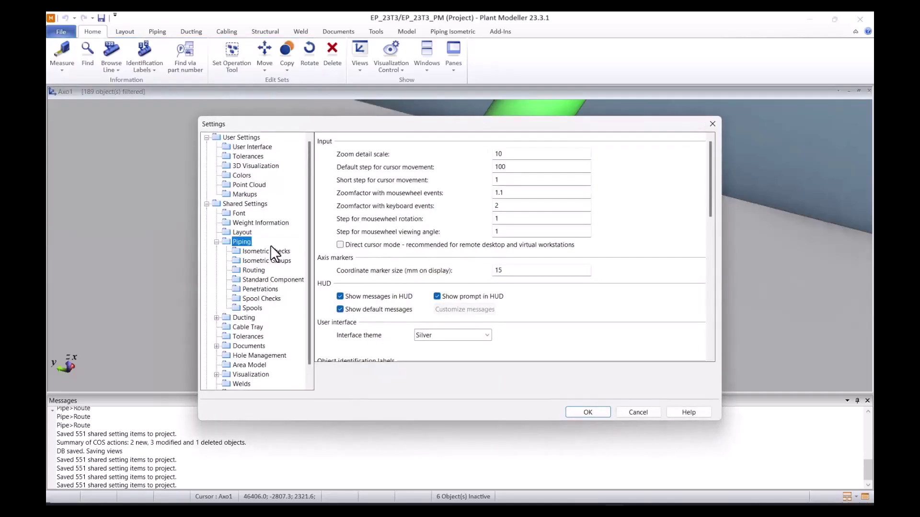
click(289, 251)
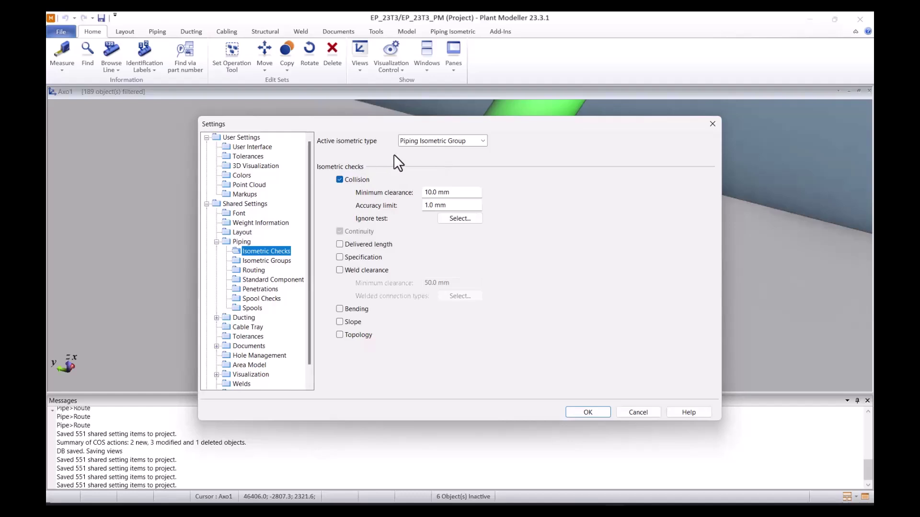
click(432, 142)
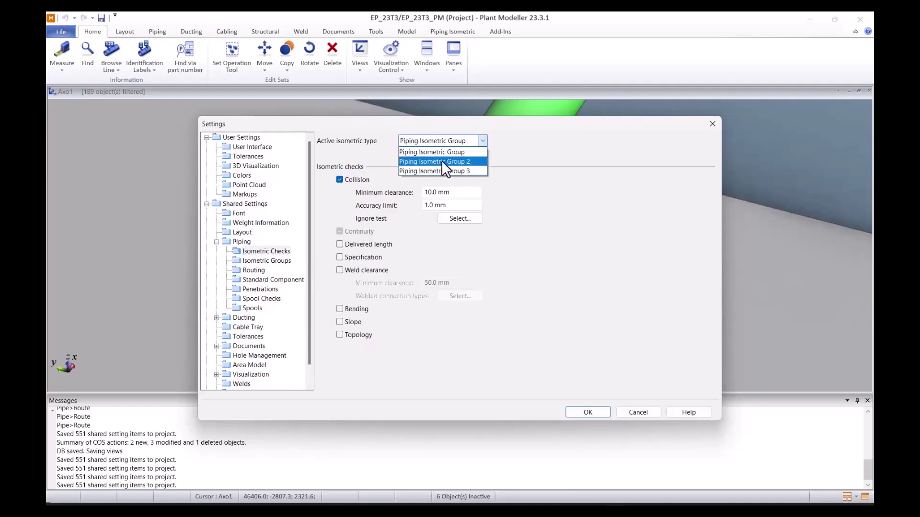
click(441, 161)
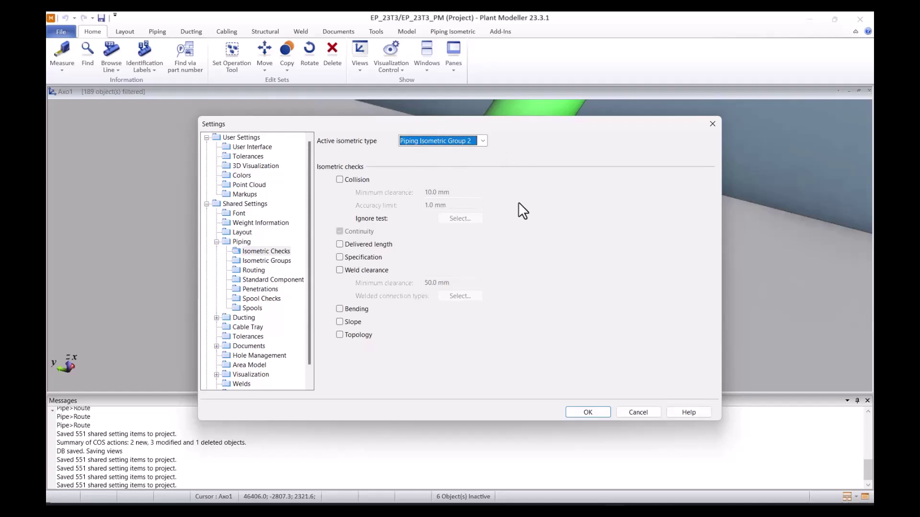
click(464, 142)
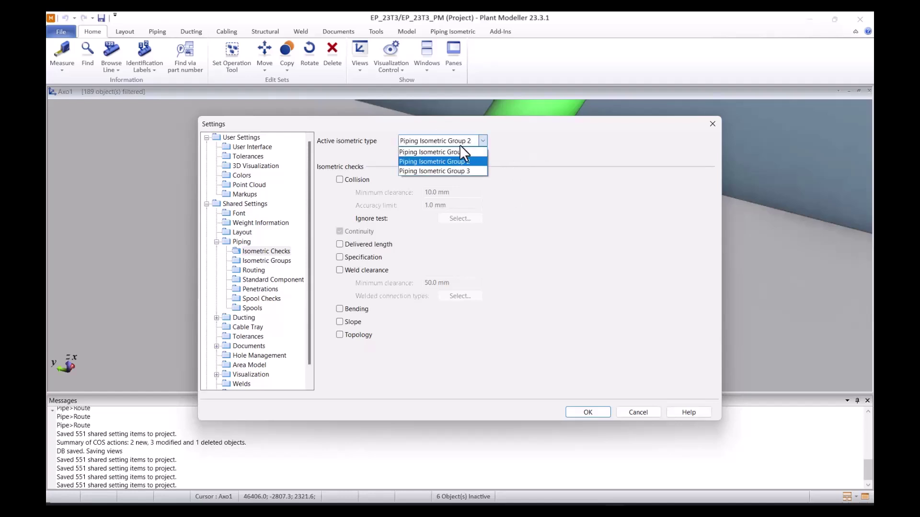
click(457, 148)
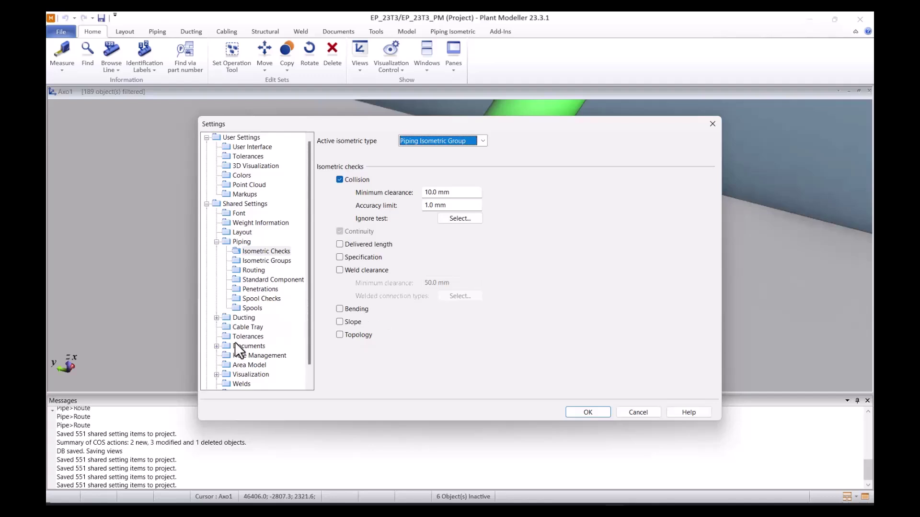
Step: Review the Cadmatic default dimension style in the automatic isometric annotation settings for isometric drawings, keeping it as the selected style
double_click(249, 346)
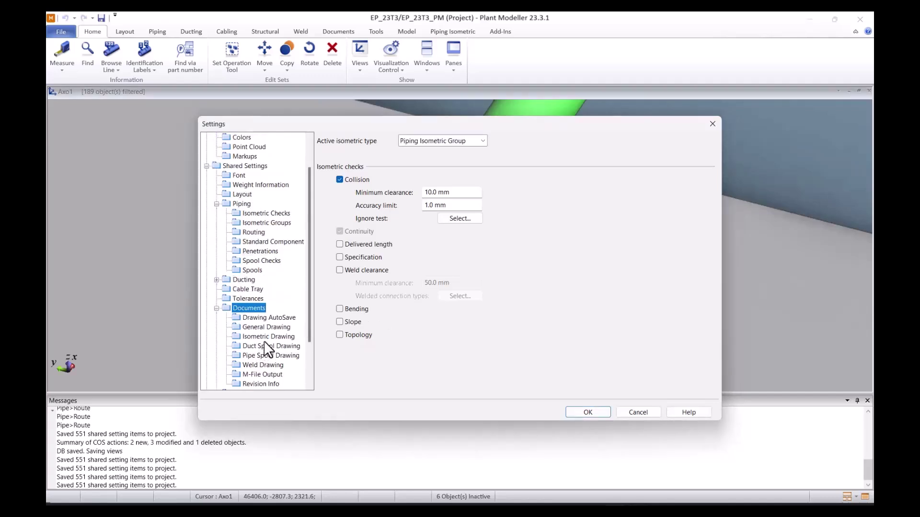
click(283, 335)
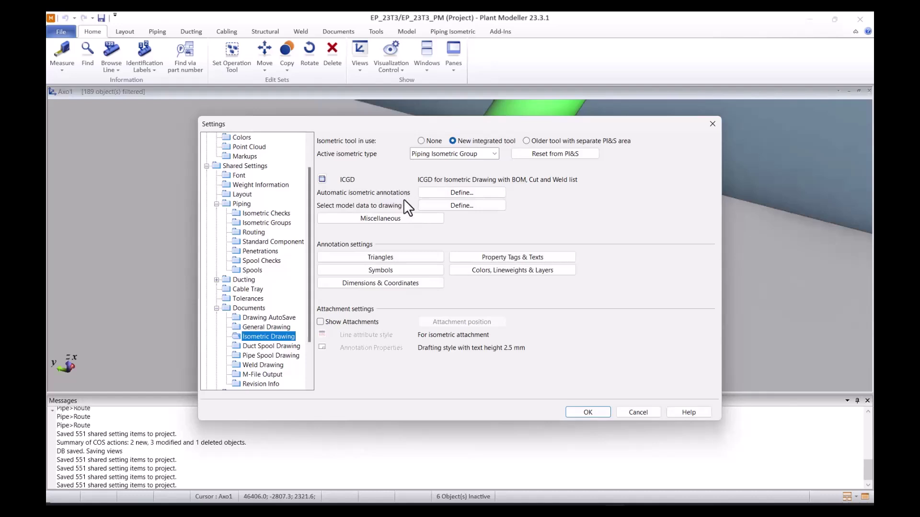
click(461, 192)
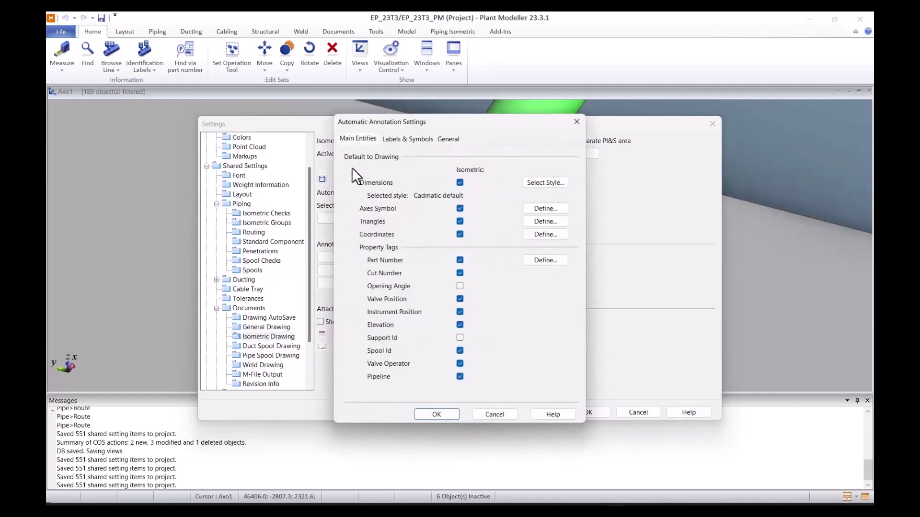
click(555, 186)
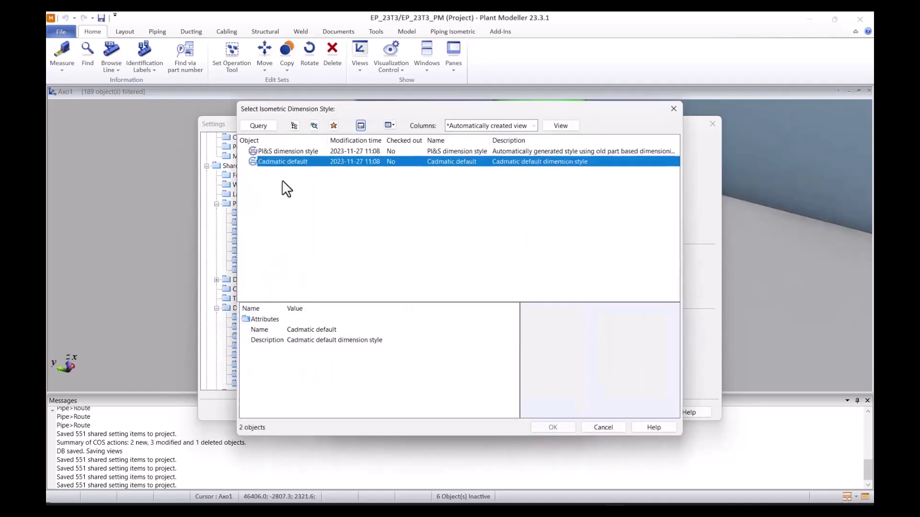
right_click(294, 163)
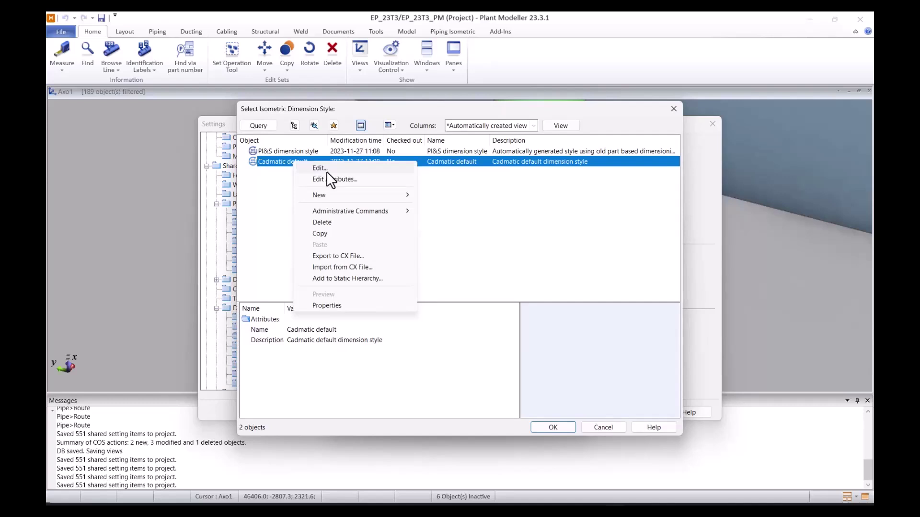
click(333, 169)
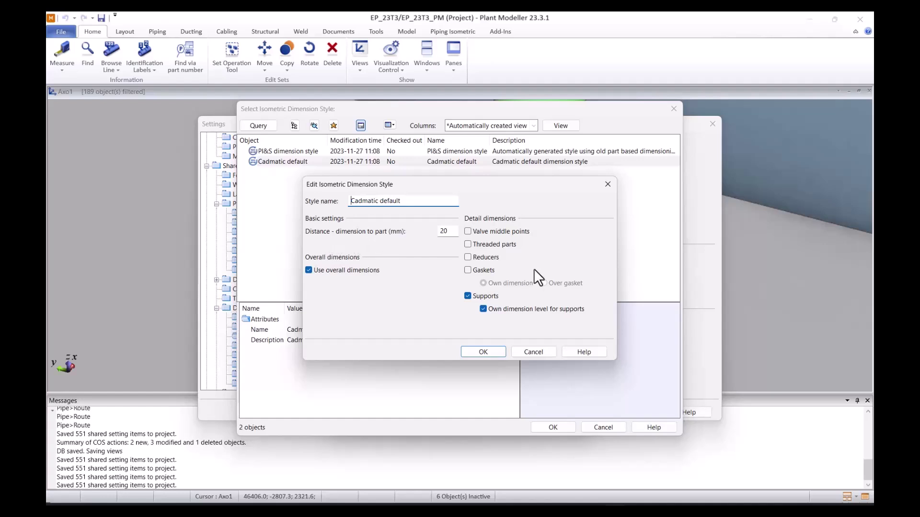
click(449, 230)
click(527, 352)
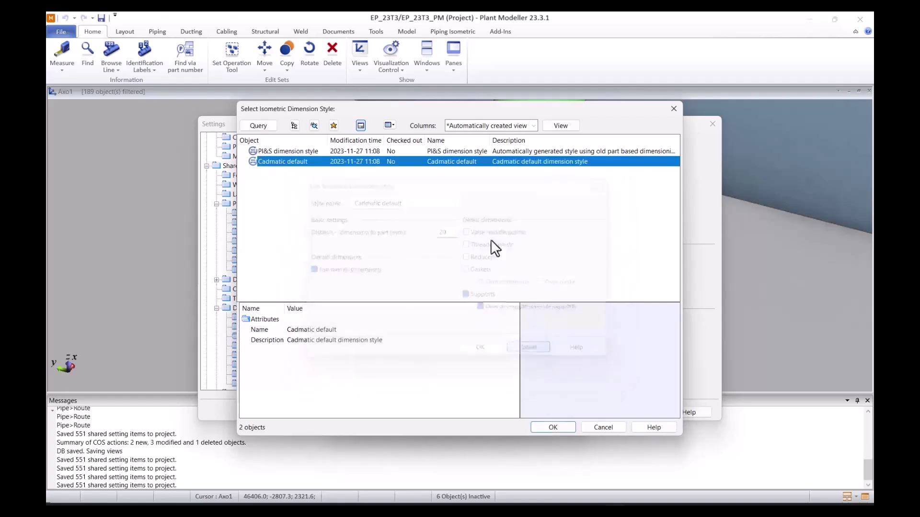
click(559, 427)
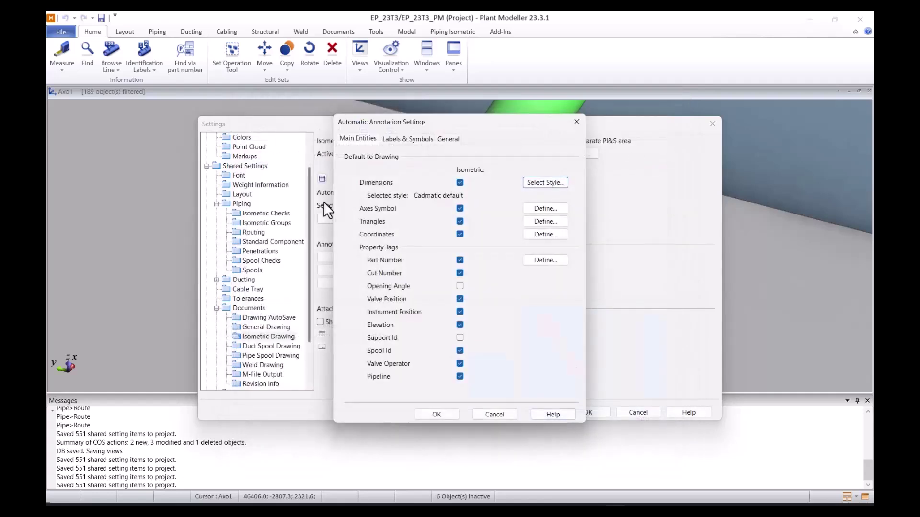
Step: Review the automatic annotation settings for the isometric's axes symbol and triangles without changing them
click(544, 210)
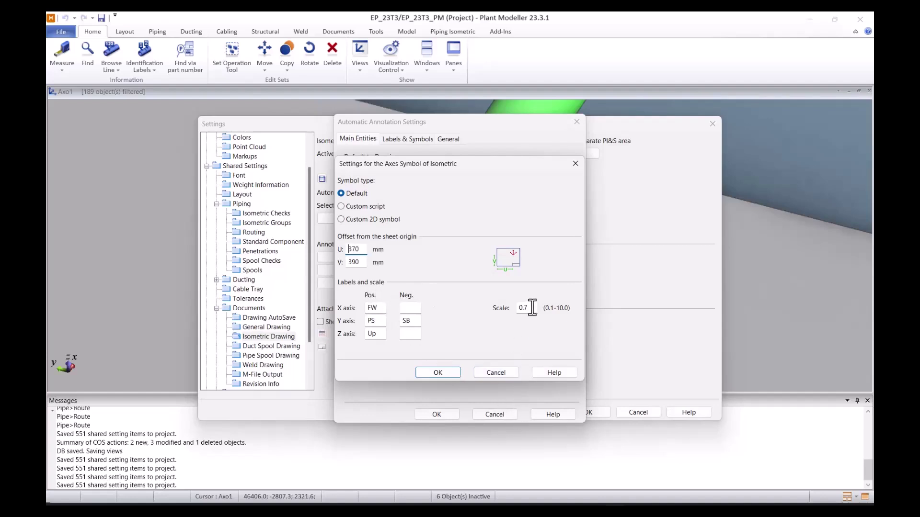
click(495, 373)
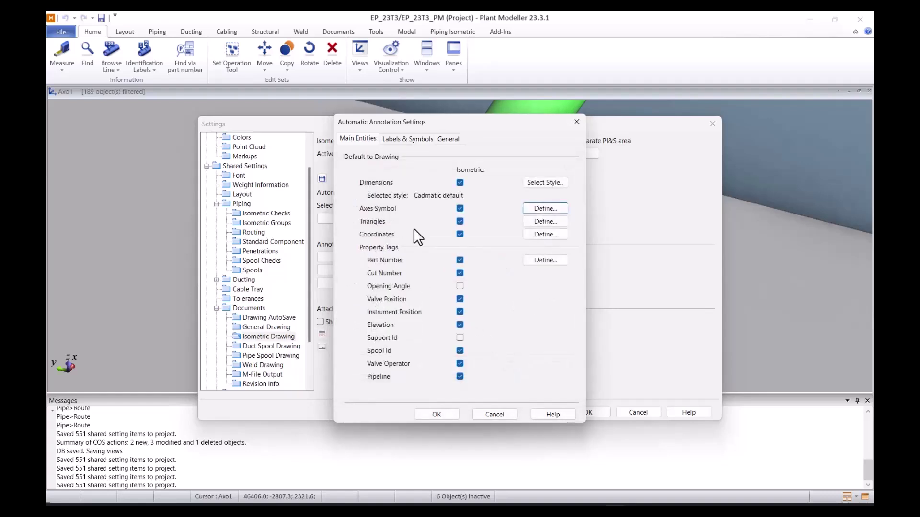
click(539, 220)
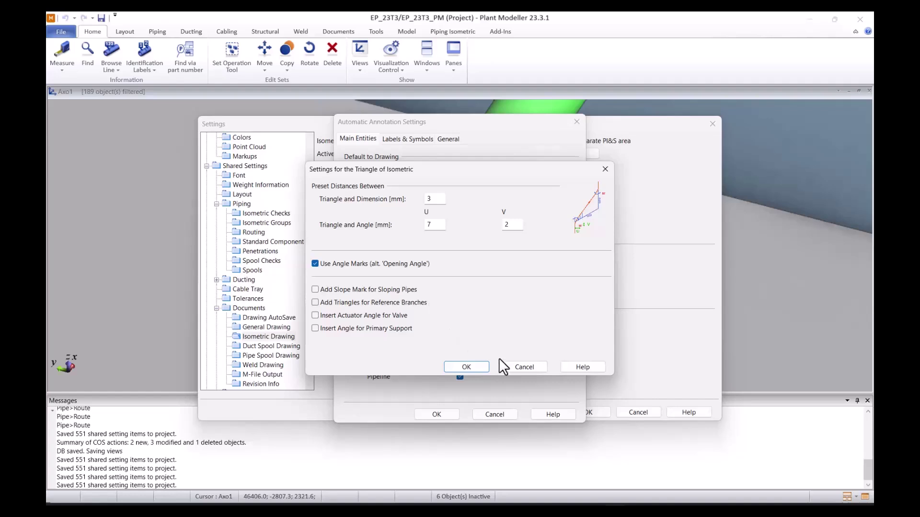
click(516, 369)
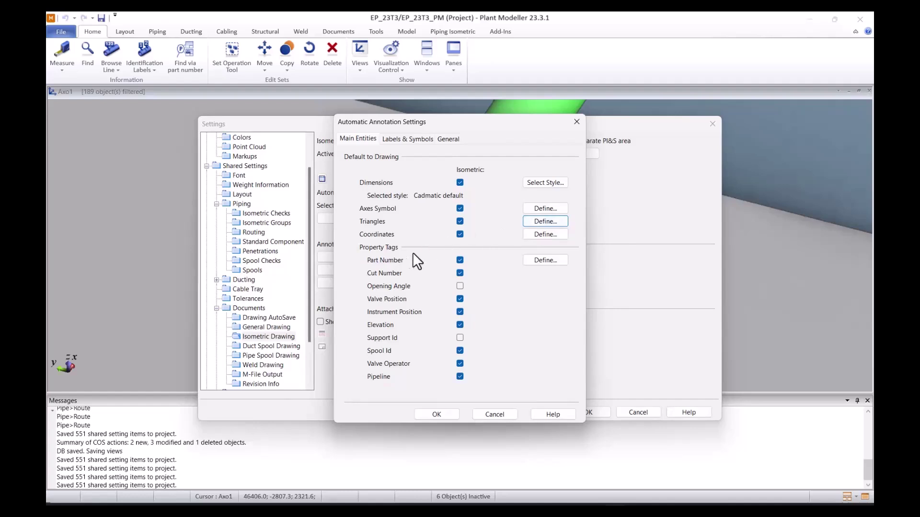
Step: Review the isometric coordinate settings and available coordinate styles, keeping Coordinate labels
click(547, 234)
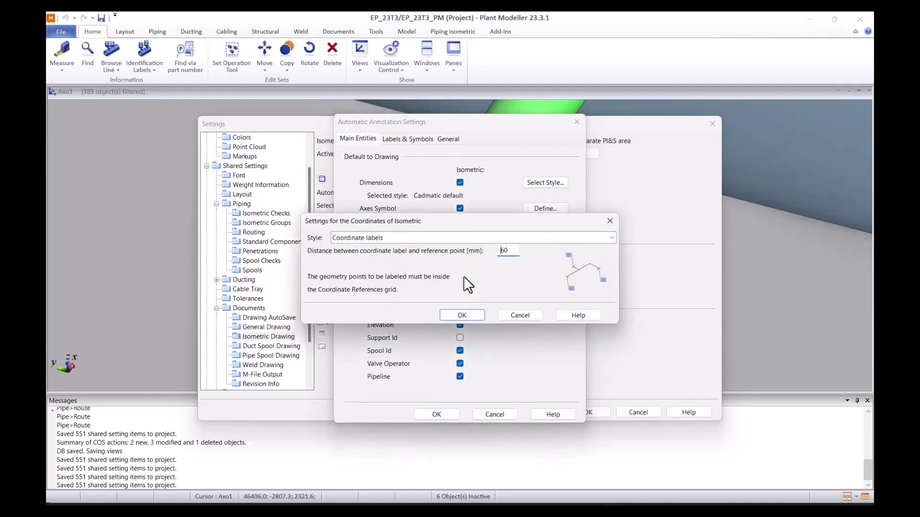
click(557, 234)
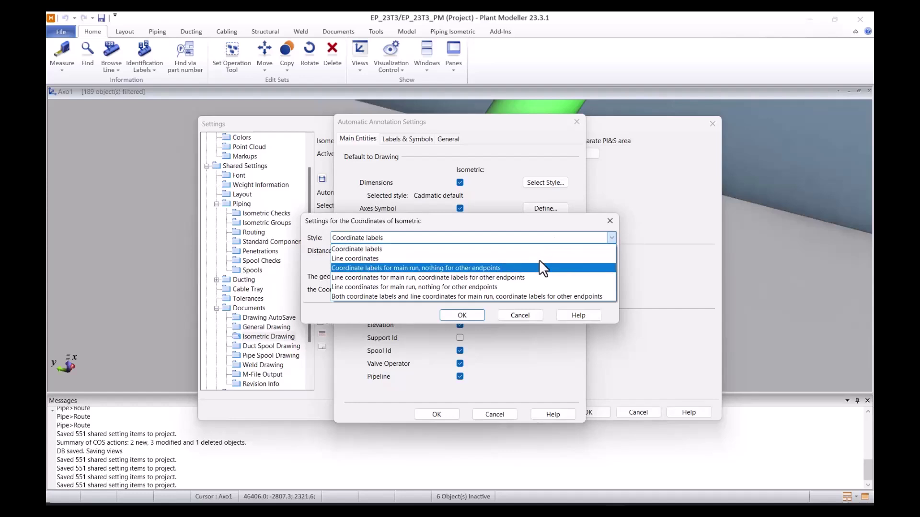
click(578, 245)
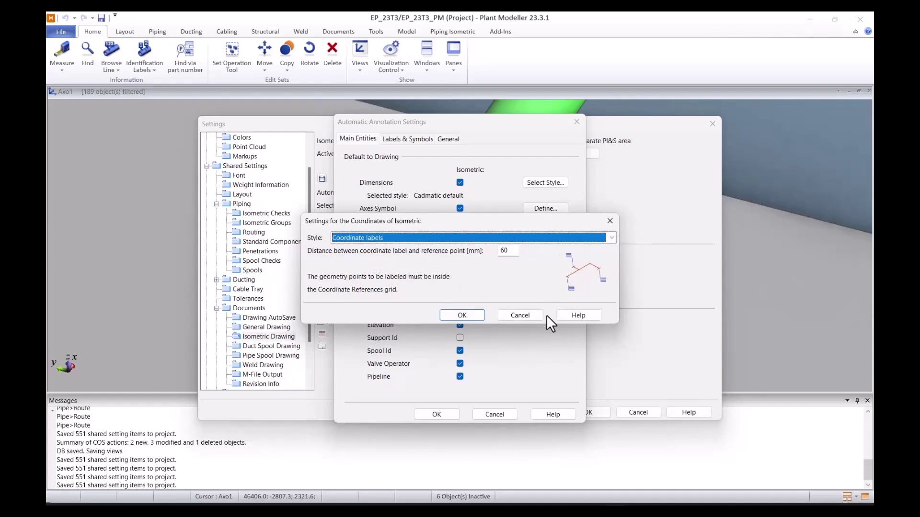
click(524, 314)
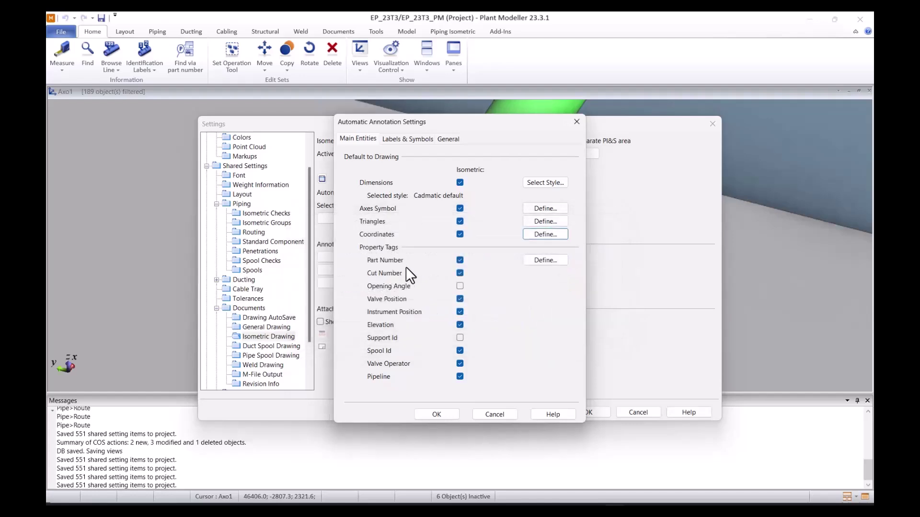
Step: Review the property tag settings for cut and part numbers and leave the automatic annotation settings without saving
click(551, 259)
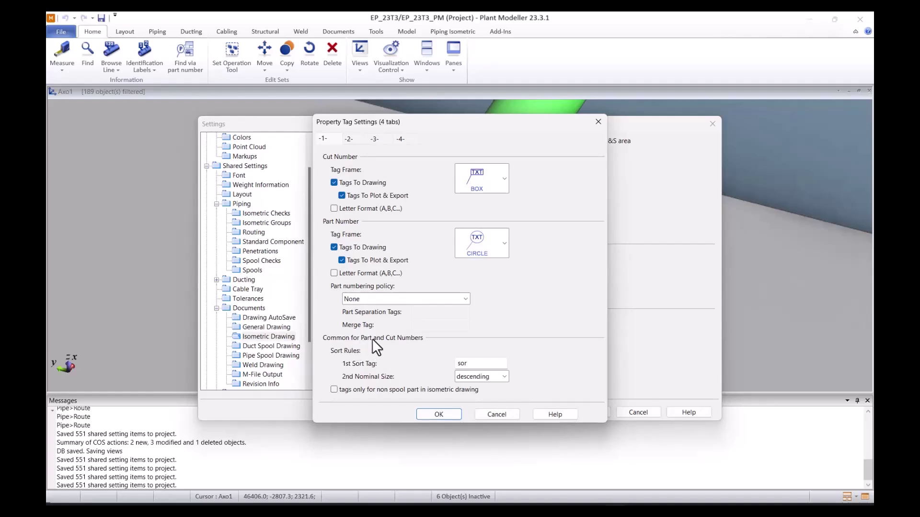
click(501, 413)
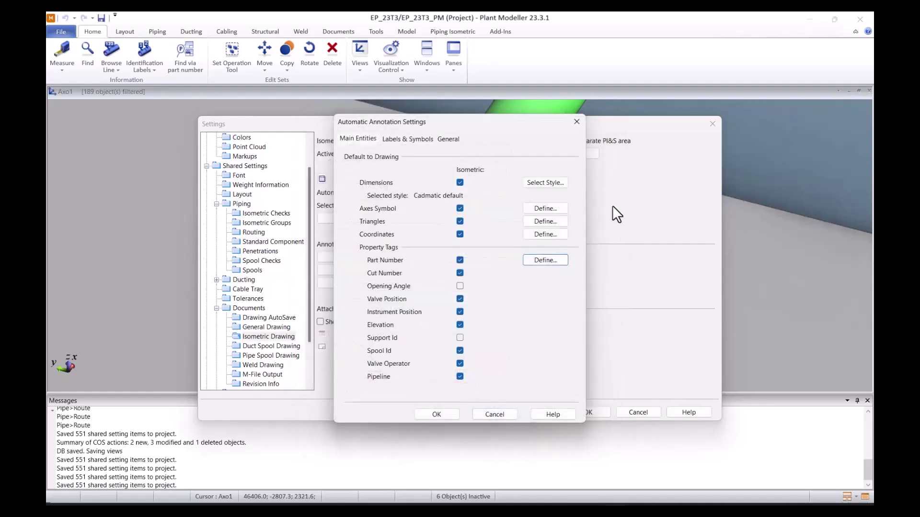
click(496, 416)
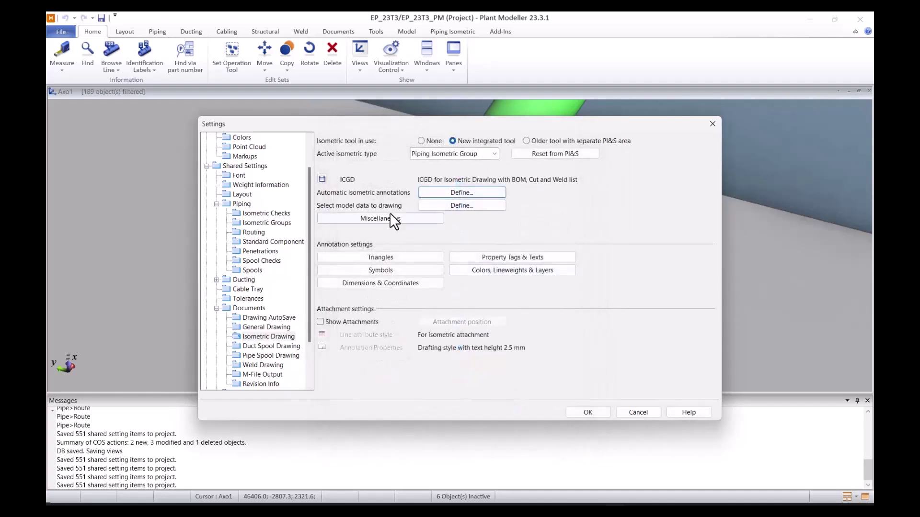
Step: Check which continuing isometric attributes are selected in the model data to drawing settings
click(476, 205)
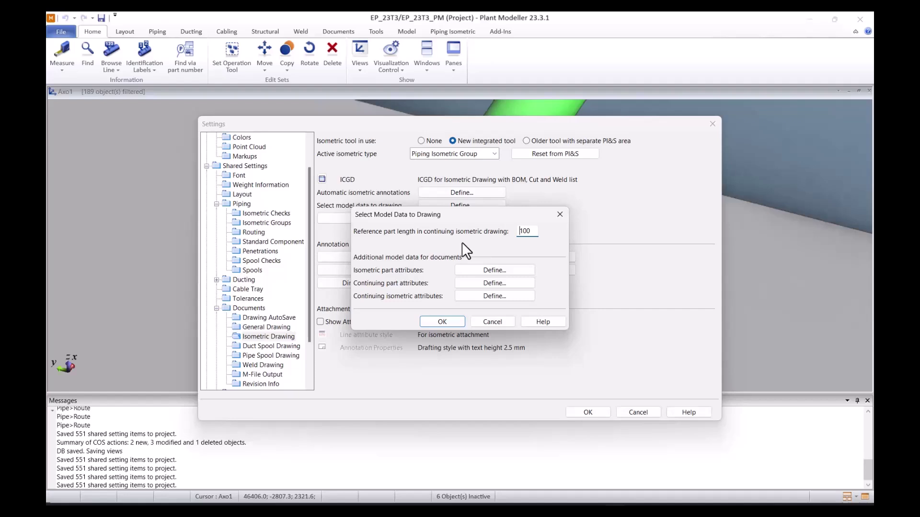
click(516, 296)
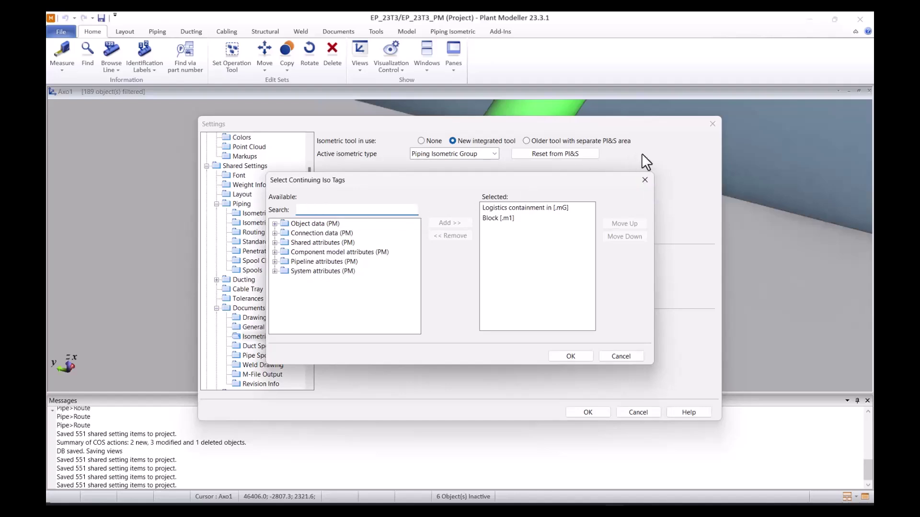
click(647, 182)
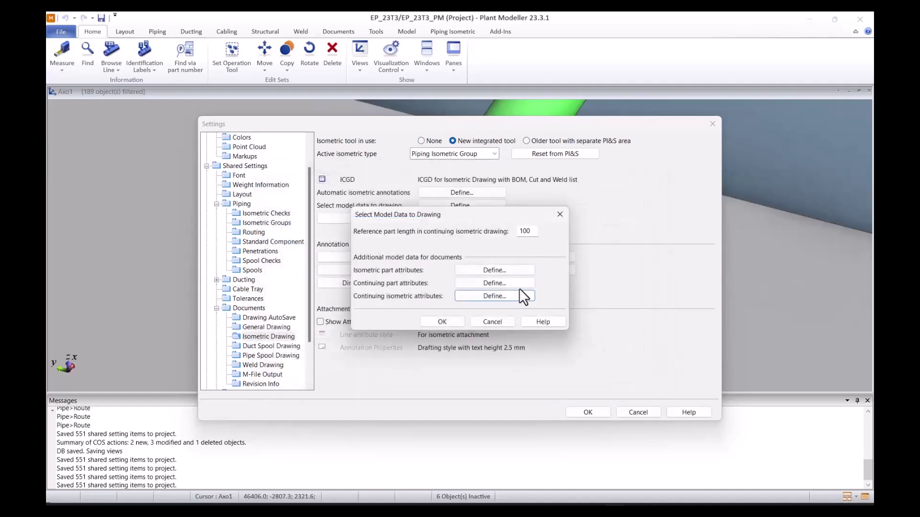
Step: Leave the model data selection and isometric drawing settings without saving, and bring up the piping isometric tools
click(501, 320)
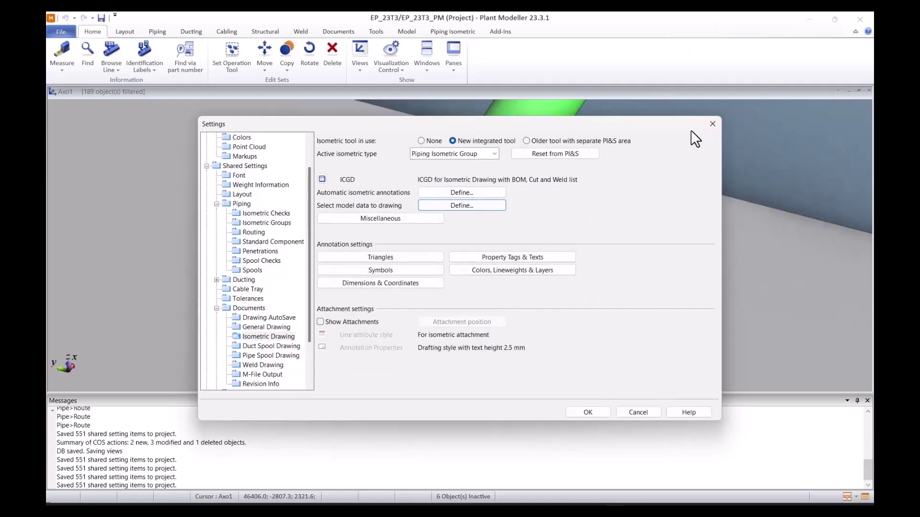
click(709, 126)
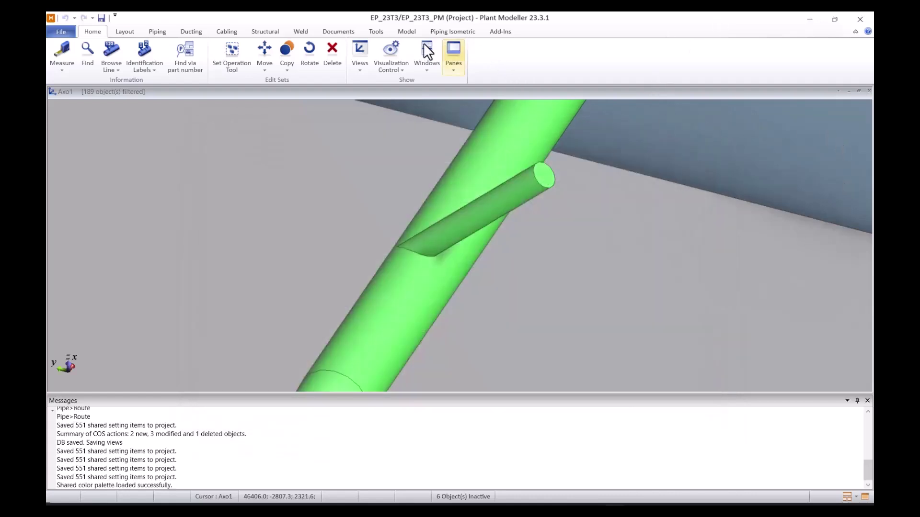
click(450, 30)
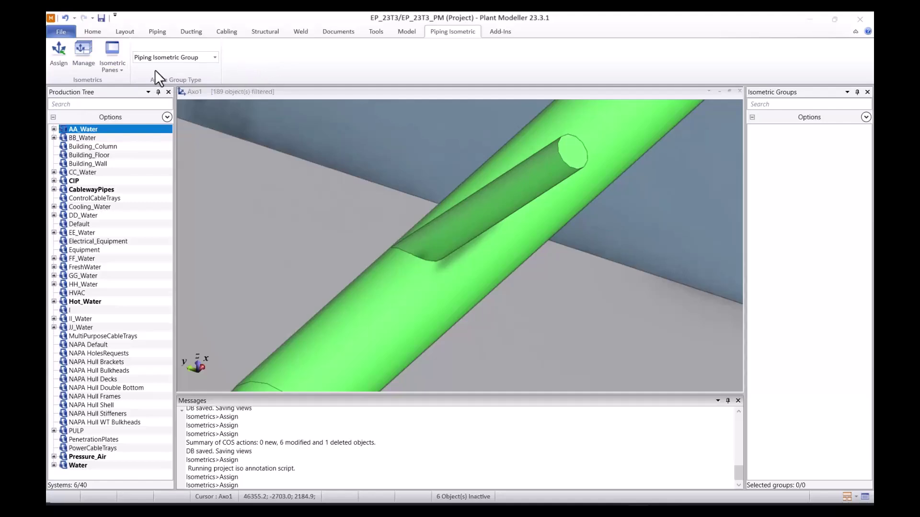
Step: Hide and show again first the Production Tree pane, then the Isometric Groups pane
click(114, 67)
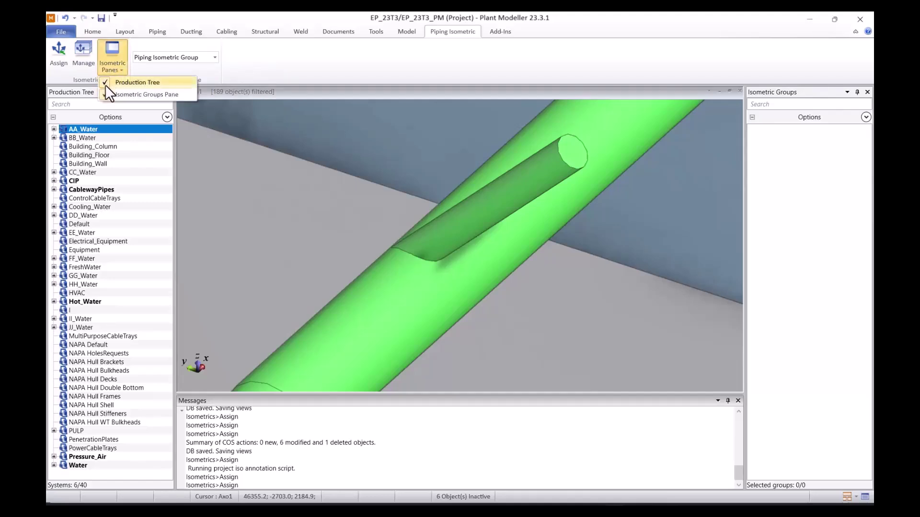
click(104, 84)
click(108, 65)
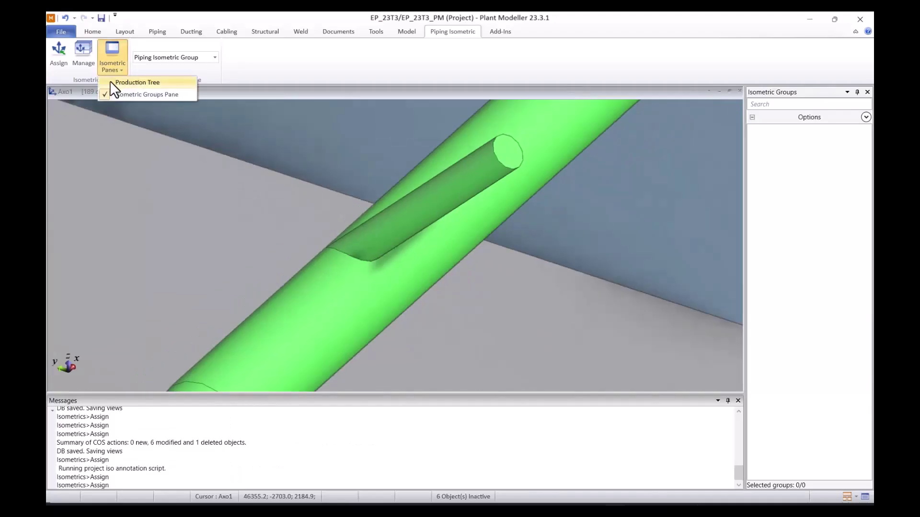
click(113, 82)
click(114, 64)
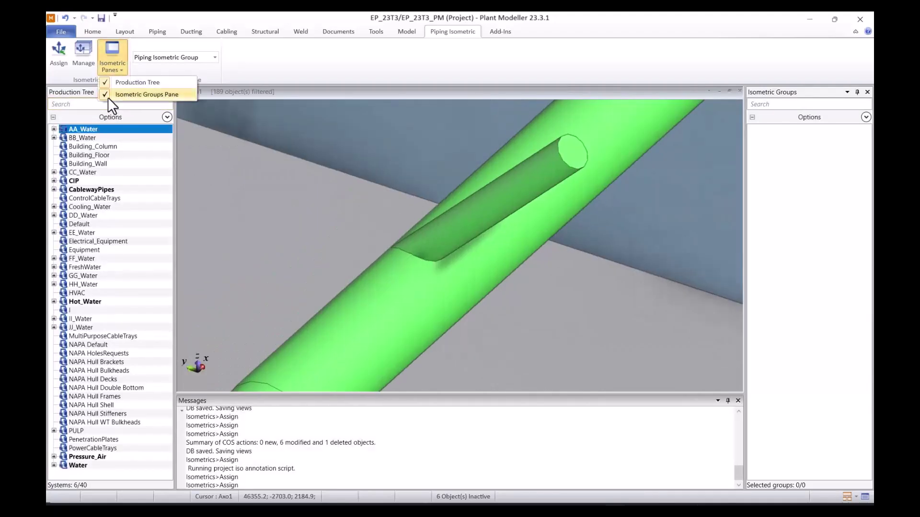
click(105, 92)
click(107, 69)
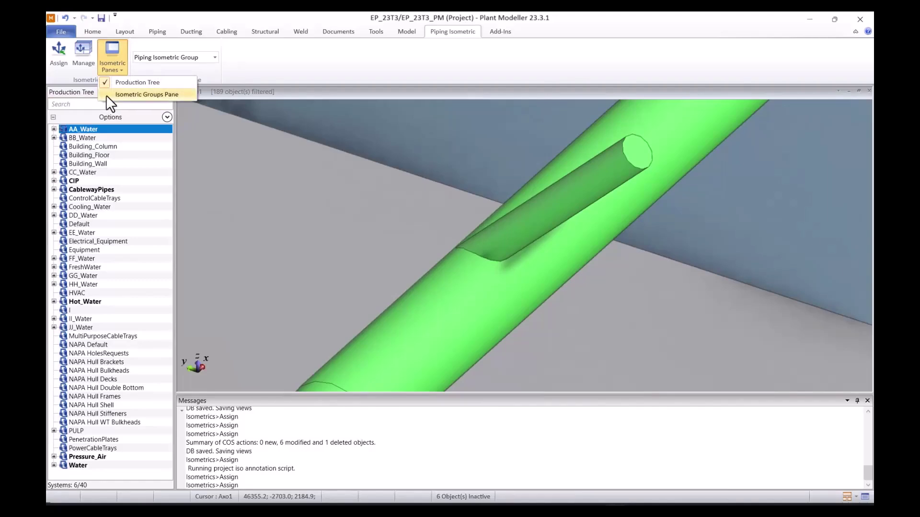
click(106, 94)
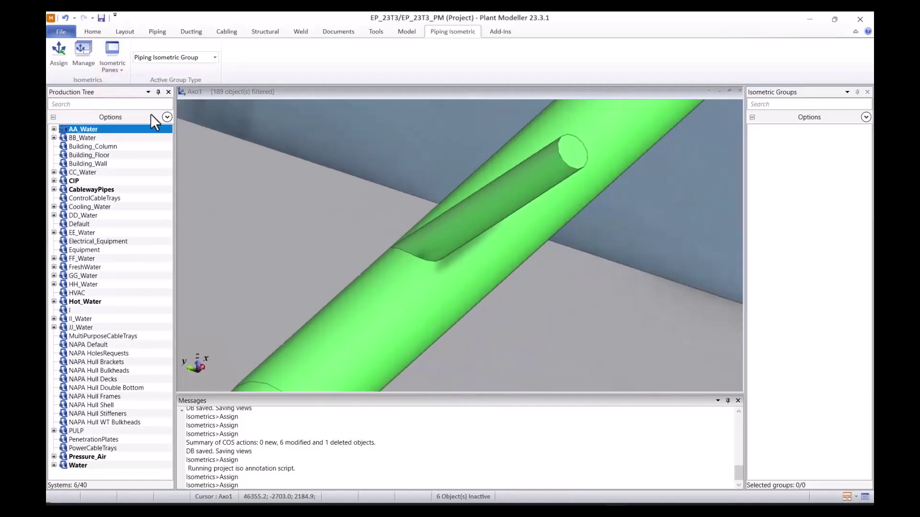
Step: Check the available active group types, keeping Piping Isometric Group
click(206, 58)
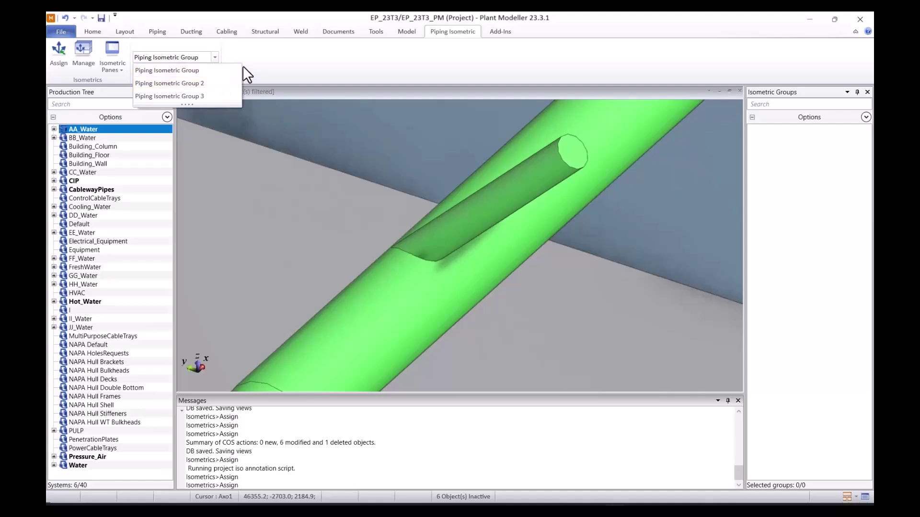
click(301, 63)
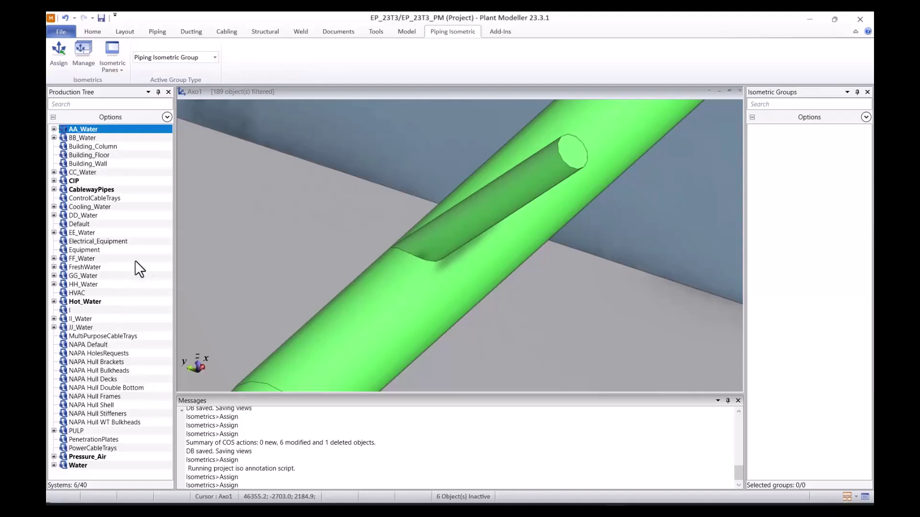
Step: Expand the AA_Water system in the production tree and highlight line AA_Water-01 in the model
click(94, 188)
click(92, 172)
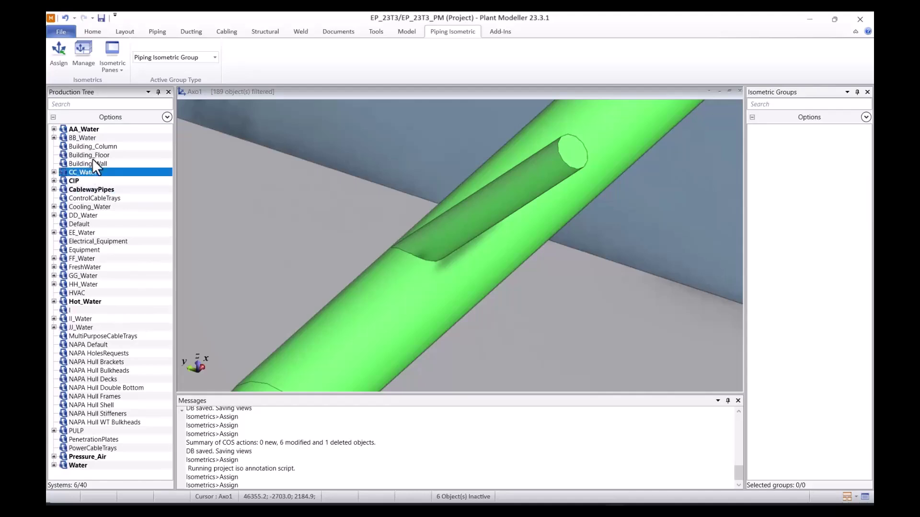
click(91, 130)
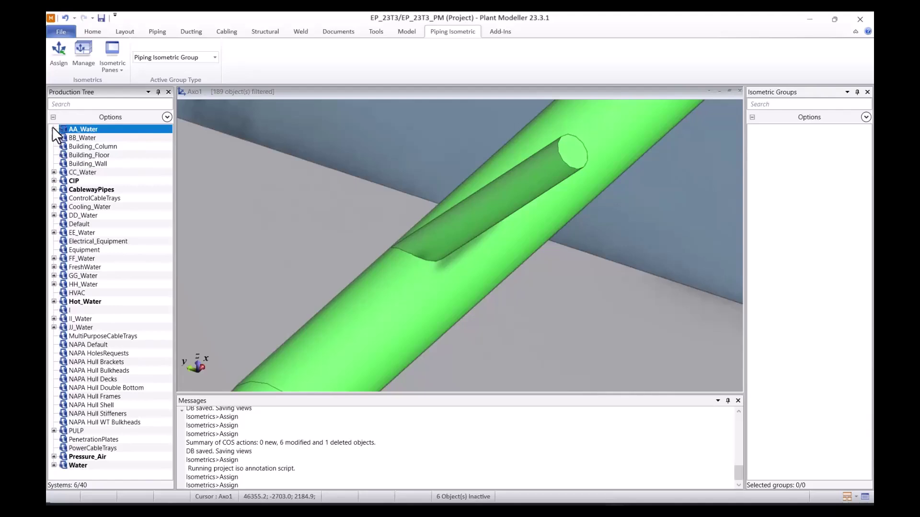
click(53, 128)
click(112, 139)
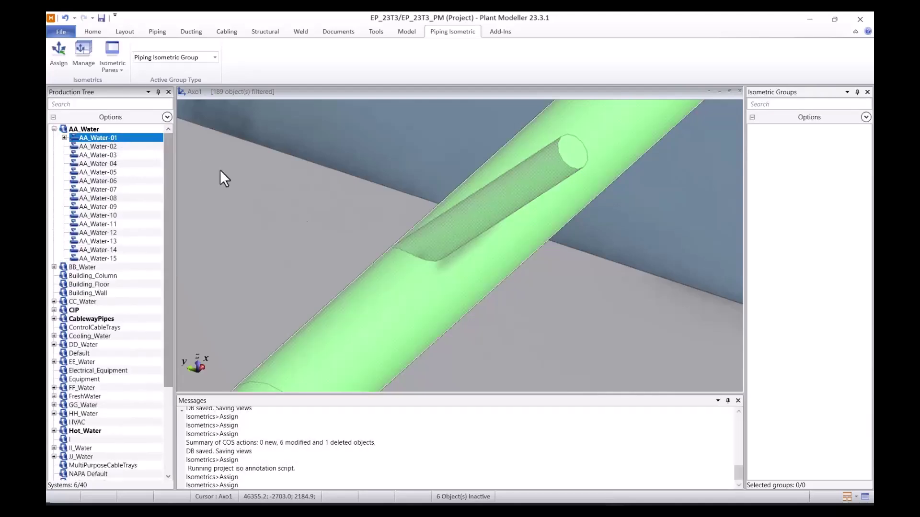
scroll(450, 244, down, 10)
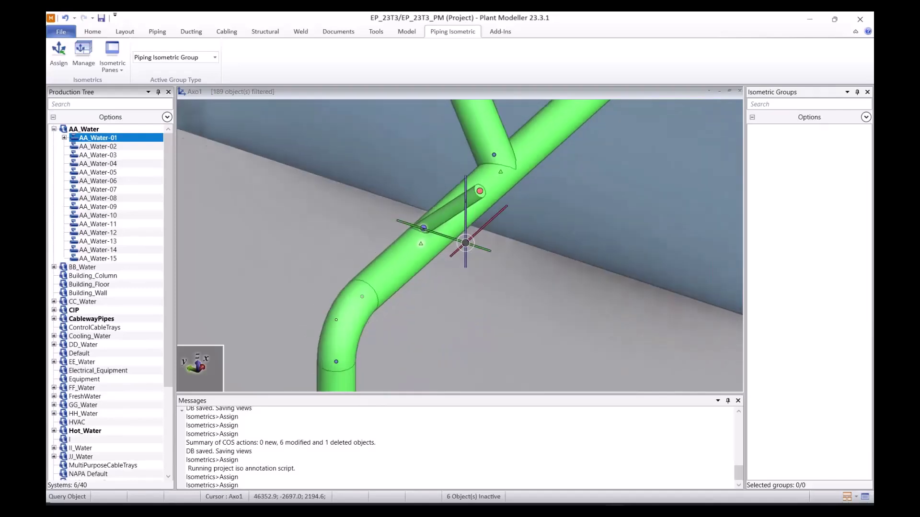
scroll(460, 247, down, 5)
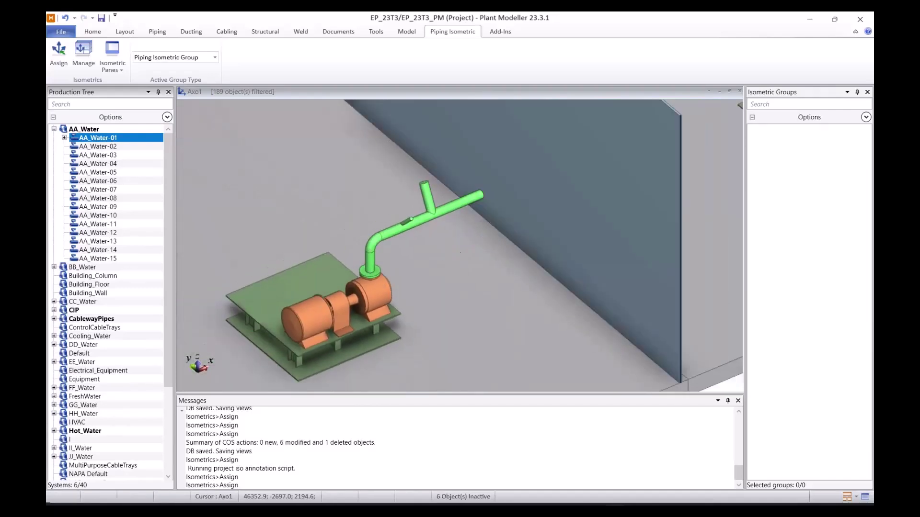
click(120, 189)
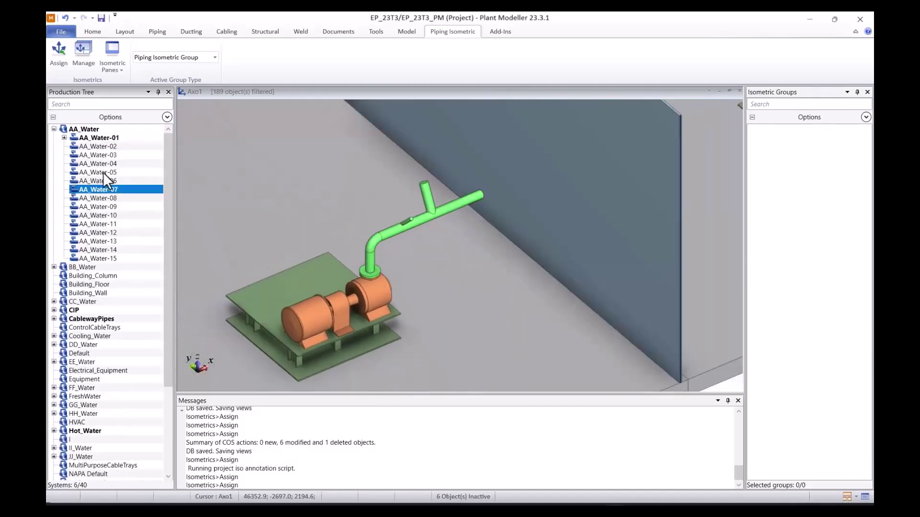
click(109, 138)
Step: Highlight the Pressure_Air system and then the Water system in the overall plant model
scroll(462, 254, down, 1)
scroll(465, 247, down, 10)
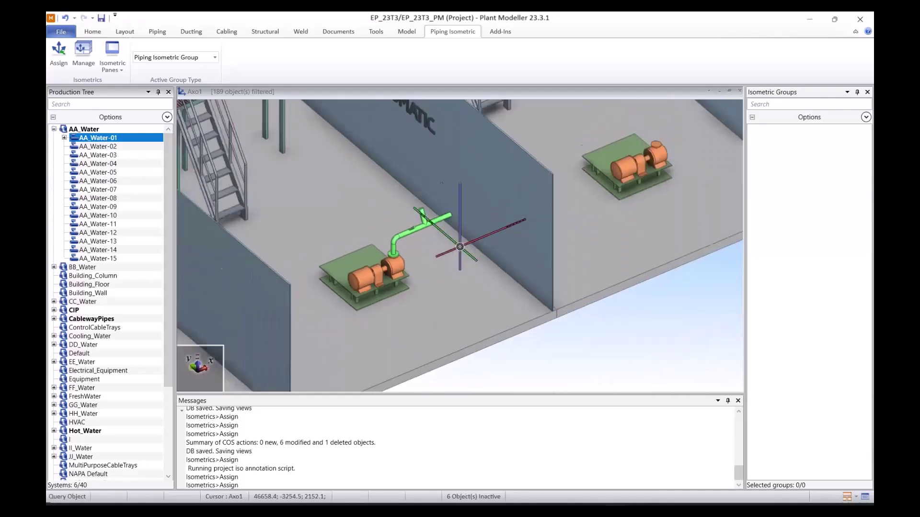
scroll(423, 252, down, 2)
scroll(479, 242, up, 8)
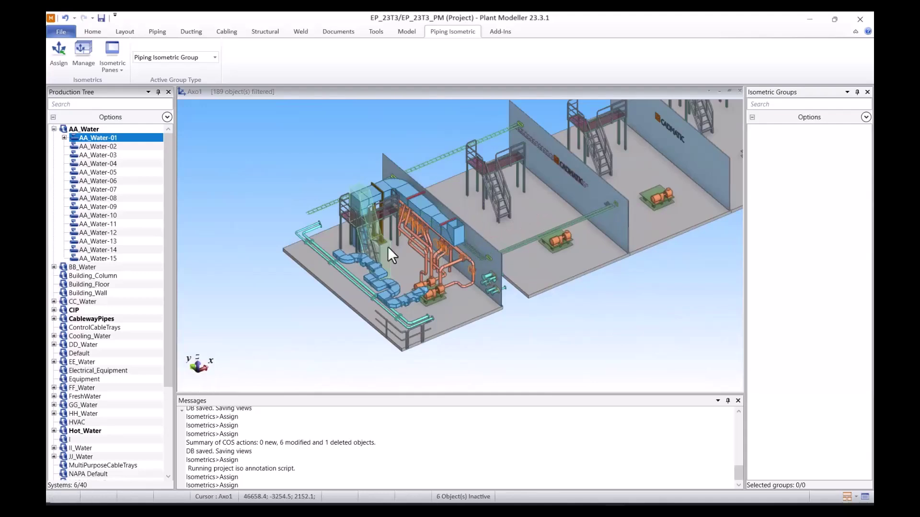
scroll(84, 460, down, 5)
click(98, 458)
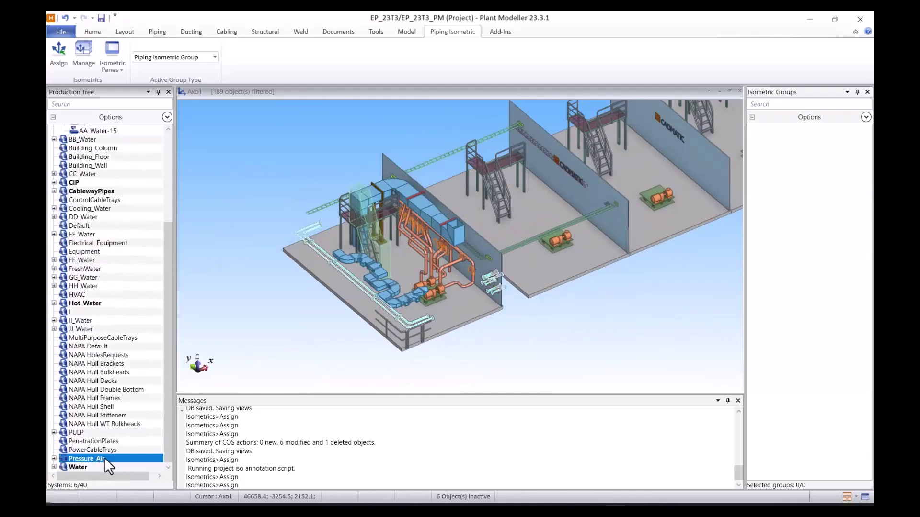
click(92, 467)
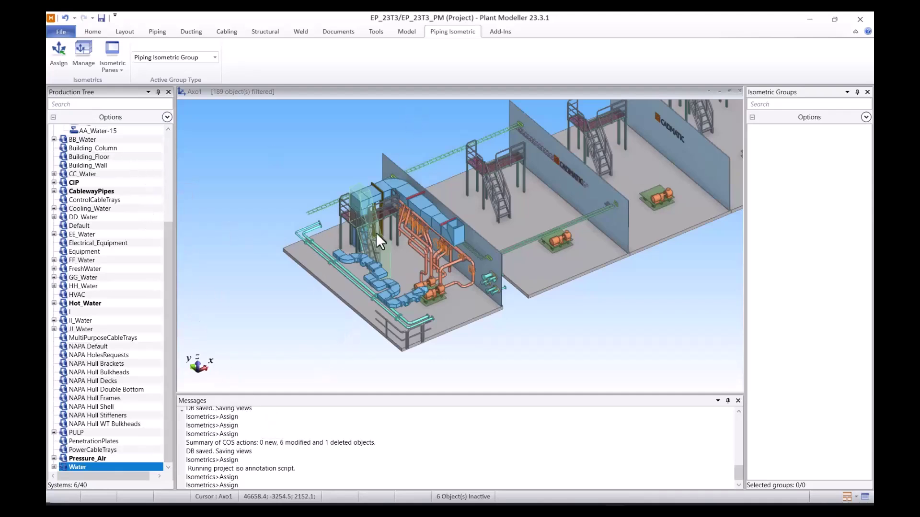
Step: Return to the green pipeline on the pump and highlight it through the AA_Water system in the production tree
key(q)
scroll(469, 248, down, 3)
middle_drag(694, 206, 479, 209)
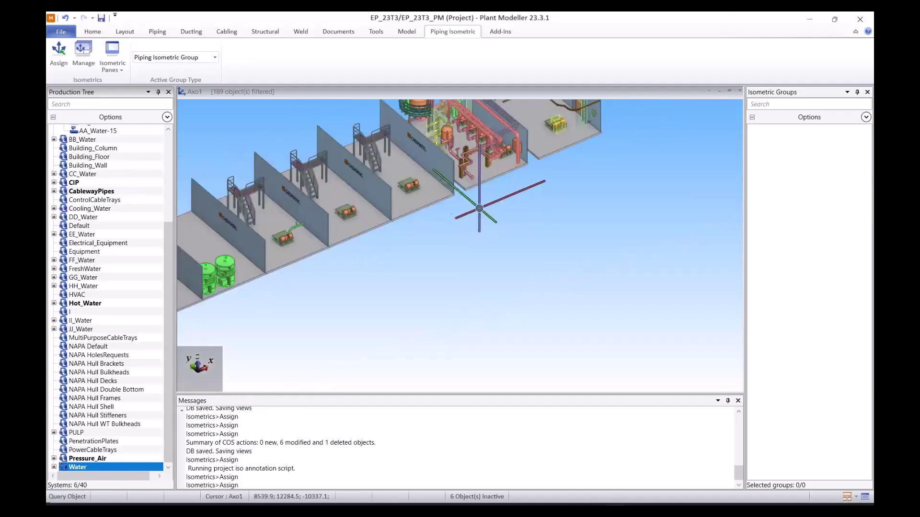
middle_click(352, 182)
middle_click(368, 328)
scroll(460, 247, up, 5)
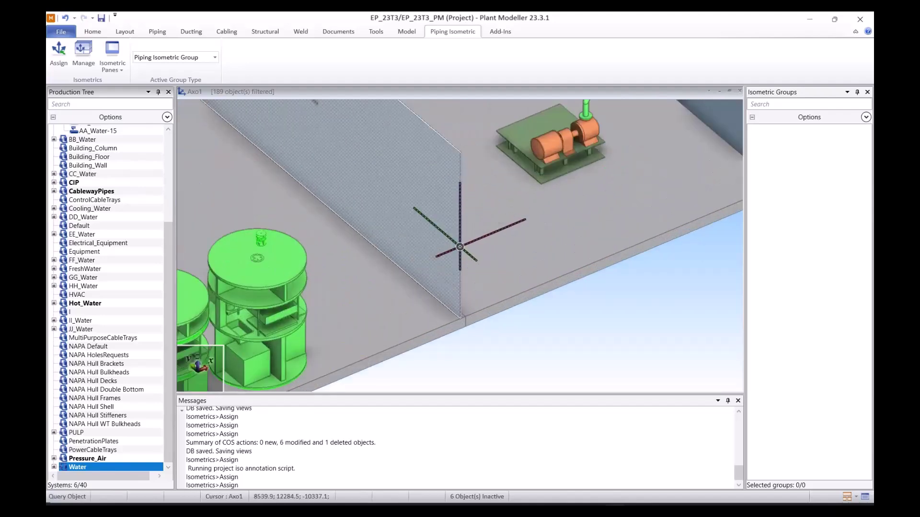
middle_click(616, 143)
scroll(460, 247, up, 1)
middle_click(490, 129)
scroll(460, 247, up, 1)
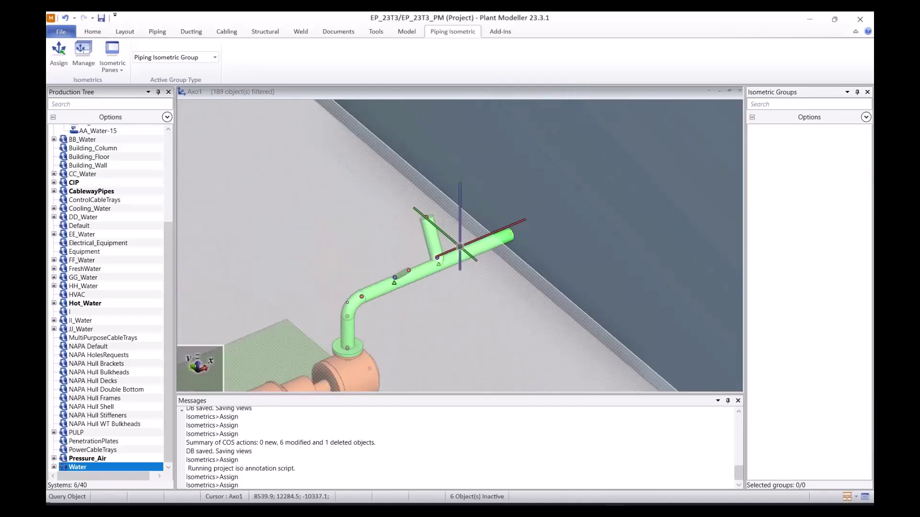
key(Escape)
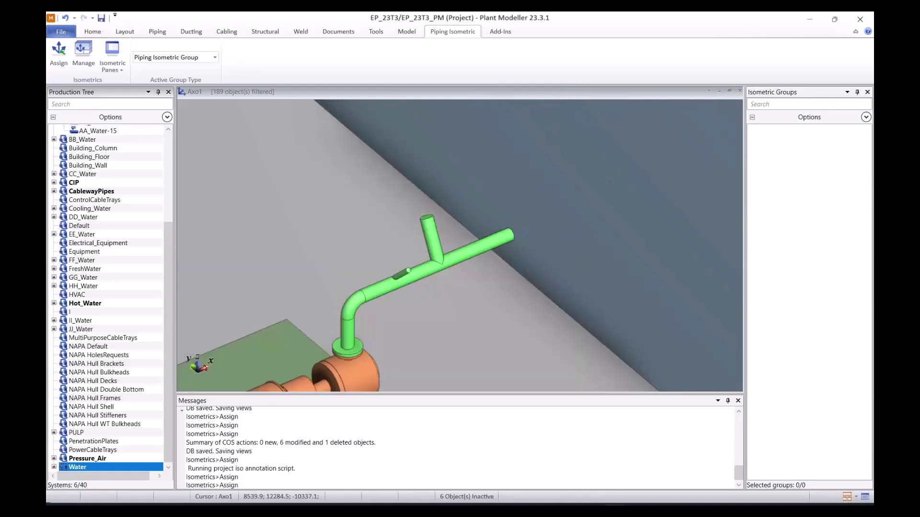
scroll(170, 229, up, 5)
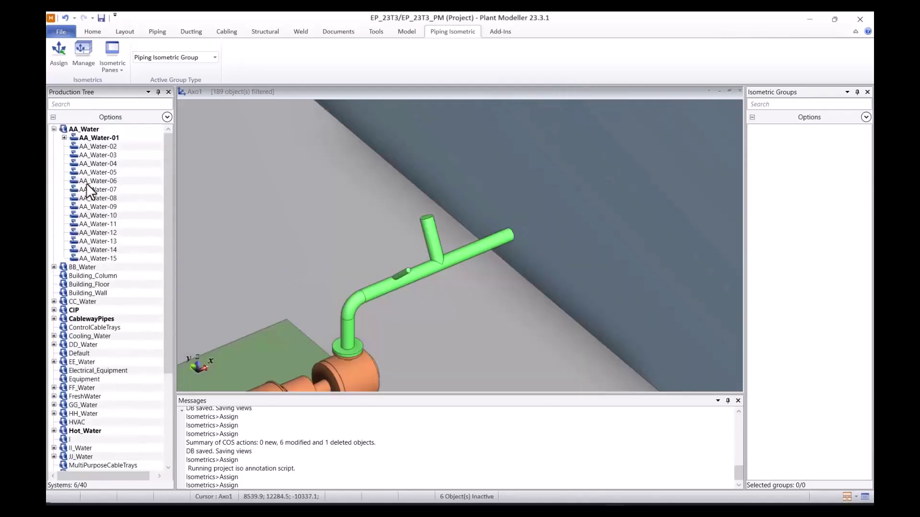
click(90, 126)
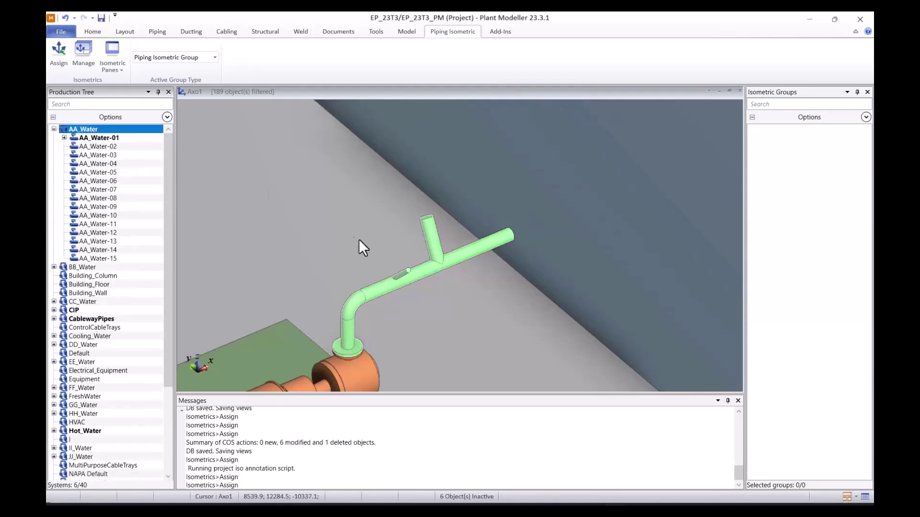
middle_click(462, 248)
scroll(460, 247, up, 2)
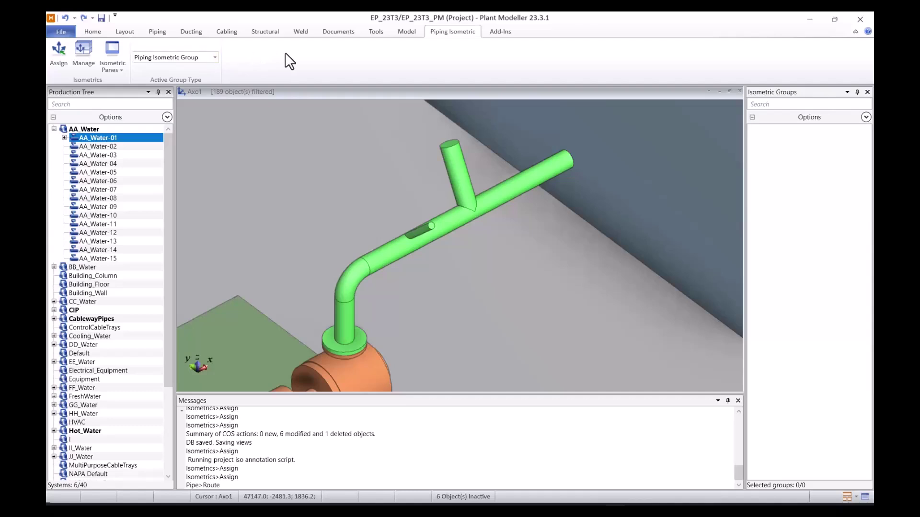
Step: Route the AA_Water-01 main pipe straight on from its open end toward the wall, ending at about X 48166
click(157, 38)
click(52, 52)
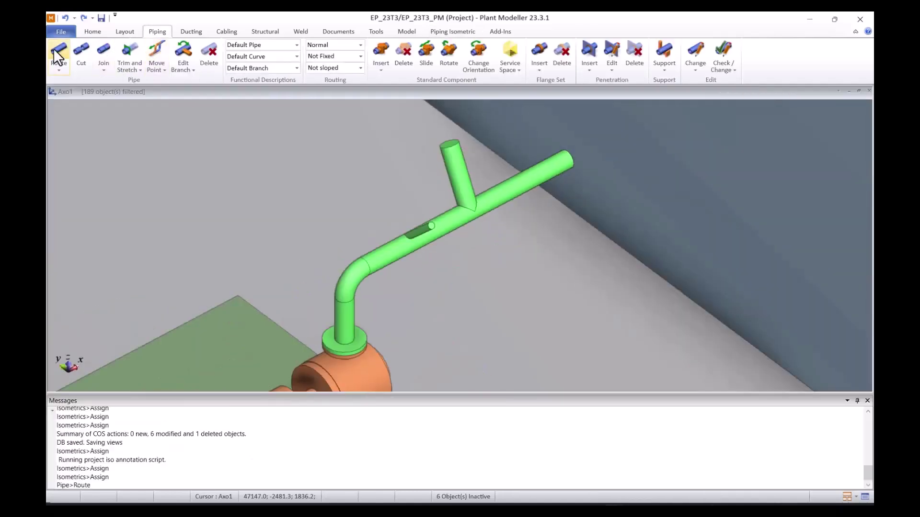
scroll(592, 146, up, 2)
middle_drag(460, 246, 408, 267)
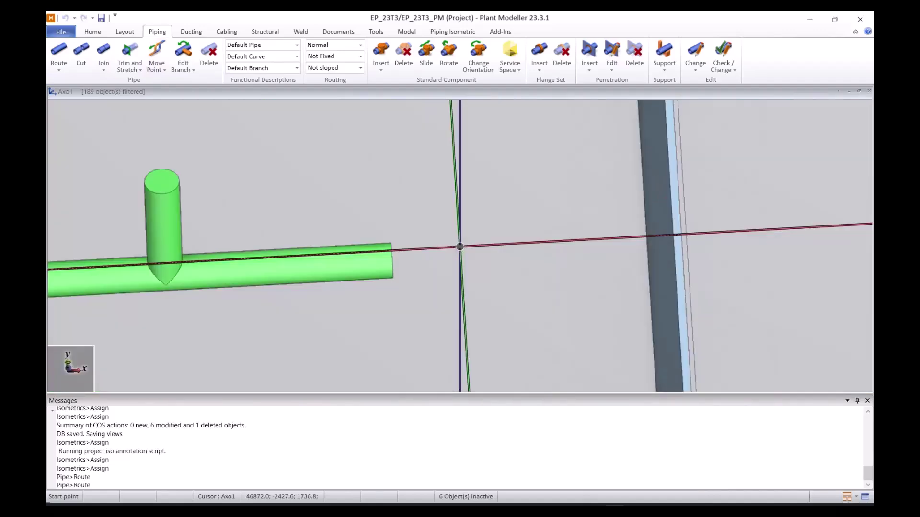
scroll(382, 258, up, 2)
key(e)
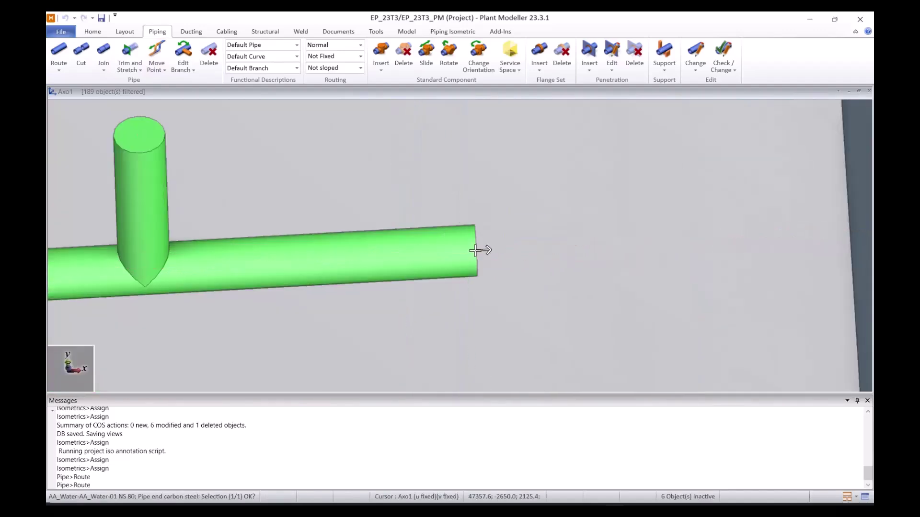
click(476, 250)
scroll(541, 227, down, 1)
click(459, 247)
key(Return)
scroll(349, 239, down, 2)
middle_drag(264, 289, 472, 243)
scroll(460, 246, up, 1)
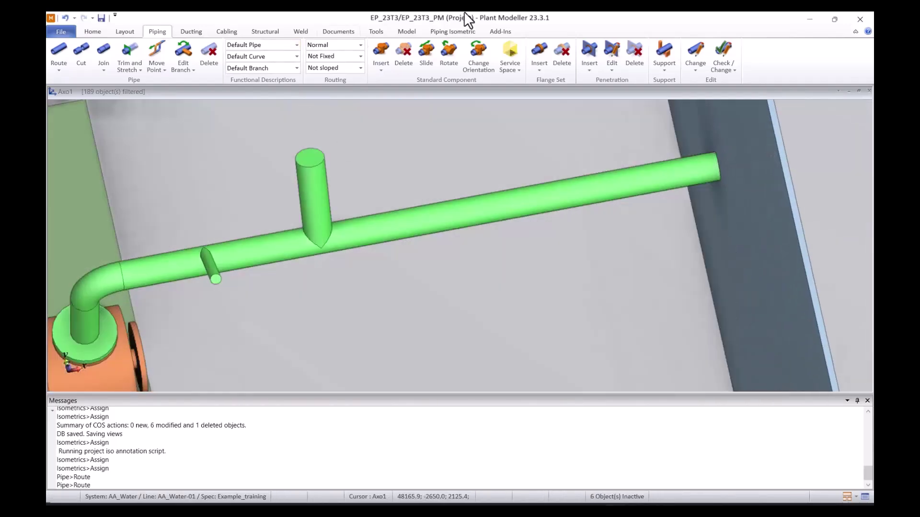
Step: Preview line AA_Water-01 from the production tree to see which objects belong to isometric groups, and close the preview
click(464, 30)
click(99, 138)
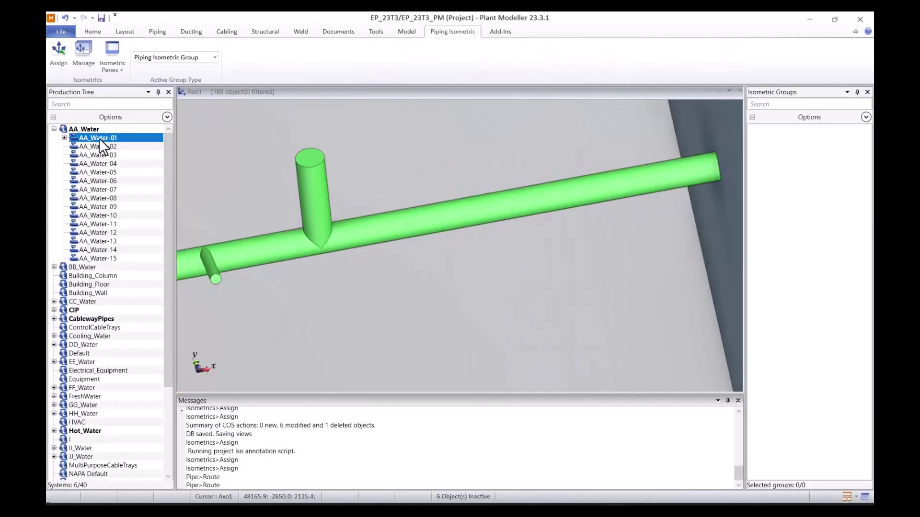
right_click(101, 136)
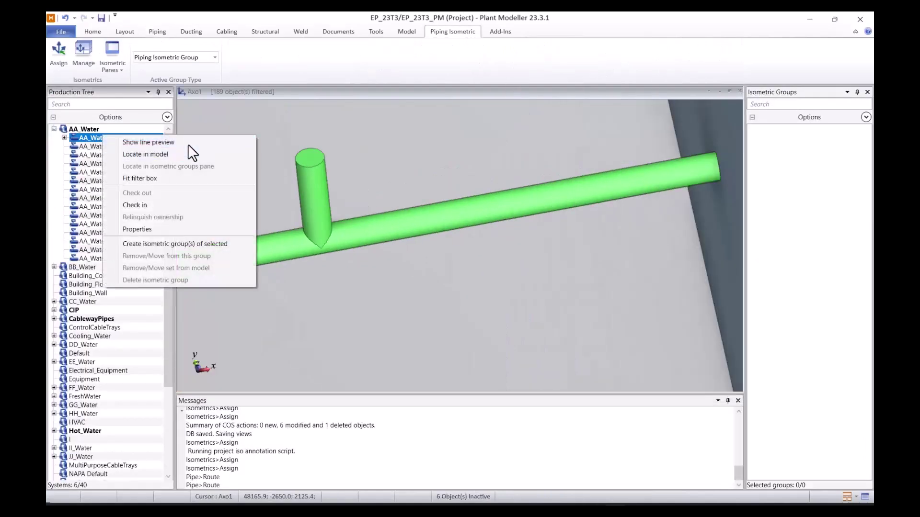
click(189, 141)
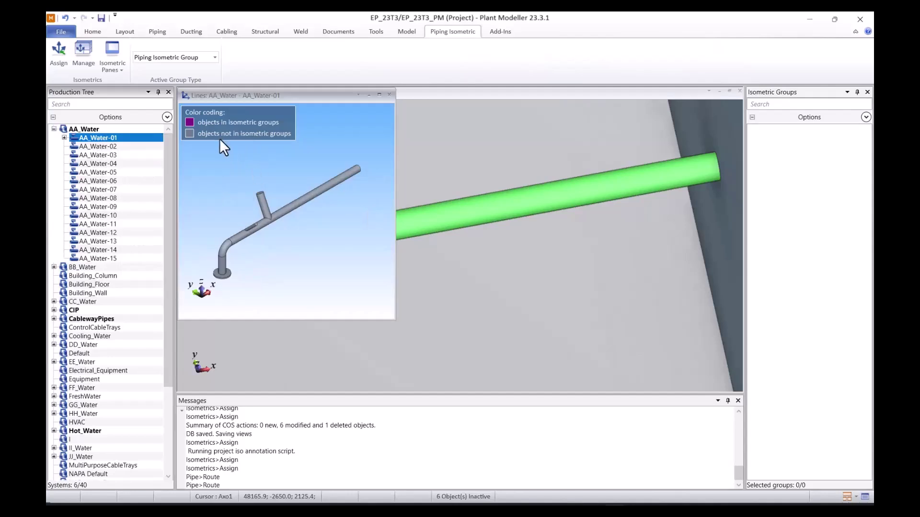
click(389, 95)
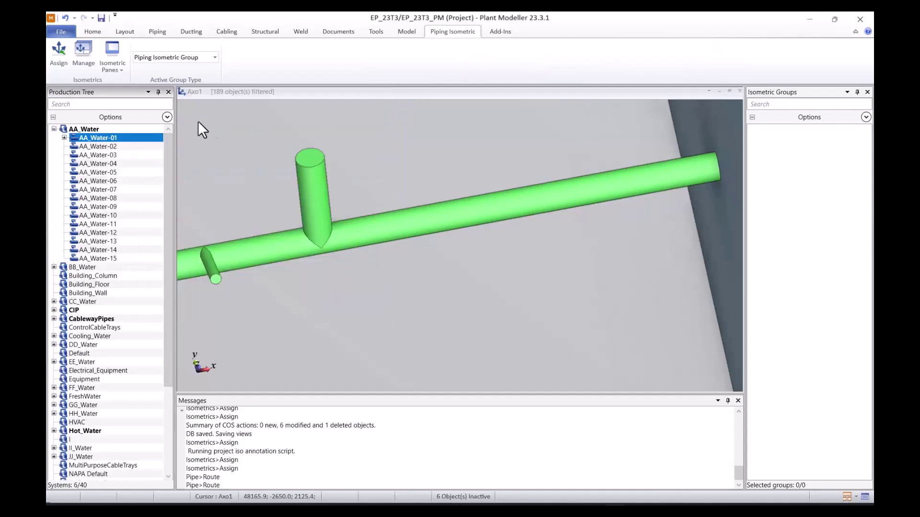
Step: Show the properties of pipeline AA_Water-01 and close them
right_click(110, 135)
click(156, 235)
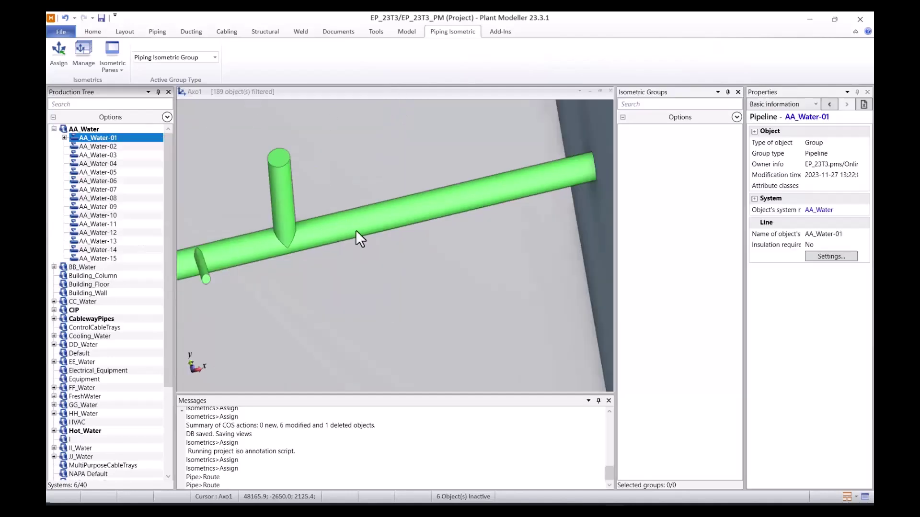
click(867, 92)
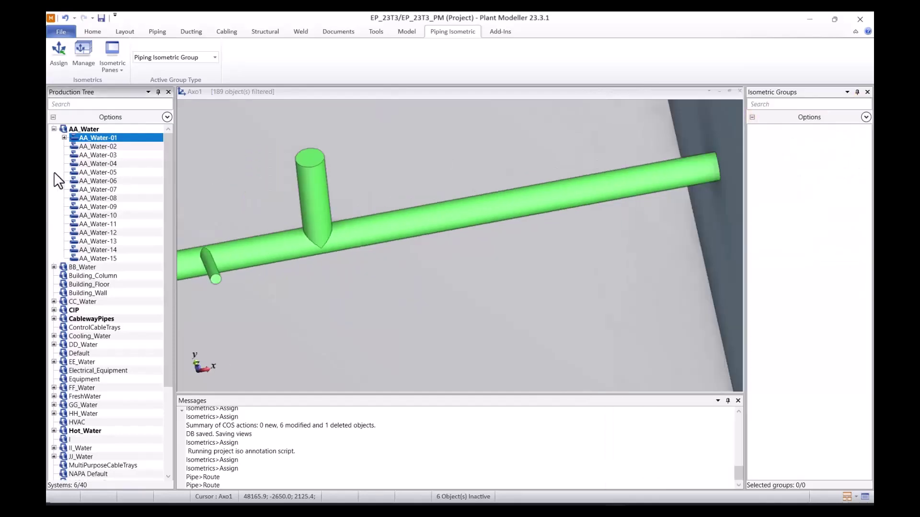
Step: Start an isometric group for pipeline AA_Water-01 and select the line's entry in its production check results
right_click(126, 136)
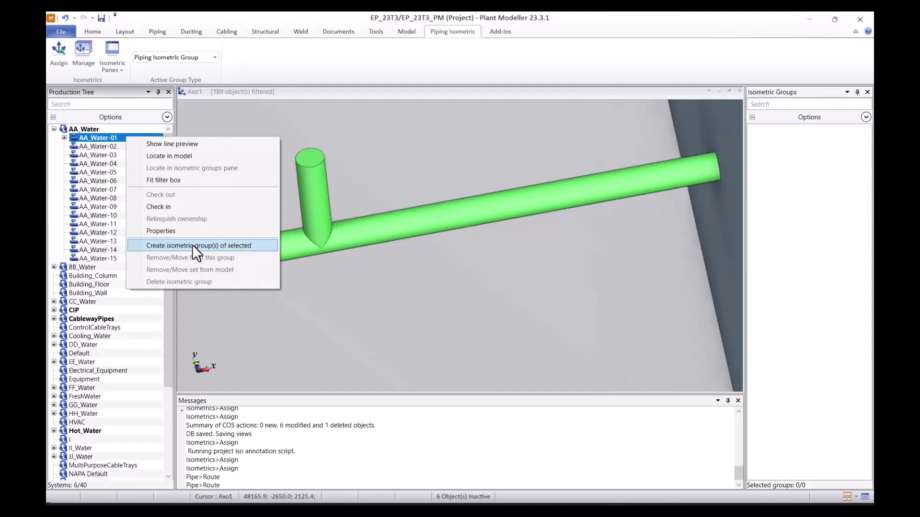
click(192, 246)
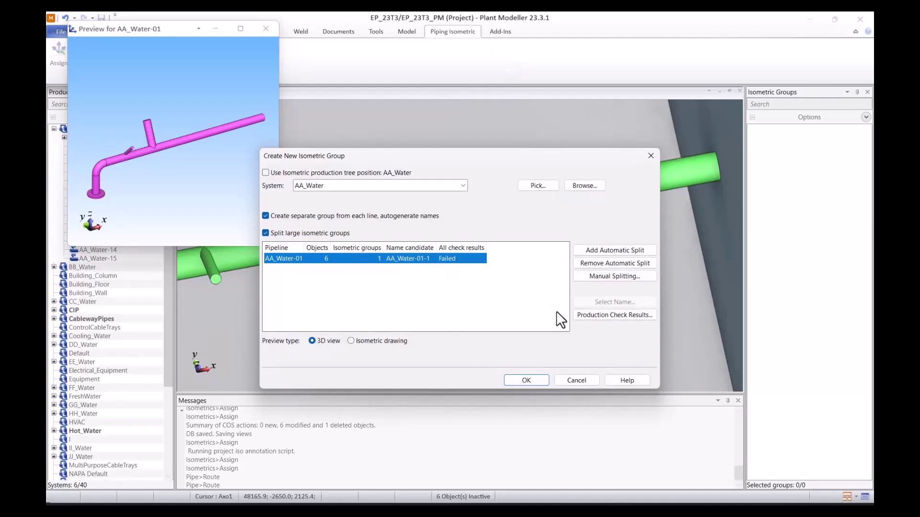
click(609, 316)
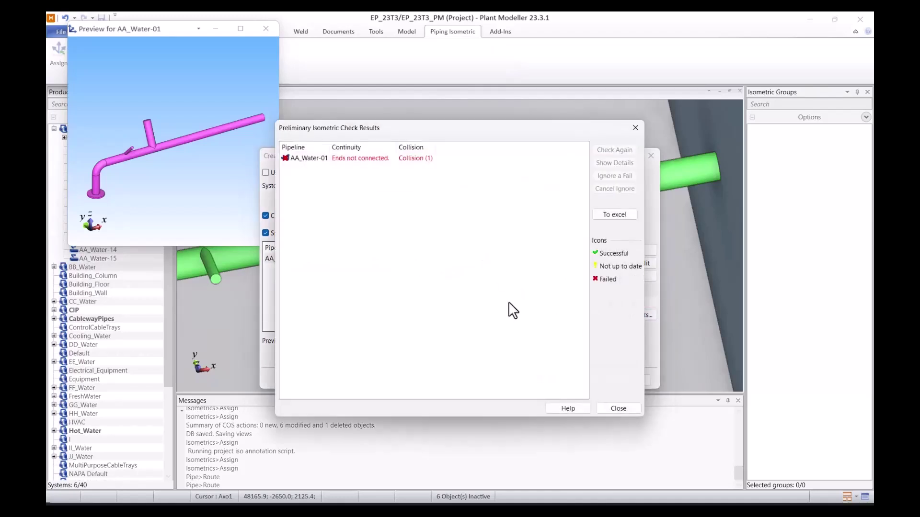
click(412, 157)
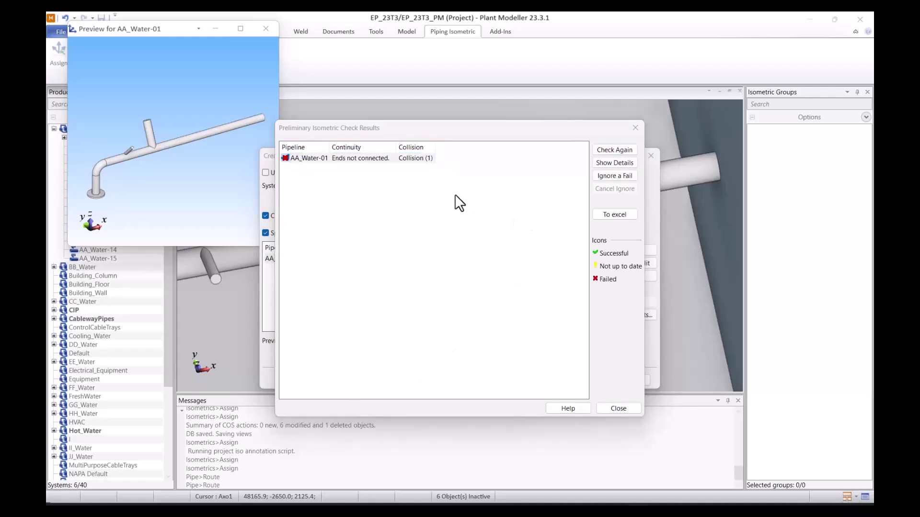
click(415, 159)
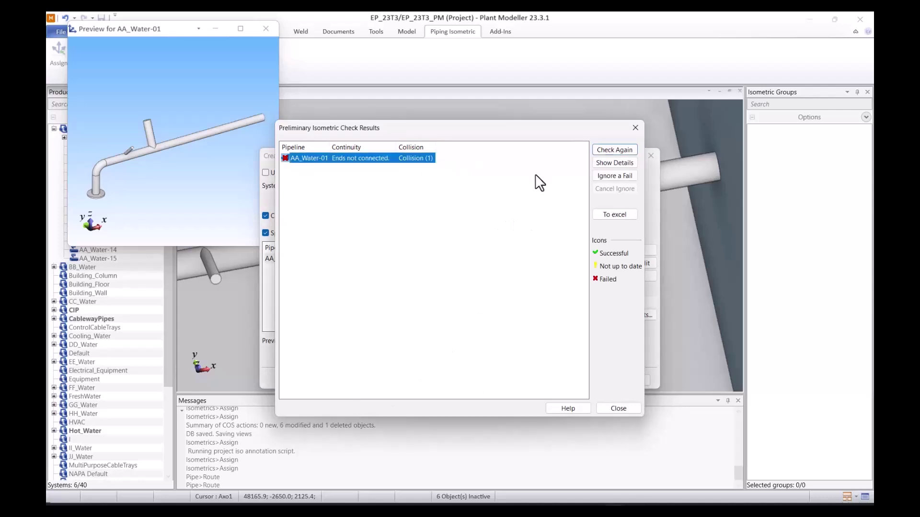
Step: Review the Collision check details of AA_Water-01 in the collision browser, and cancel the group creation
click(616, 173)
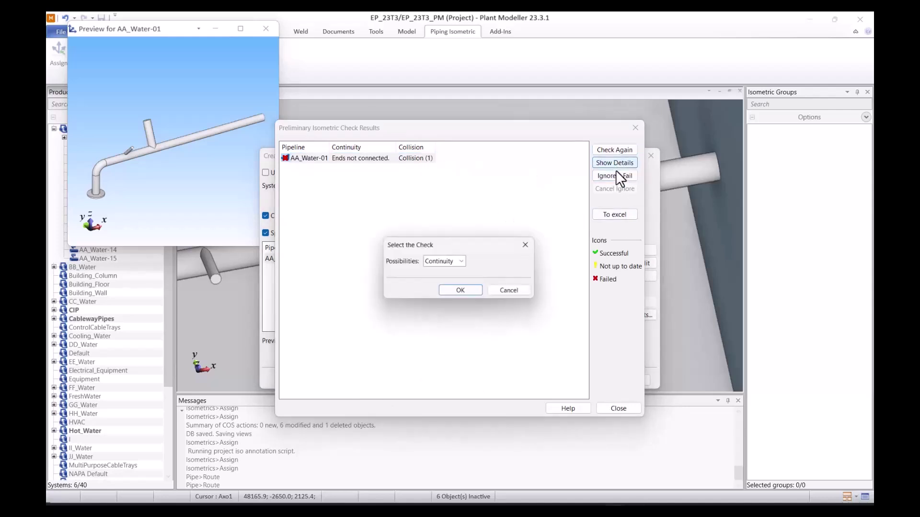
click(455, 261)
click(455, 261)
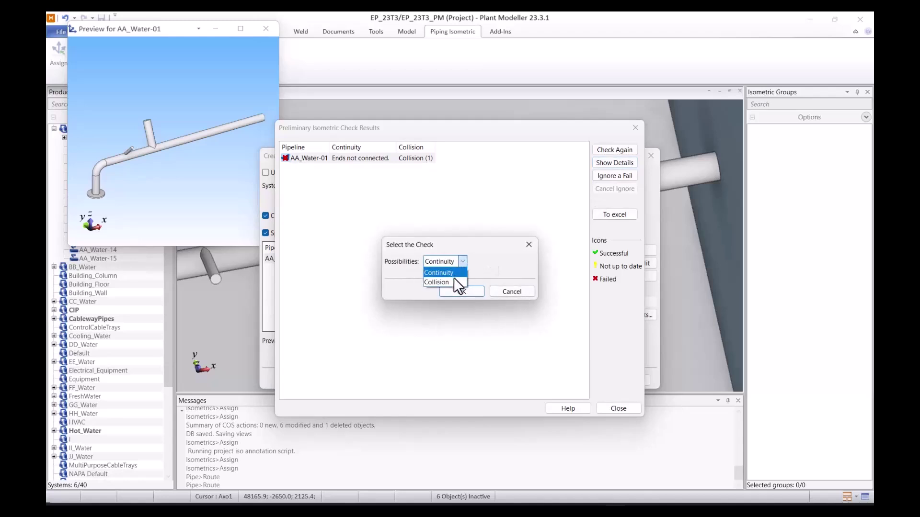
click(470, 291)
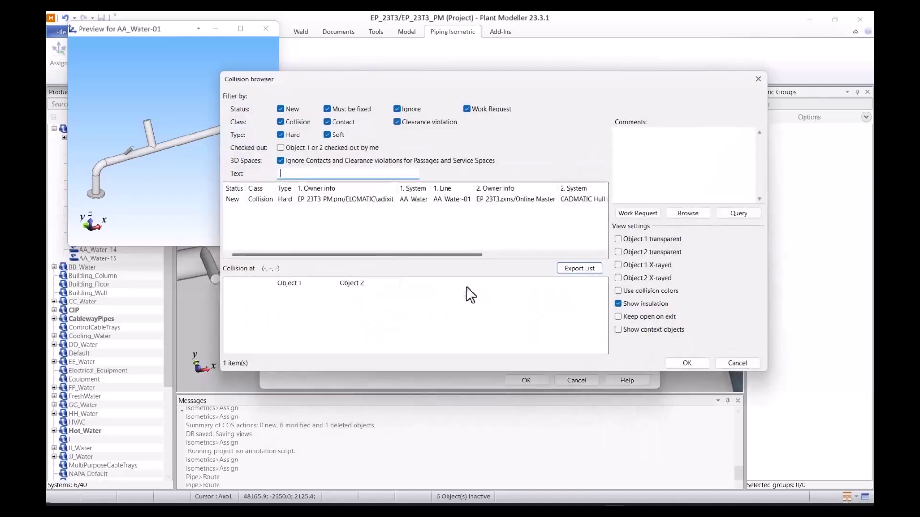
click(459, 198)
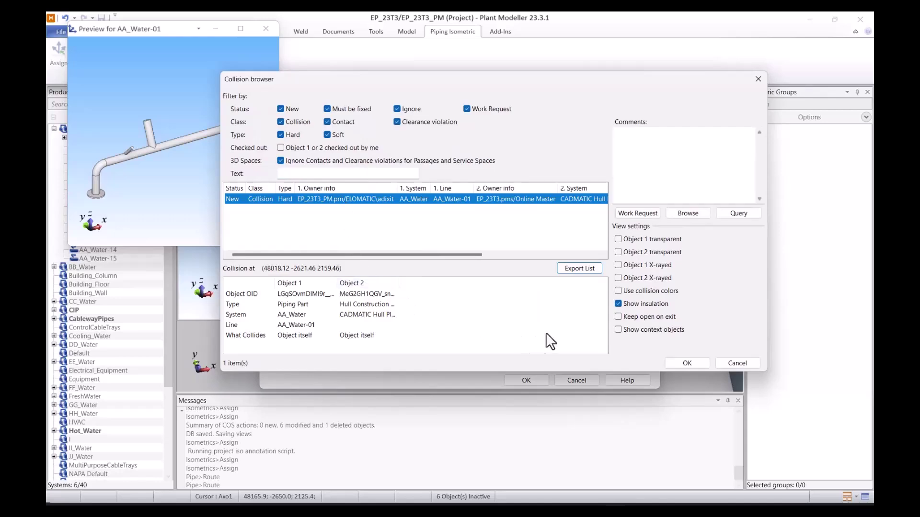
mouse_move(420, 79)
mouse_down()
mouse_move(641, 43)
mouse_move(423, 70)
mouse_up()
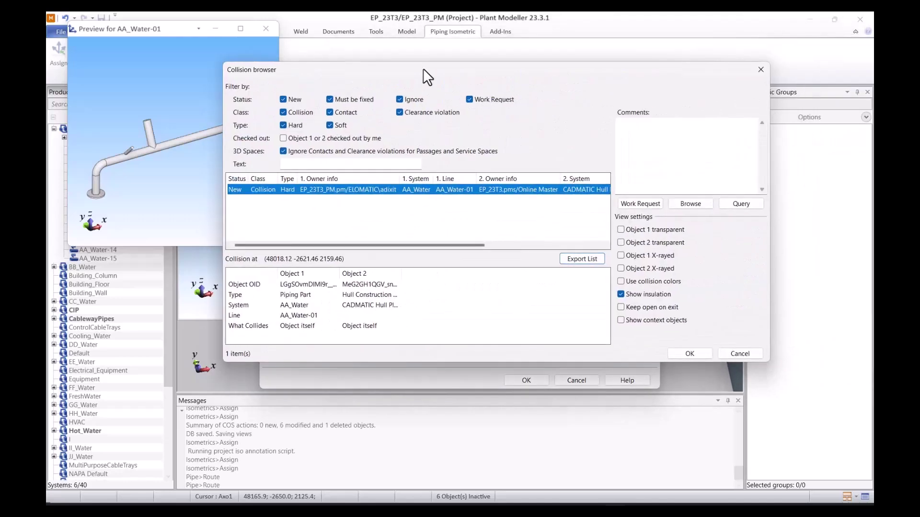
click(688, 354)
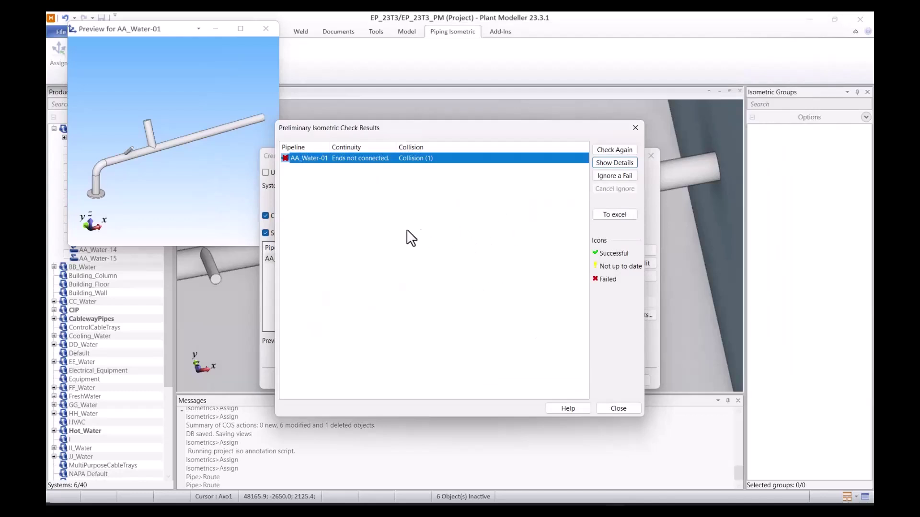
click(625, 407)
click(577, 379)
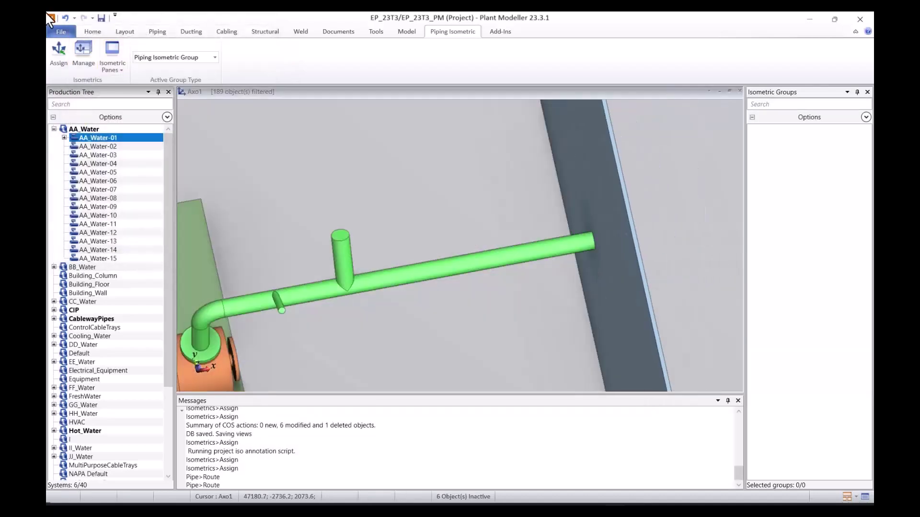
Step: Cut the AA_Water-01 main pipe at two points between the large branch and the wall
click(162, 31)
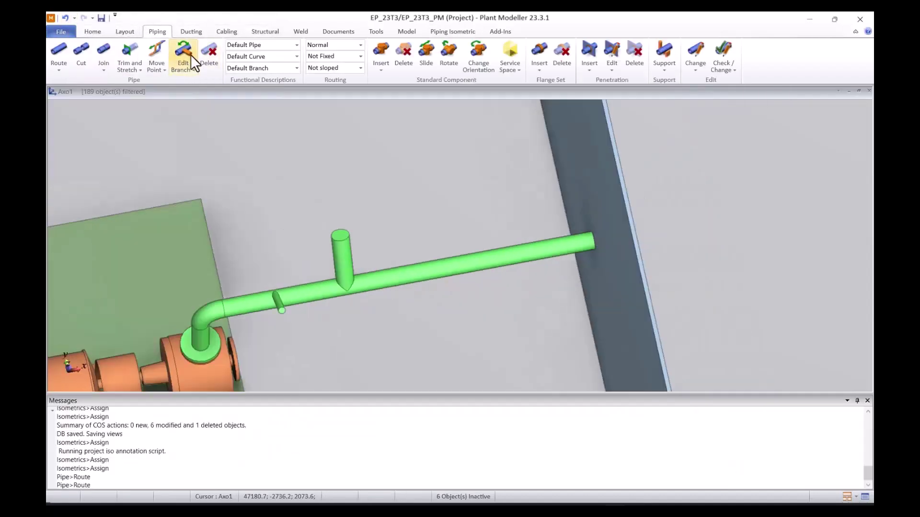
click(88, 53)
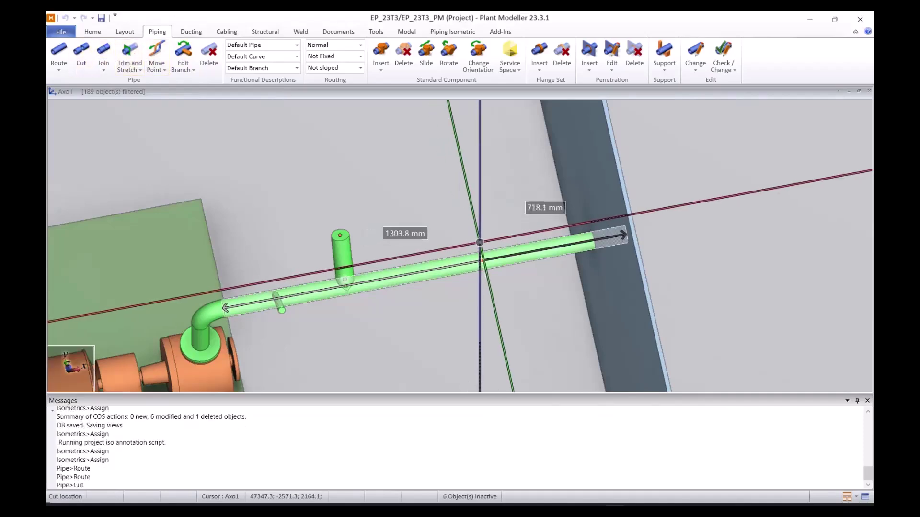
click(470, 265)
click(529, 252)
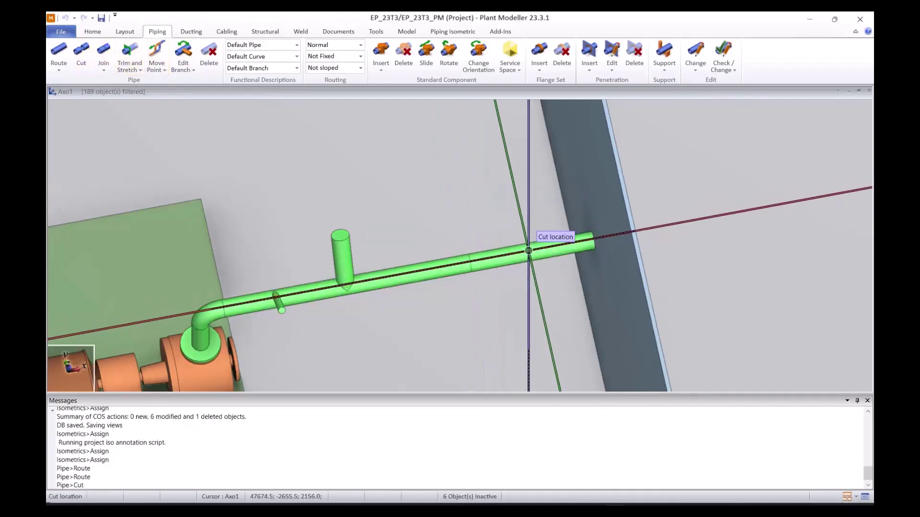
Step: Delete the two cut pipe sections at the wall end of AA_Water-01
click(201, 61)
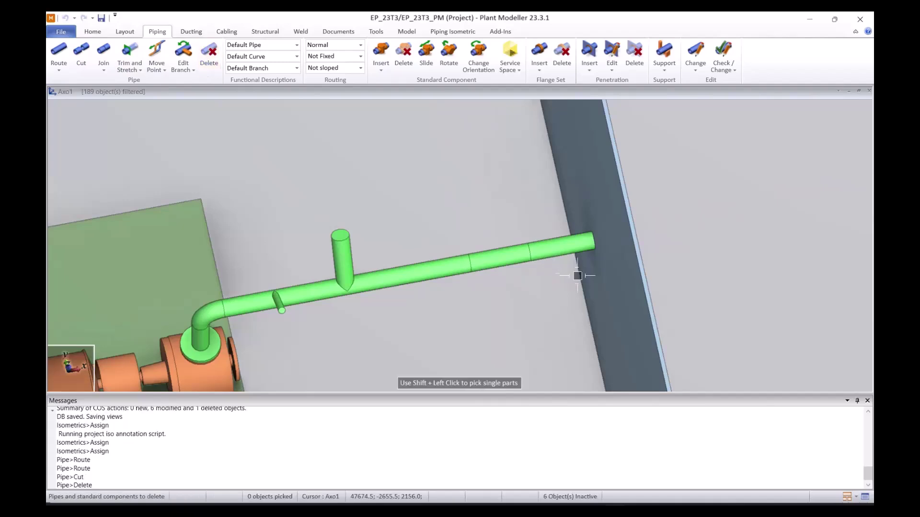
click(554, 246)
click(507, 256)
key(Return)
key(Escape)
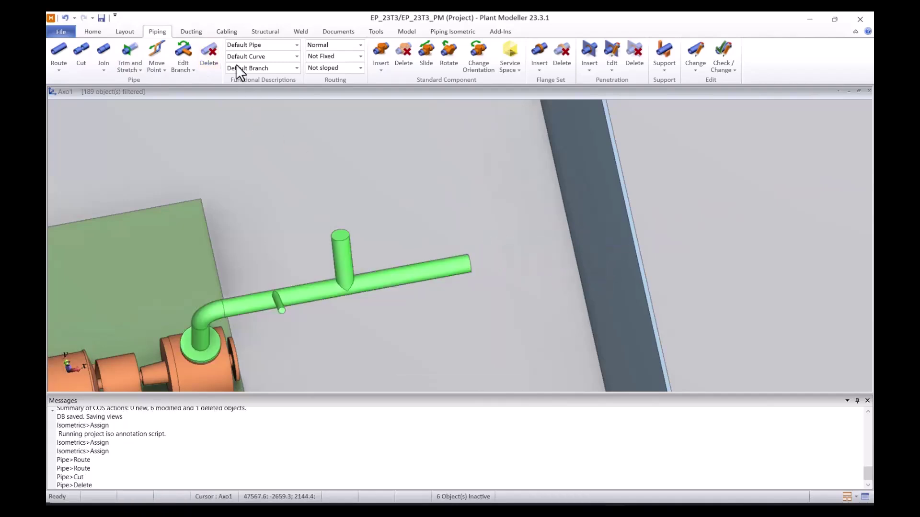
Step: Create a piping isometric group from line AA_Water-01 under system AA_Water, reviewing its production check results before accepting
click(458, 32)
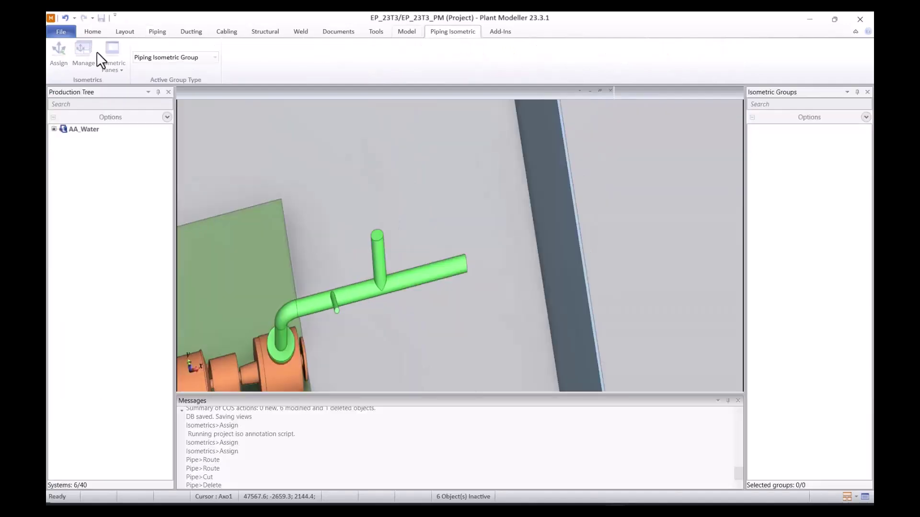
right_click(96, 132)
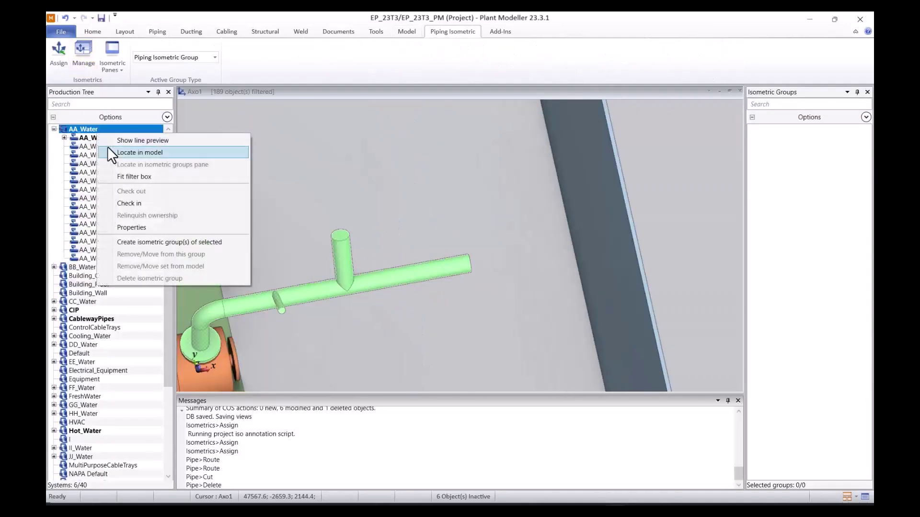
click(82, 136)
right_click(82, 136)
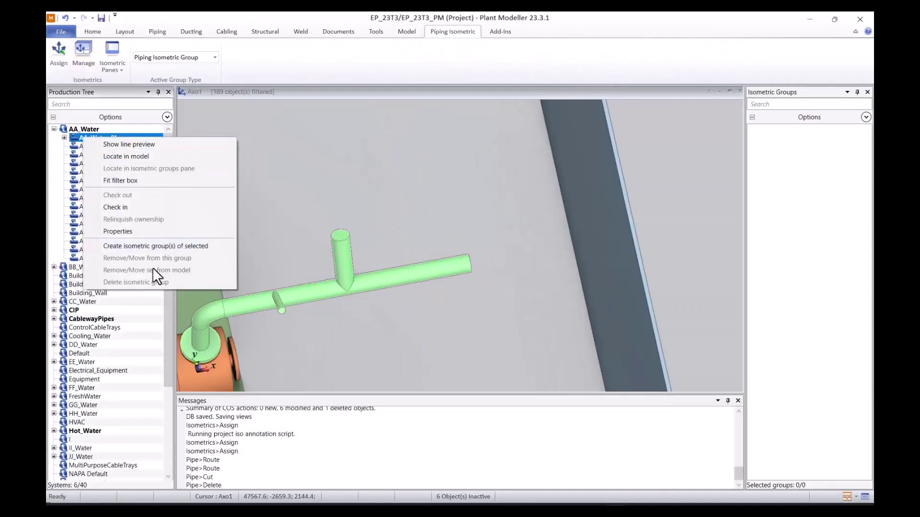
click(177, 245)
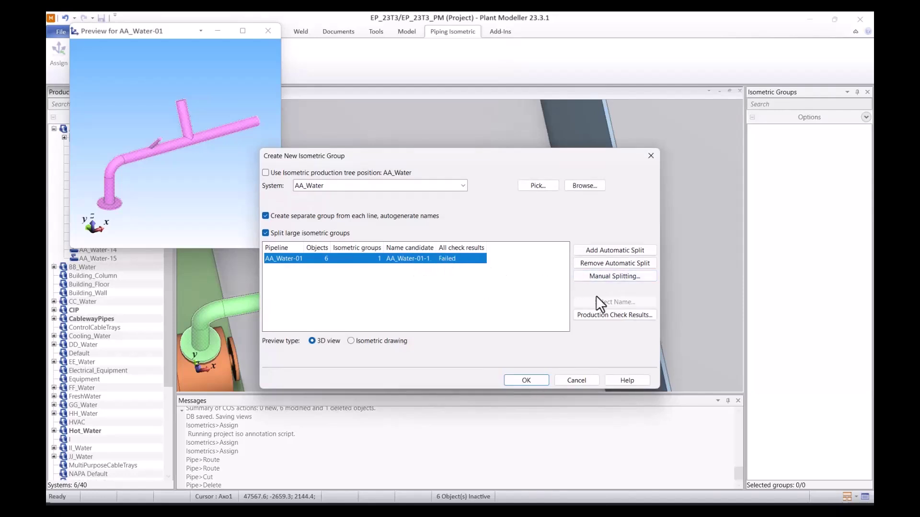
click(602, 315)
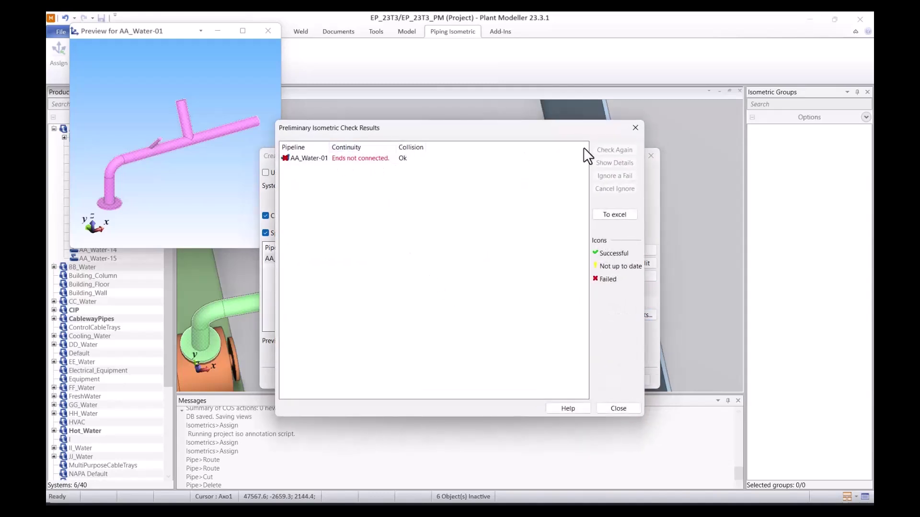
click(634, 127)
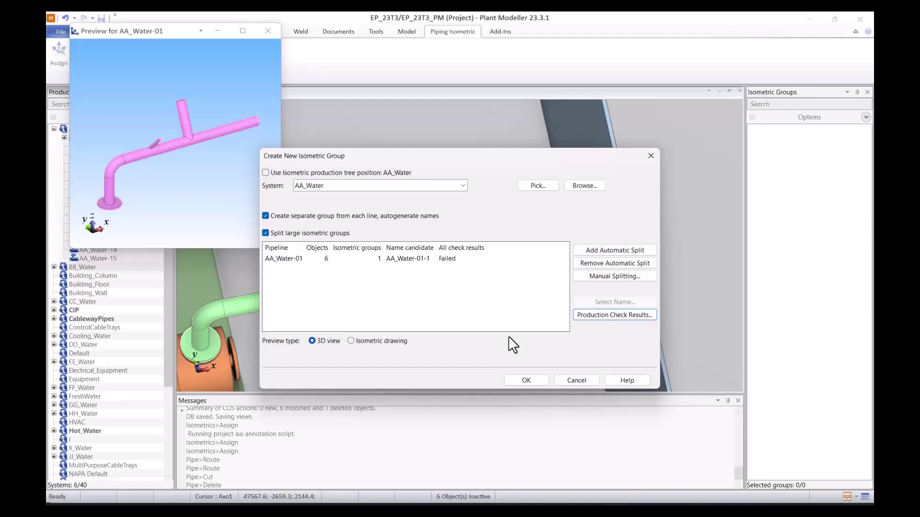
click(439, 262)
click(525, 381)
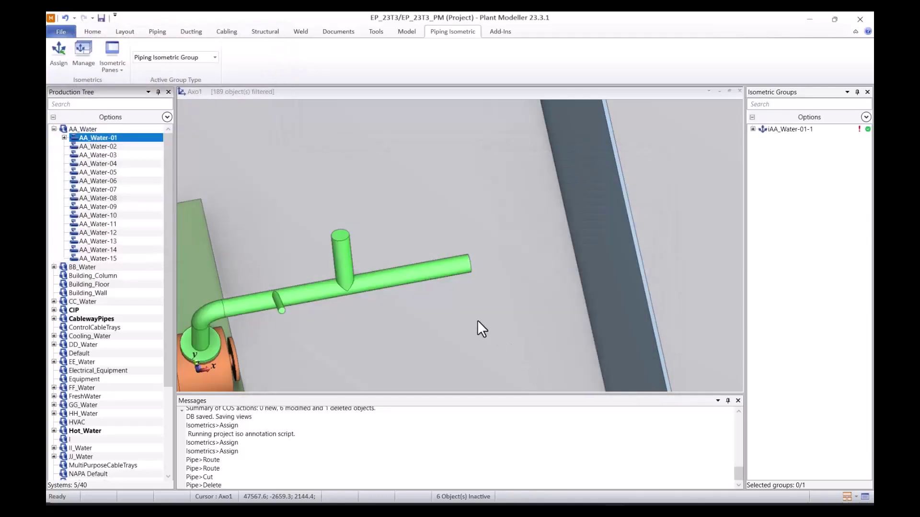
Step: Preview the isometric group iAA_Water-01-1 in 3D and close the preview
click(784, 127)
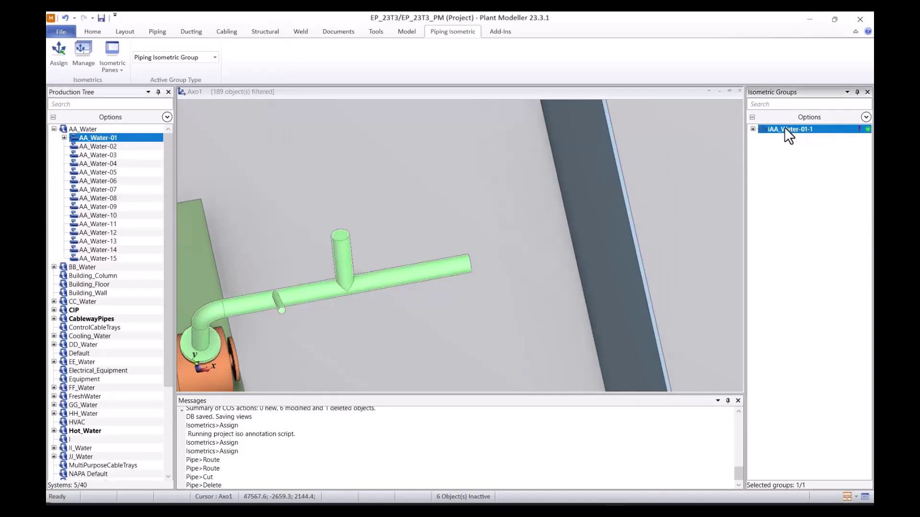
right_click(787, 126)
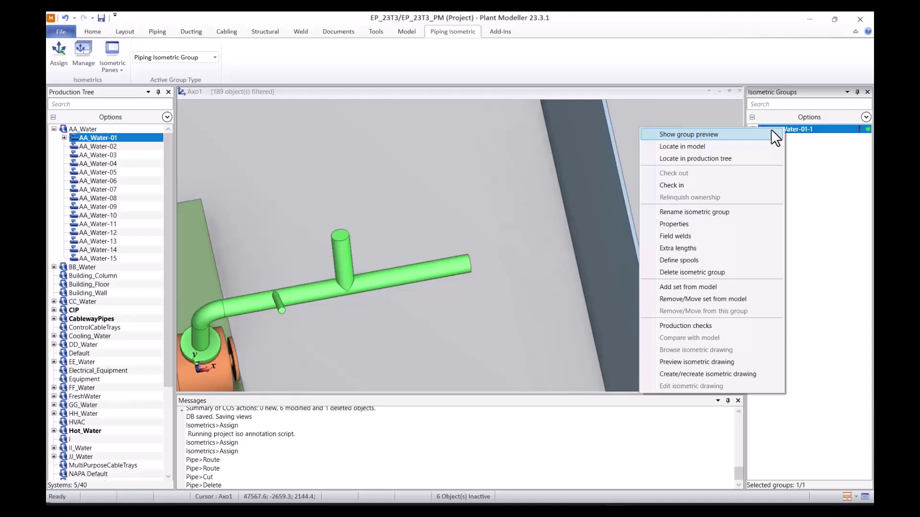
click(772, 135)
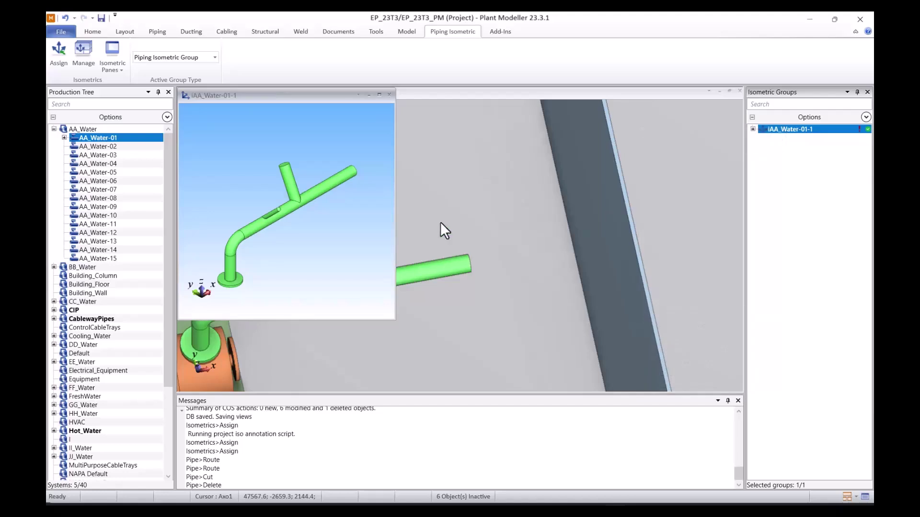
click(389, 94)
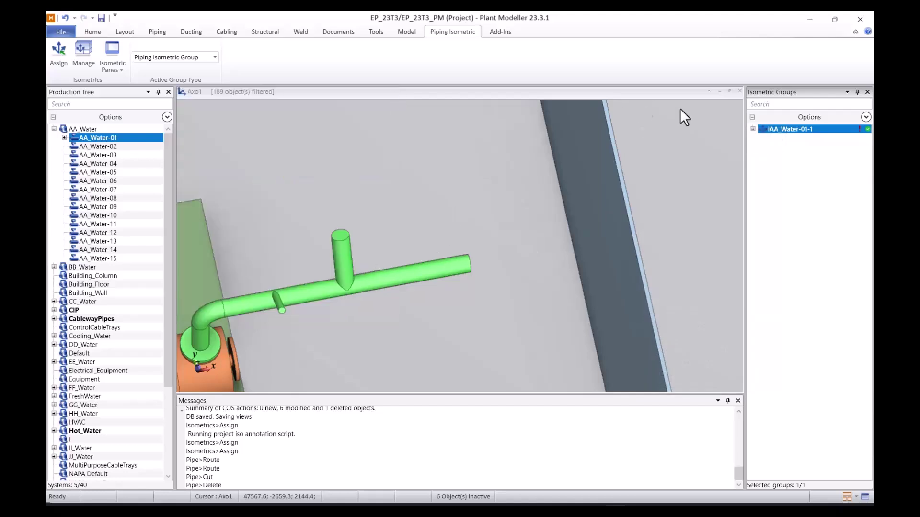
Step: Preview the isometric drawing of group iAA_Water-01-1 and examine its pipe dimensions and end labels
right_click(782, 128)
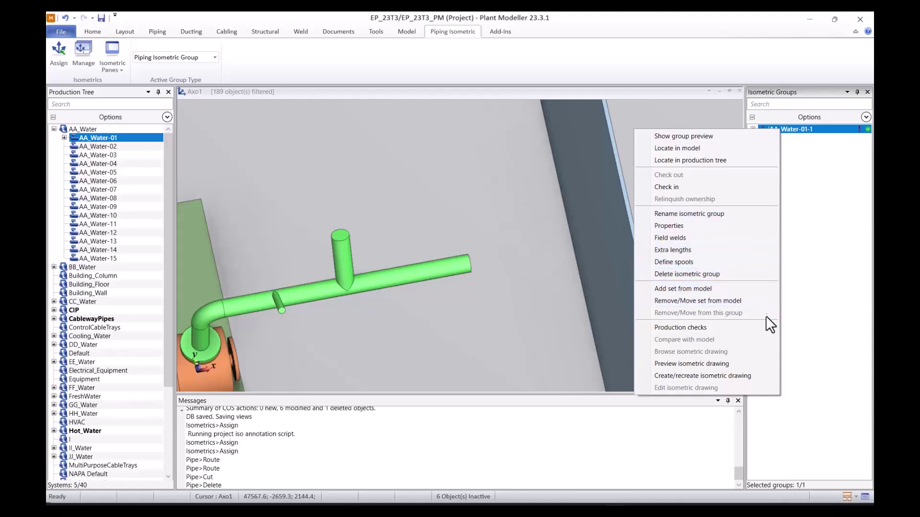
click(748, 366)
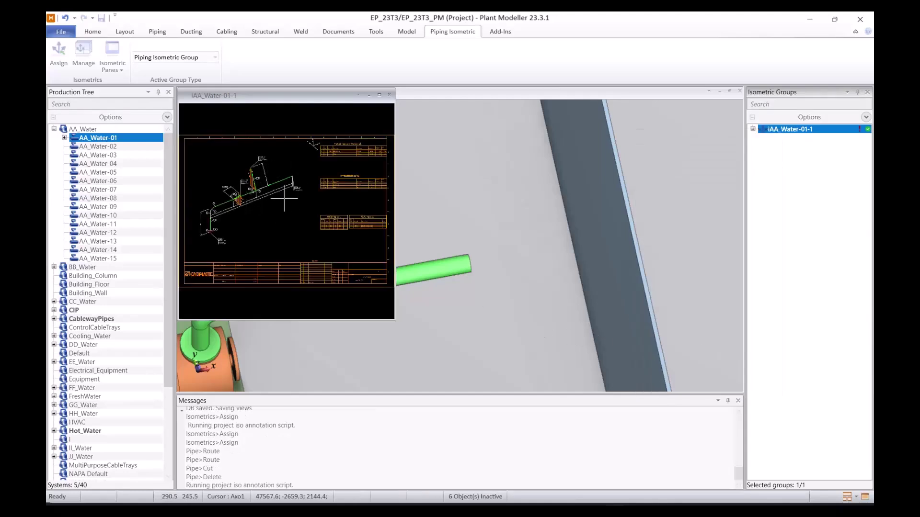
scroll(283, 203, up, 3)
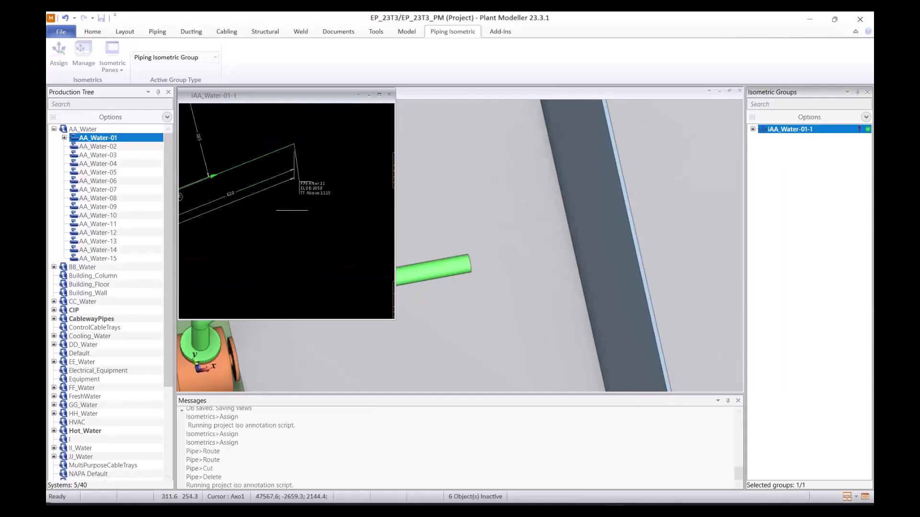
scroll(300, 206, down, 3)
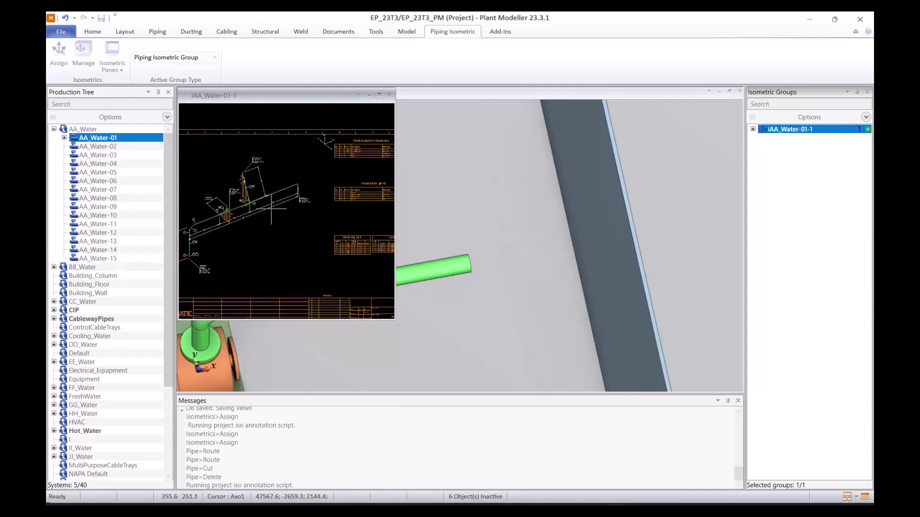
scroll(281, 195, up, 3)
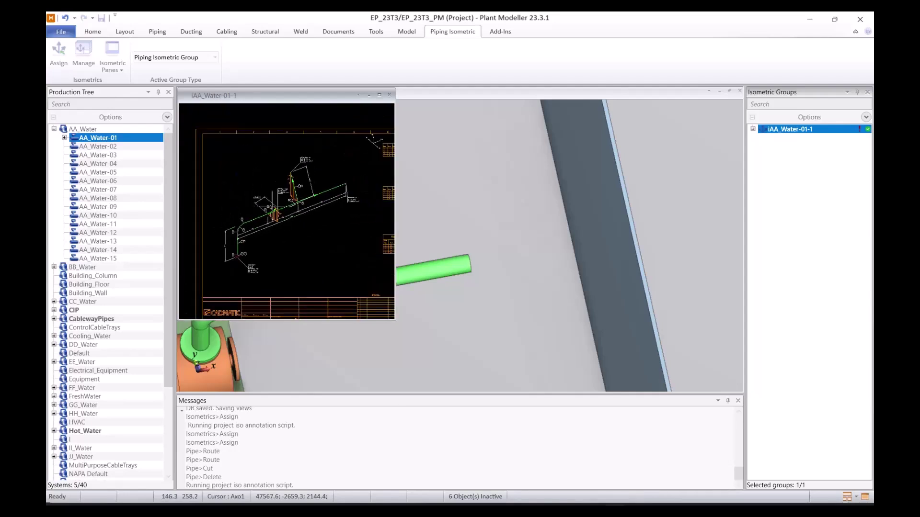
Step: Examine the whole sheet with its material, welding and cutting tables in the isometric drawing preview, and close the preview
scroll(286, 211, down, 3)
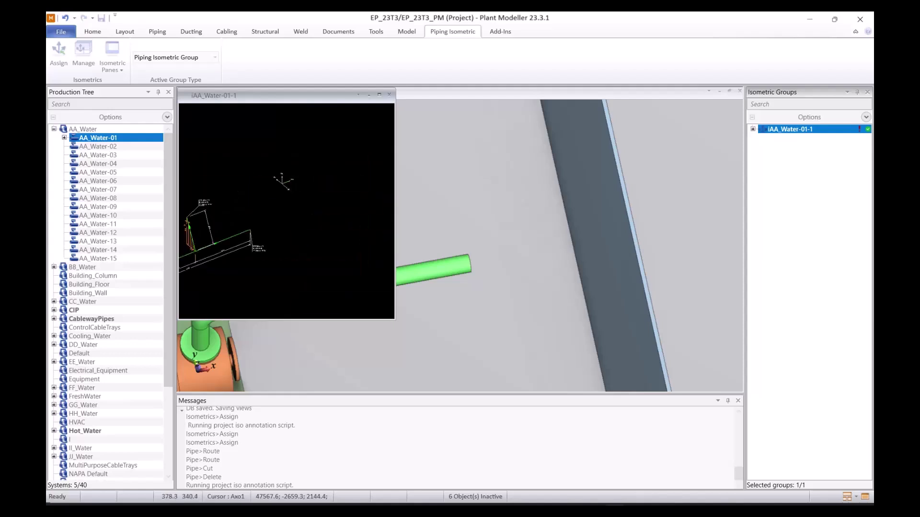
middle_drag(314, 270, 291, 229)
scroll(337, 180, down, 2)
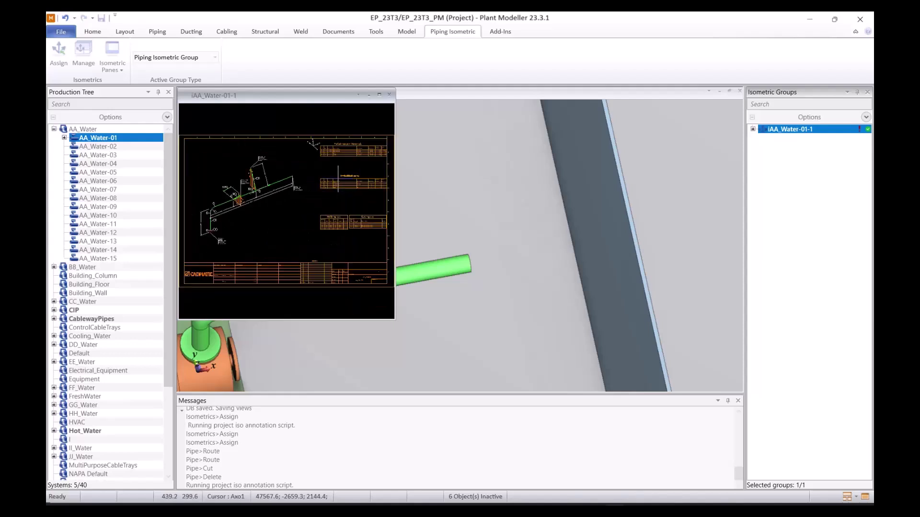
key(Escape)
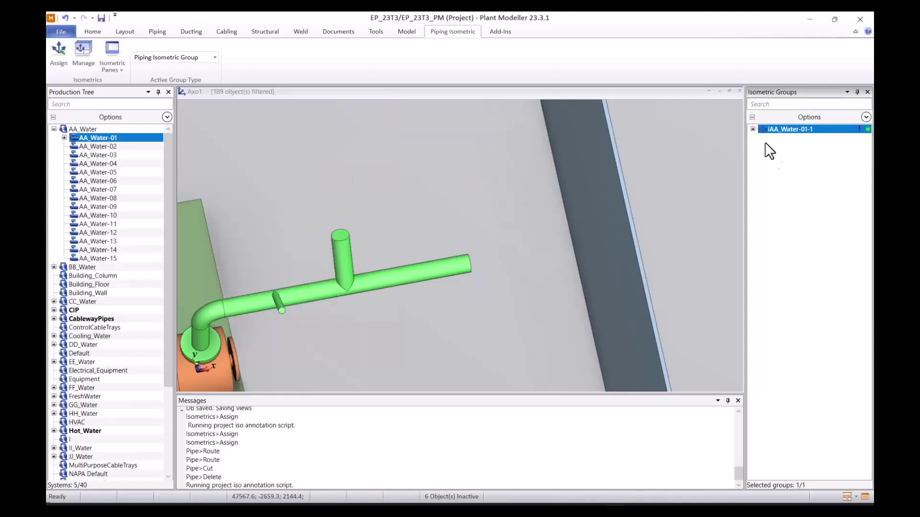
Step: Create the isometric drawing of group iAA_Water-01-1 and open drawing AA_Water-01-1 for editing in the Isometric View Editor
right_click(771, 130)
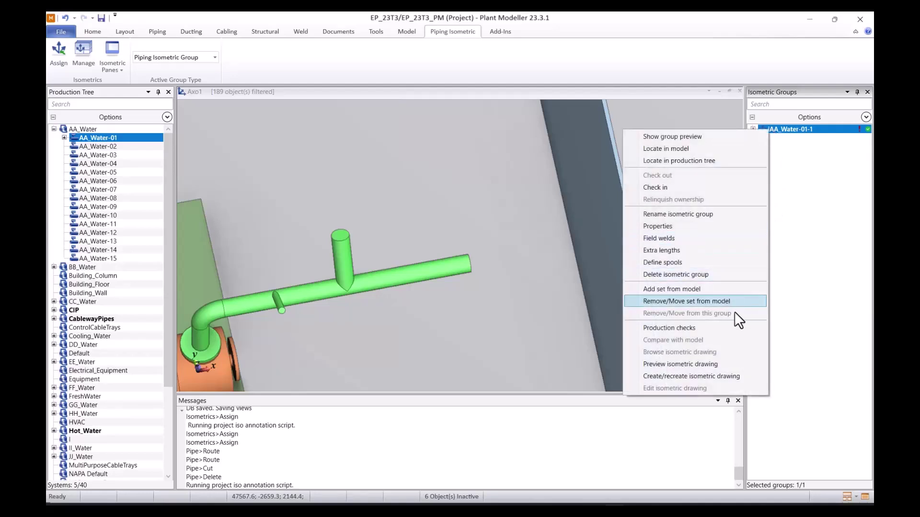
click(737, 377)
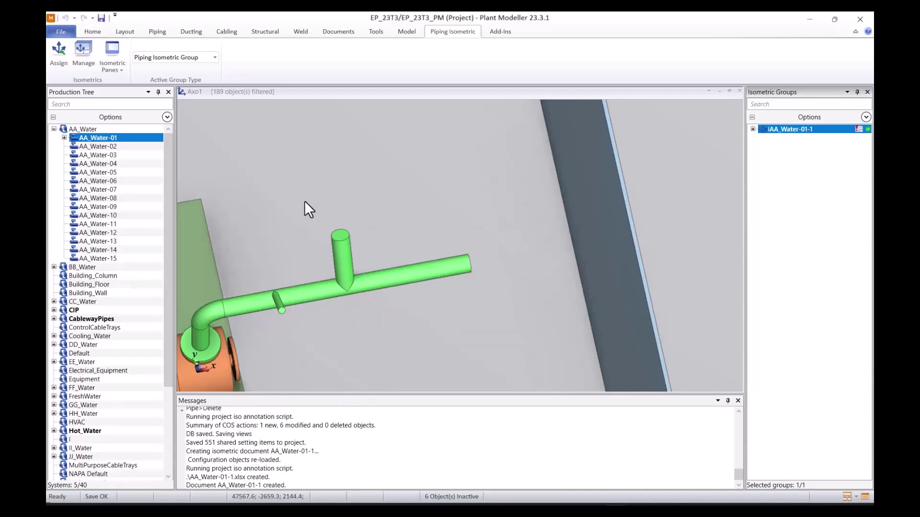
click(79, 49)
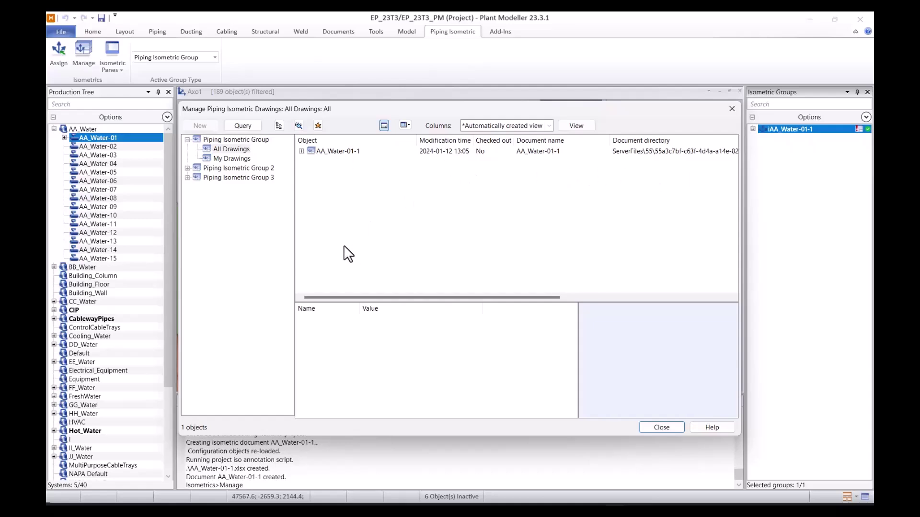
click(327, 152)
right_click(326, 153)
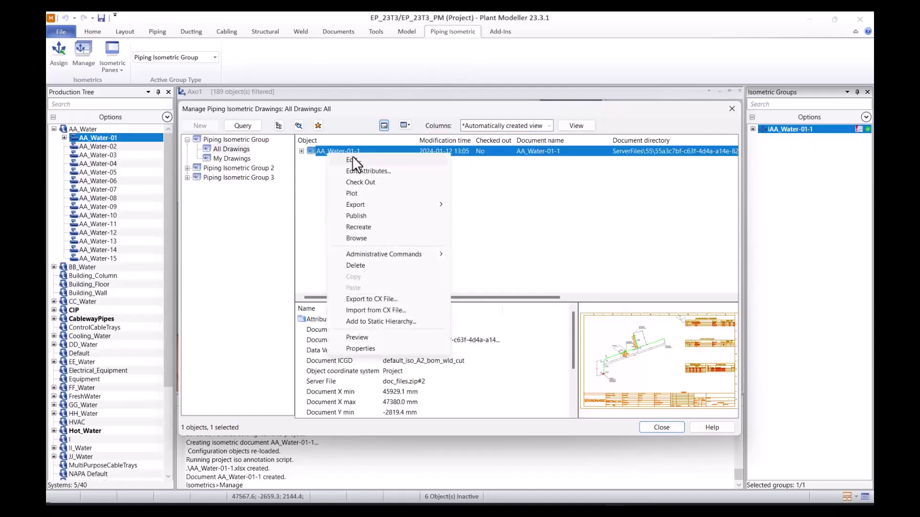
click(352, 158)
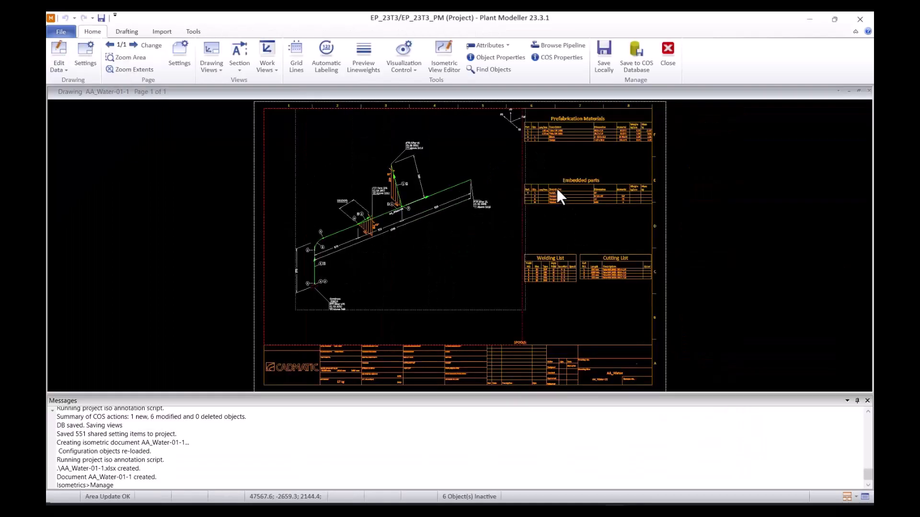
click(446, 49)
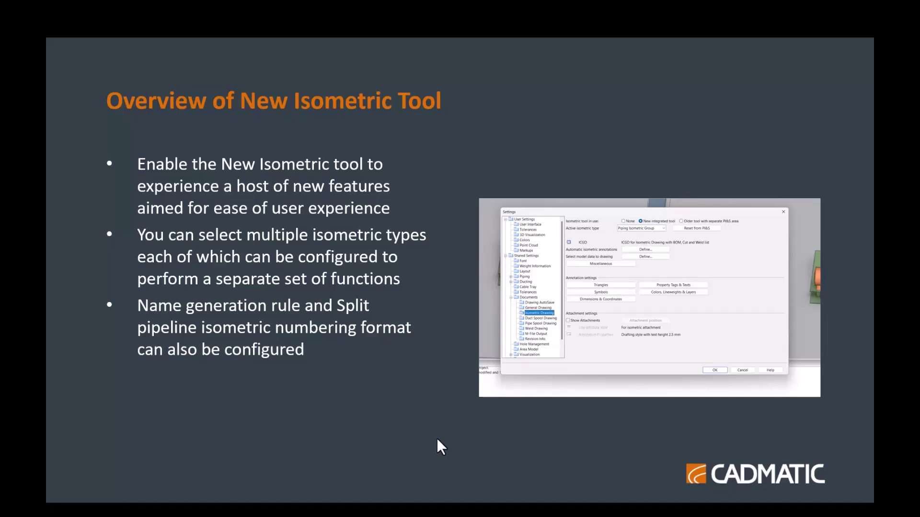
key(Right)
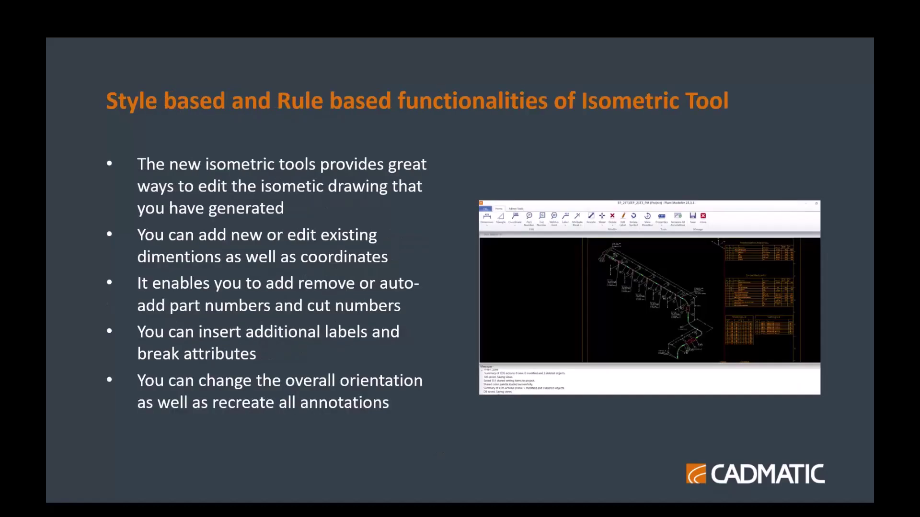
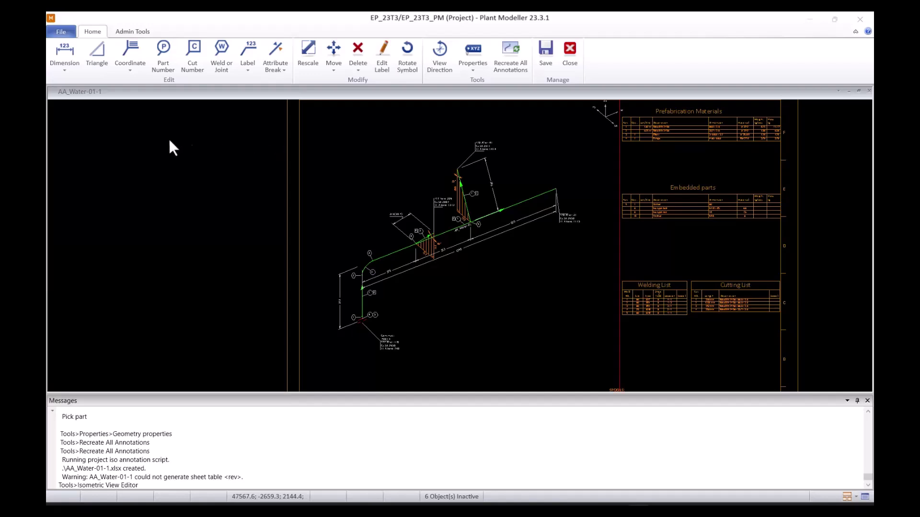
Step: Add a dimension along the vertical pipe from weld point 1 to weld point 2, placed outside the existing vertical dimension
click(61, 72)
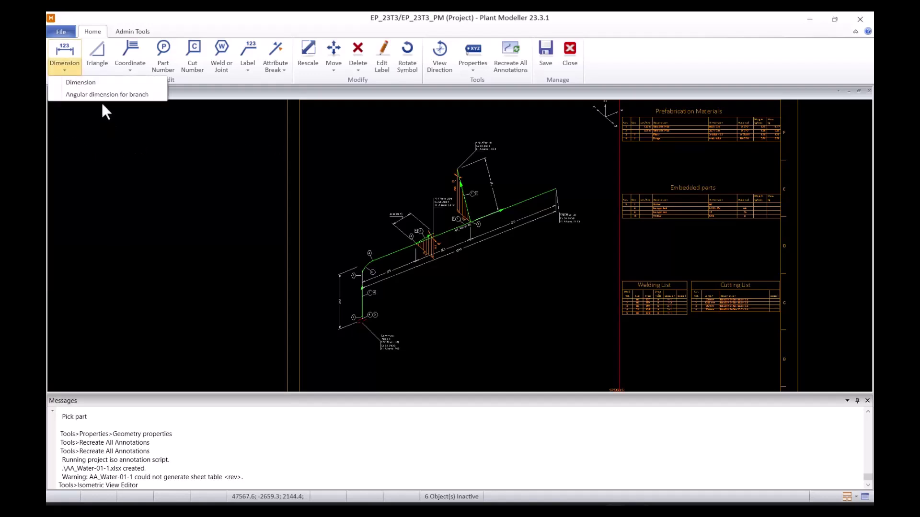
click(122, 80)
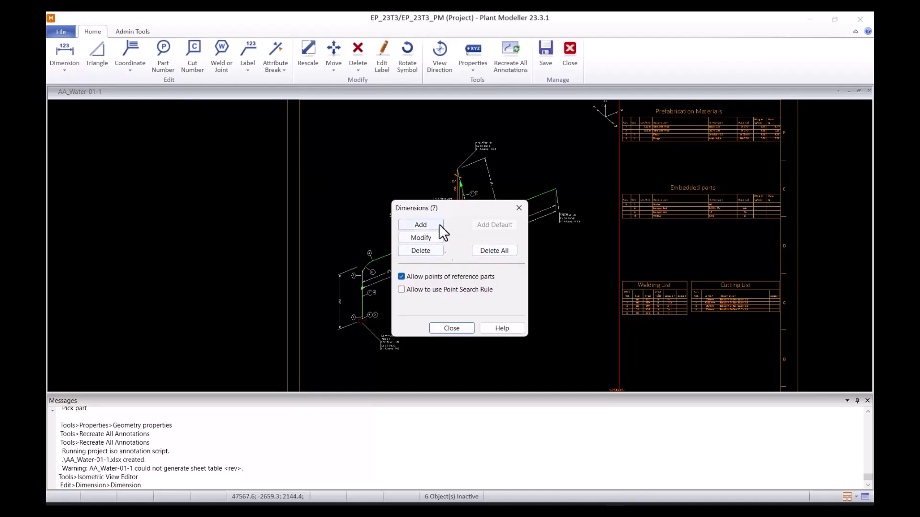
click(421, 223)
scroll(369, 320, up, 7)
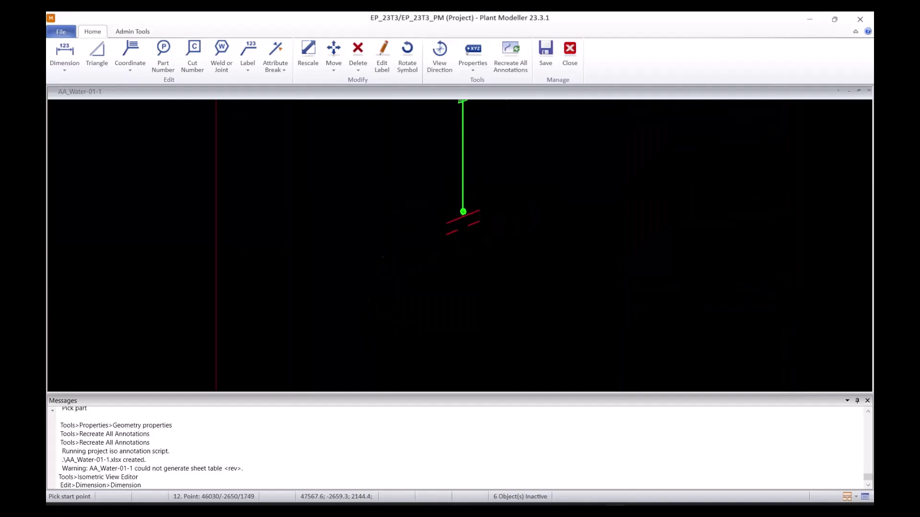
scroll(459, 260, down, 2)
middle_drag(459, 260, 425, 333)
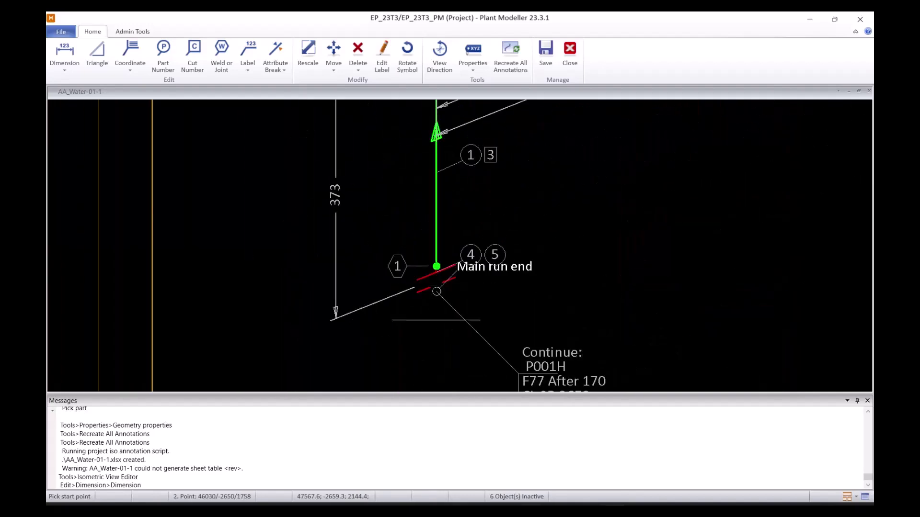
click(437, 266)
middle_drag(436, 266, 465, 358)
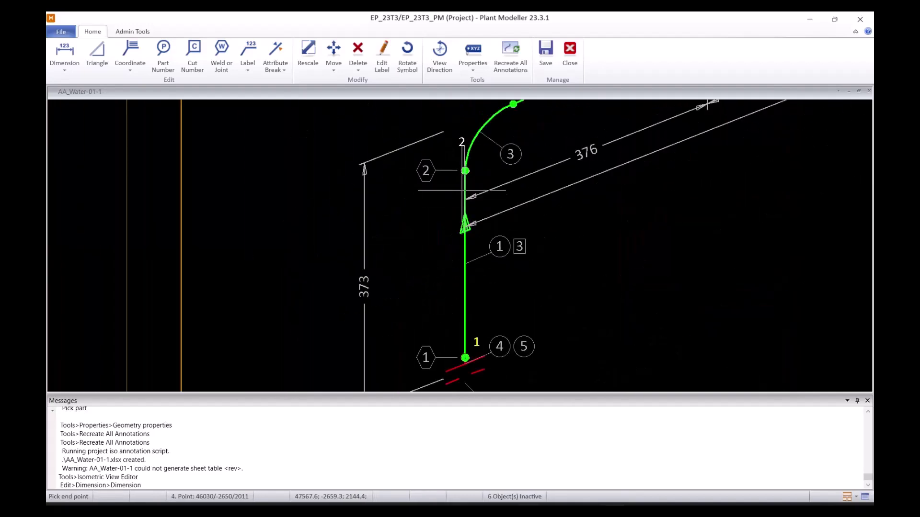
click(465, 170)
scroll(460, 246, down, 2)
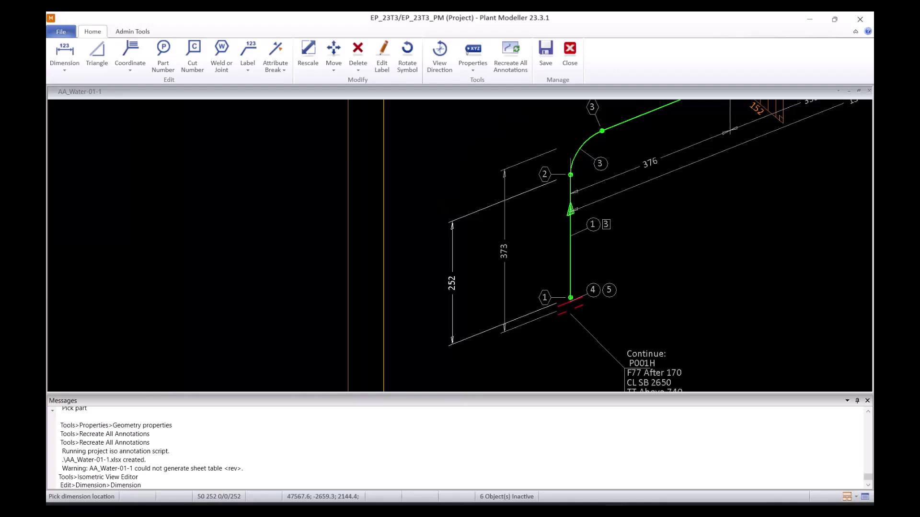
click(452, 201)
right_click(712, 175)
click(671, 165)
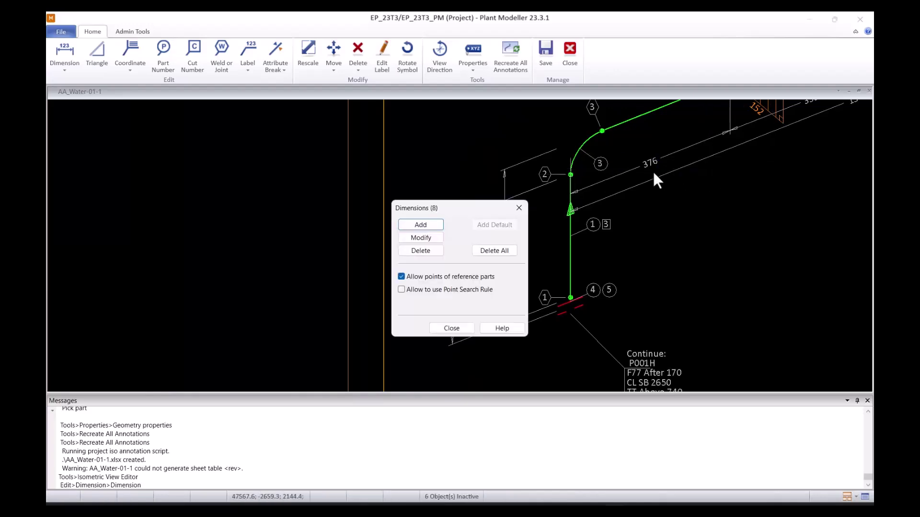
Step: Modify the dimension between weld points 1 and 2, trying the X, Y and Z directions, and place it farther from the pipe
click(420, 238)
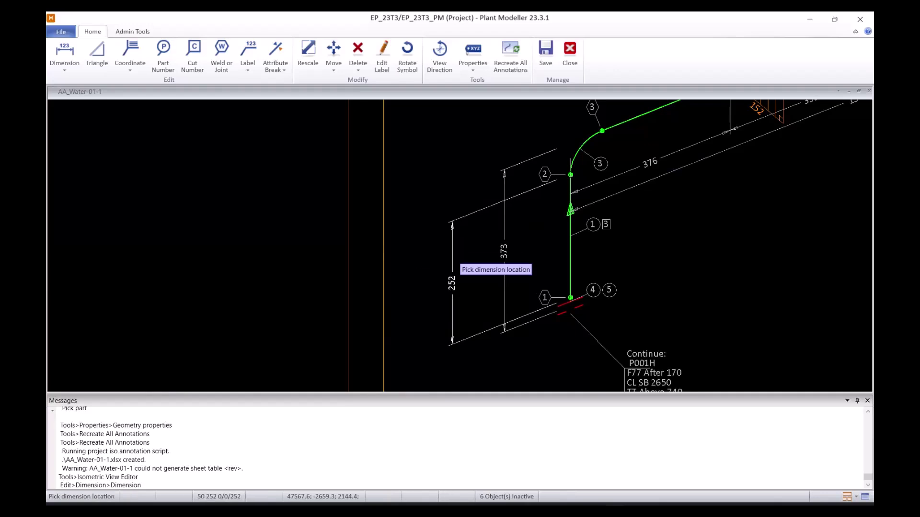
right_click(440, 298)
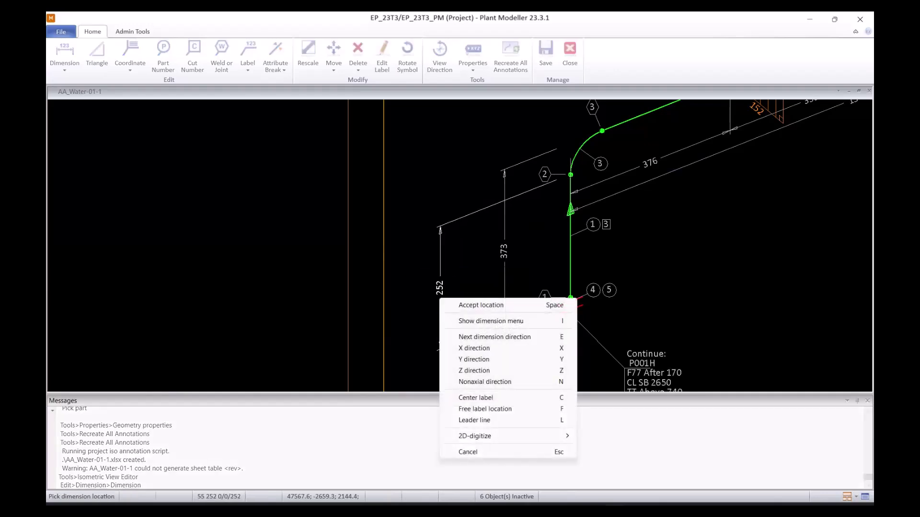
click(512, 348)
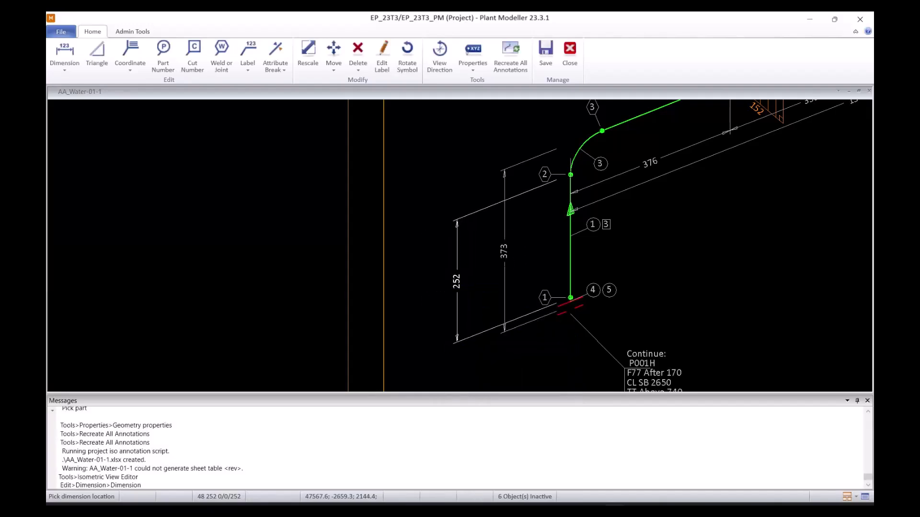
right_click(455, 268)
click(479, 331)
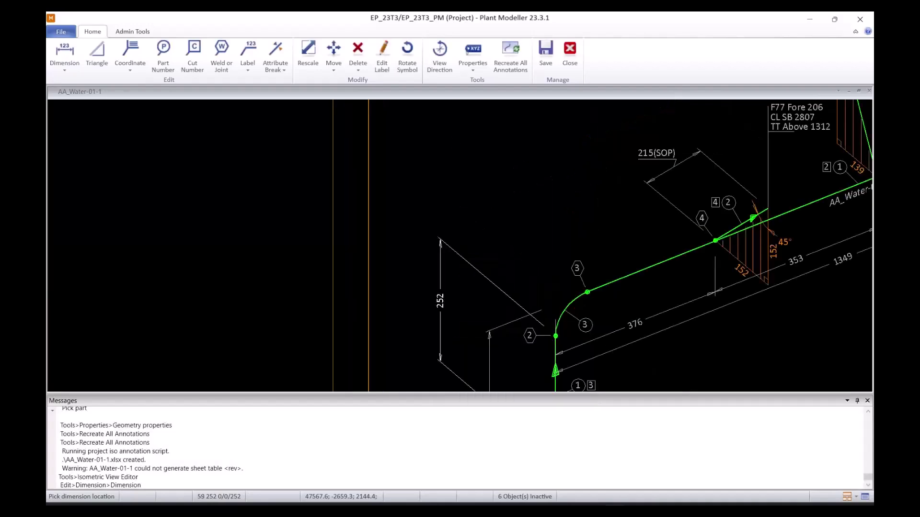
right_click(416, 239)
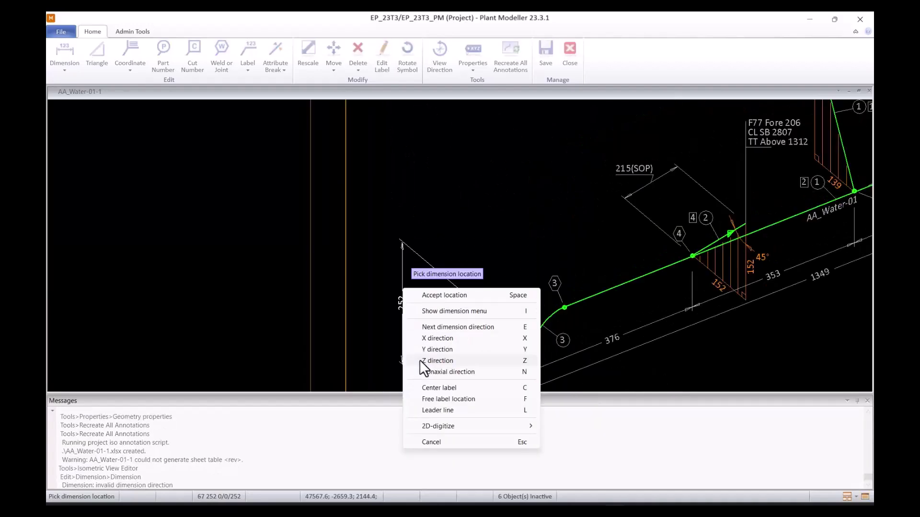
click(421, 361)
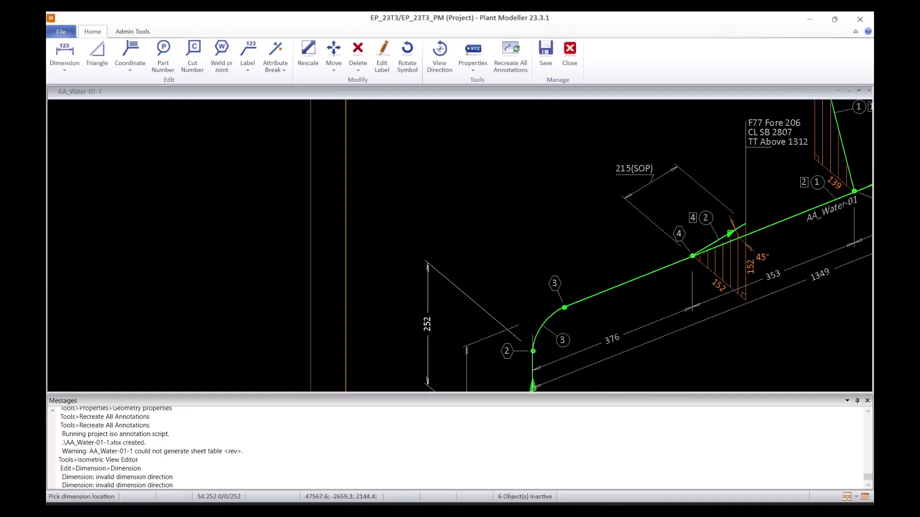
scroll(310, 240, down, 5)
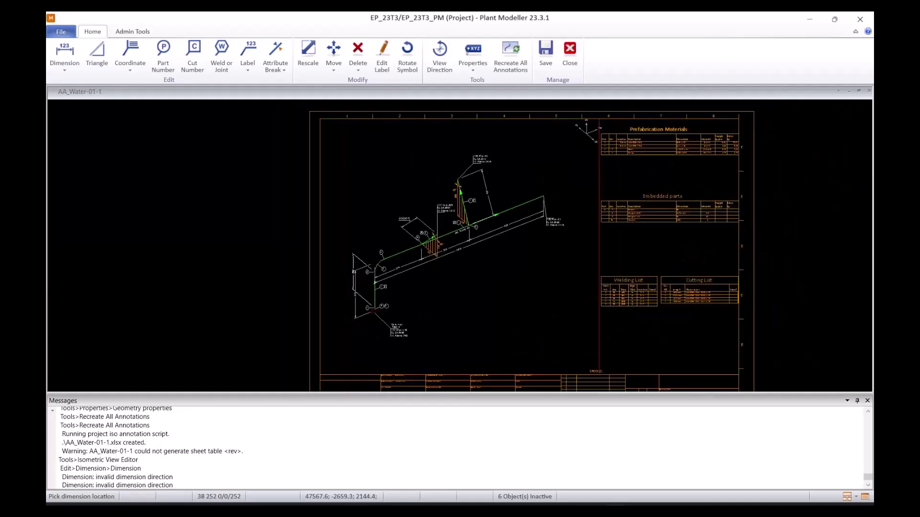
scroll(354, 188, up, 14)
scroll(460, 246, down, 16)
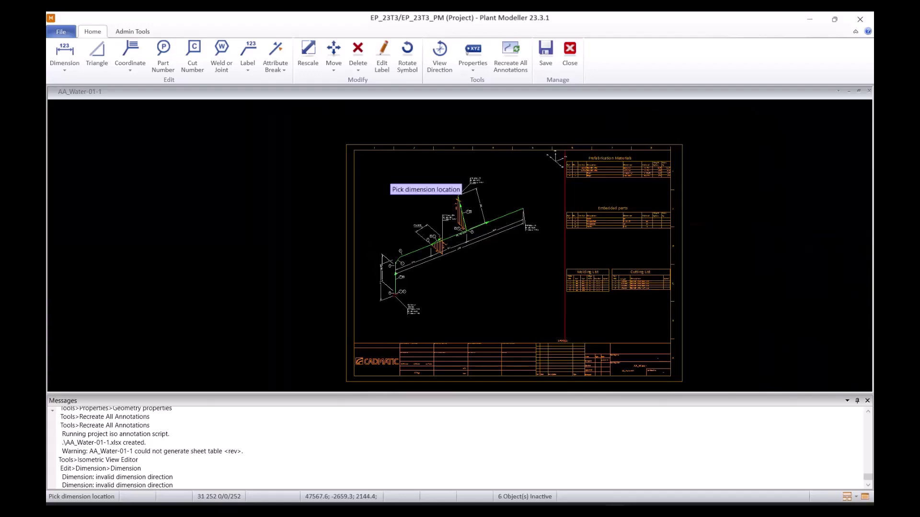
click(368, 290)
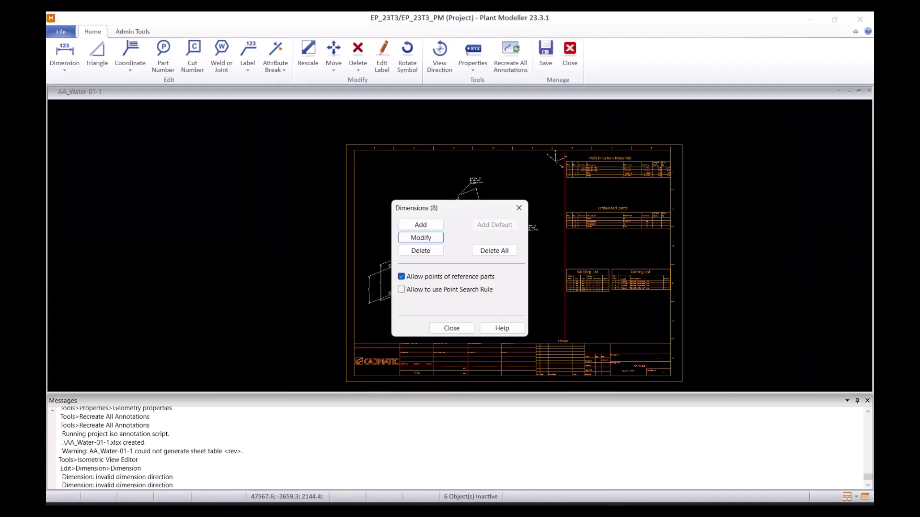
Step: Delete the added dimension between weld points 1 and 2 and close the dimension settings
click(420, 250)
scroll(417, 251, up, 10)
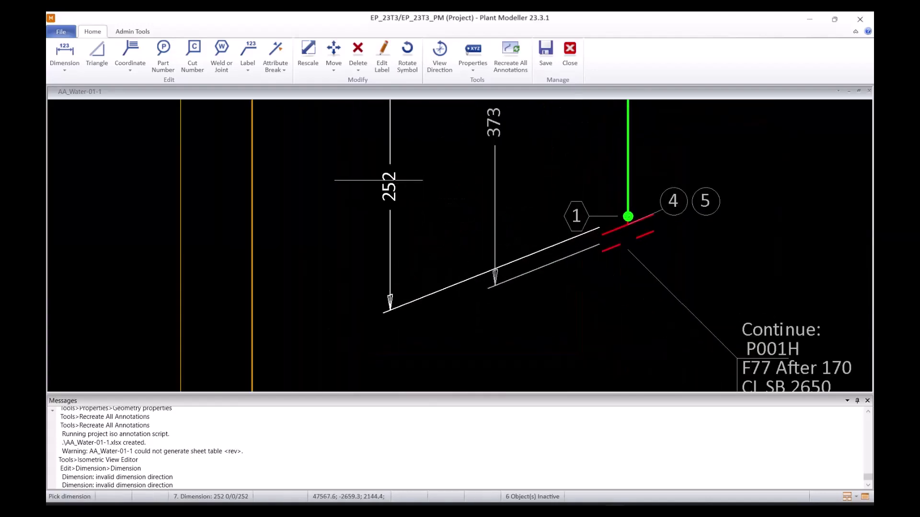
click(389, 189)
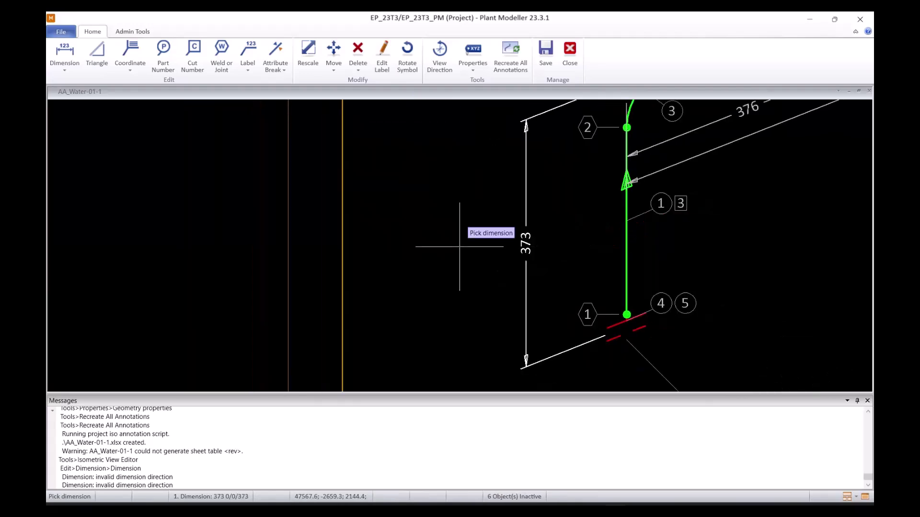
key(Escape)
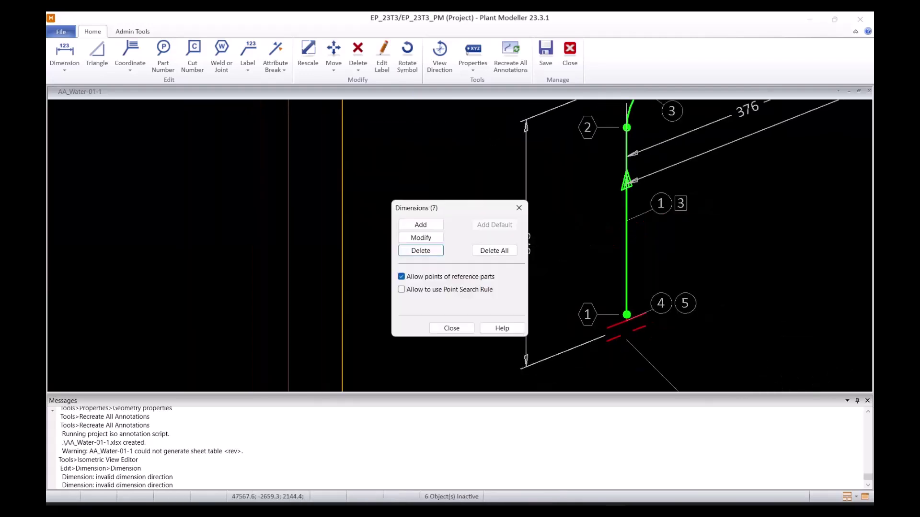
click(519, 208)
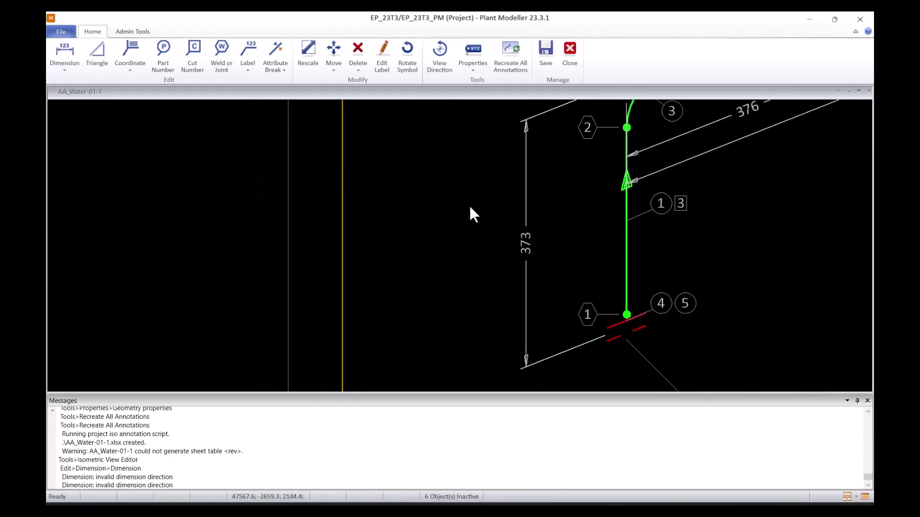
Step: Add an angular dimension for the small branch pipe at weld point 4 and accept it
click(62, 72)
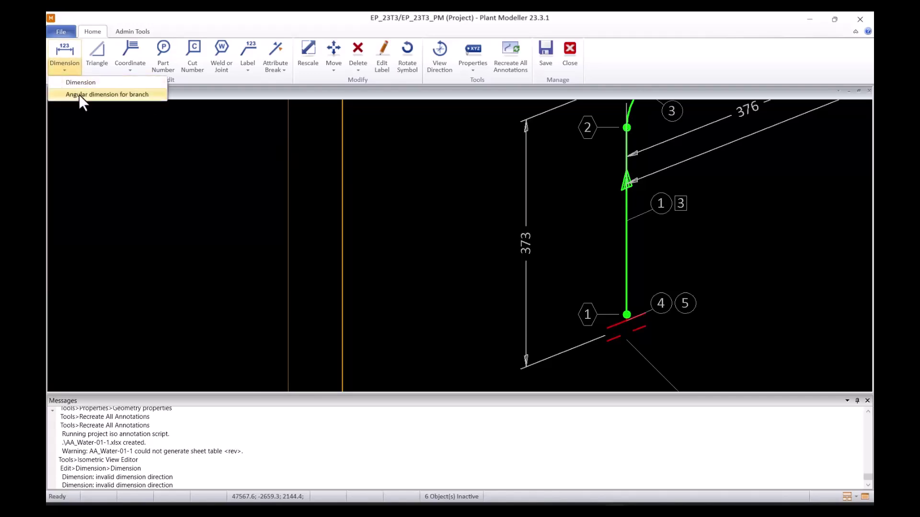
click(79, 94)
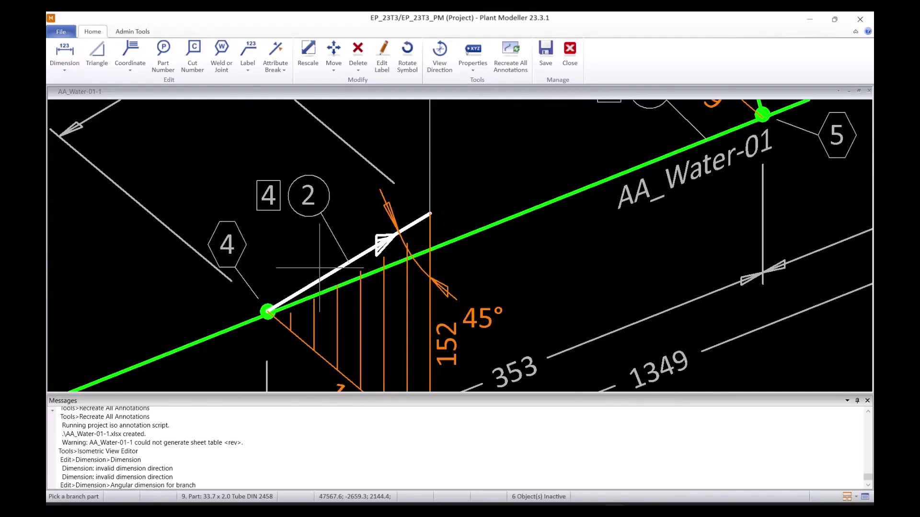
click(383, 242)
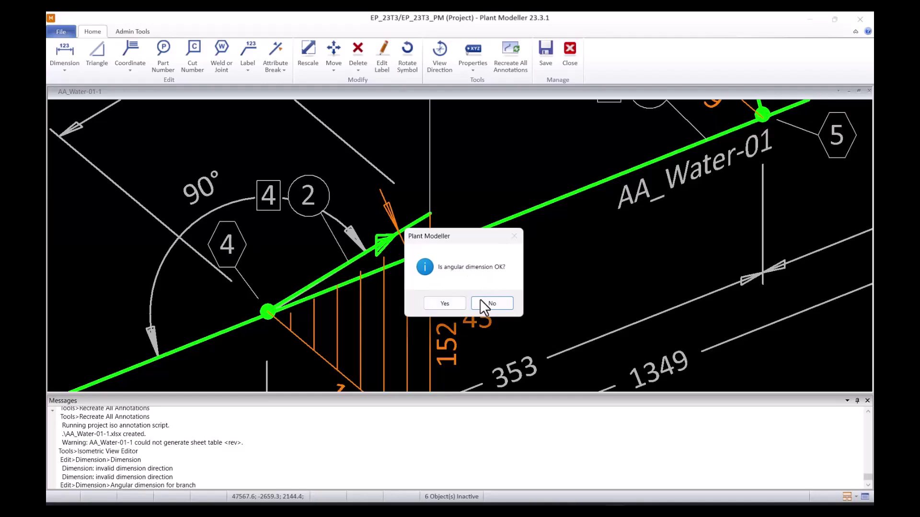
click(442, 304)
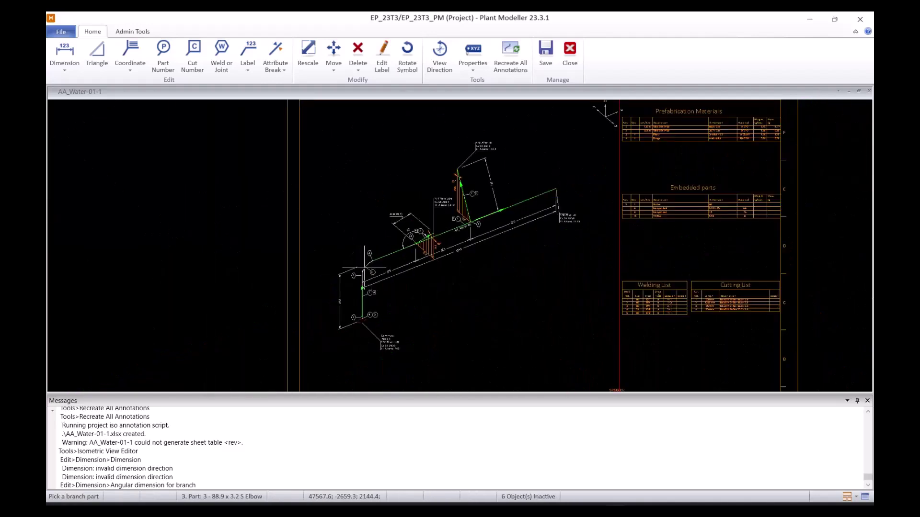
Step: Add a coordinate label at the main run end, placed just above the end of the pipe
key(Escape)
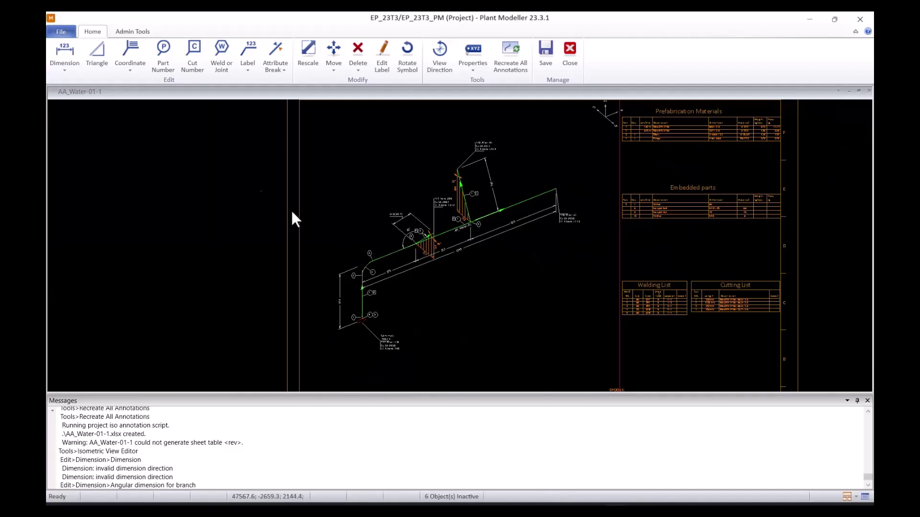
click(136, 74)
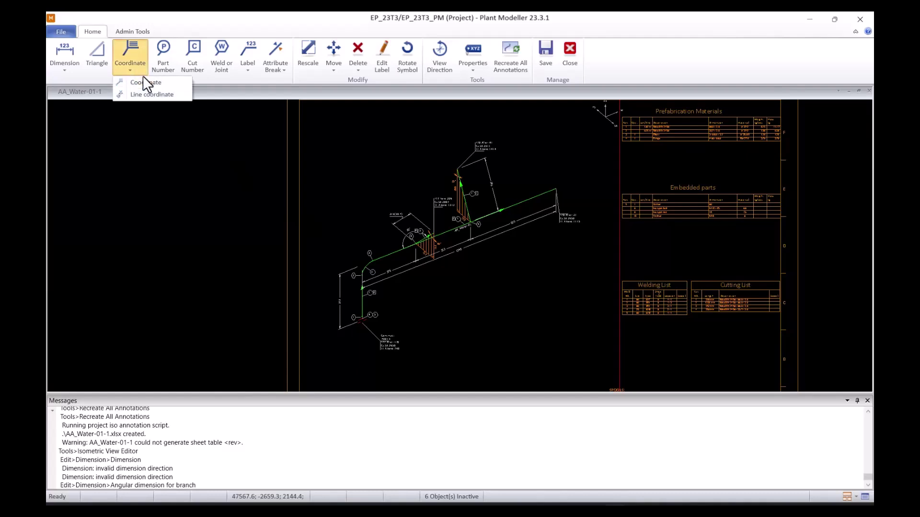
click(146, 82)
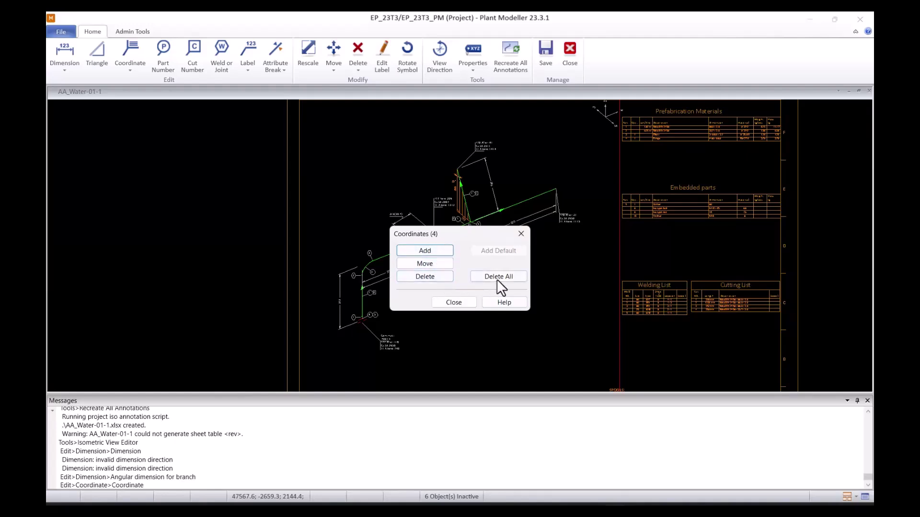
click(437, 252)
scroll(469, 294, up, 8)
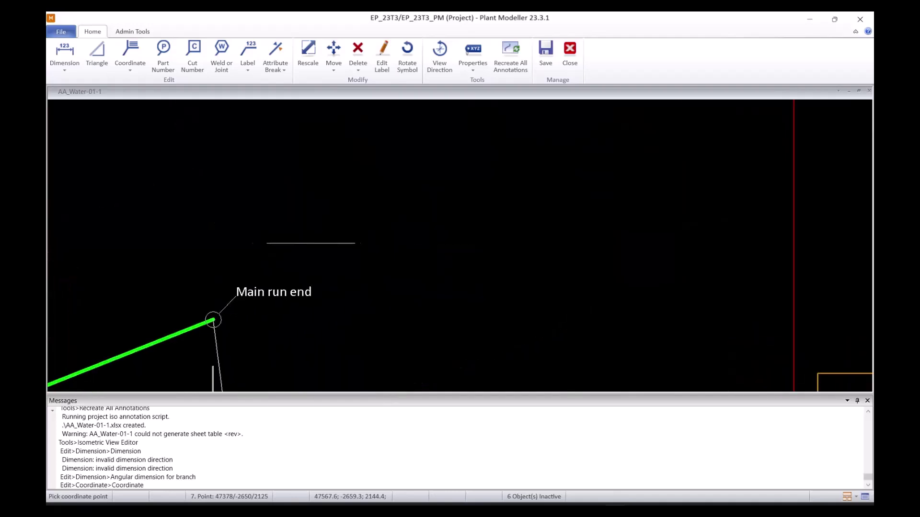
click(526, 219)
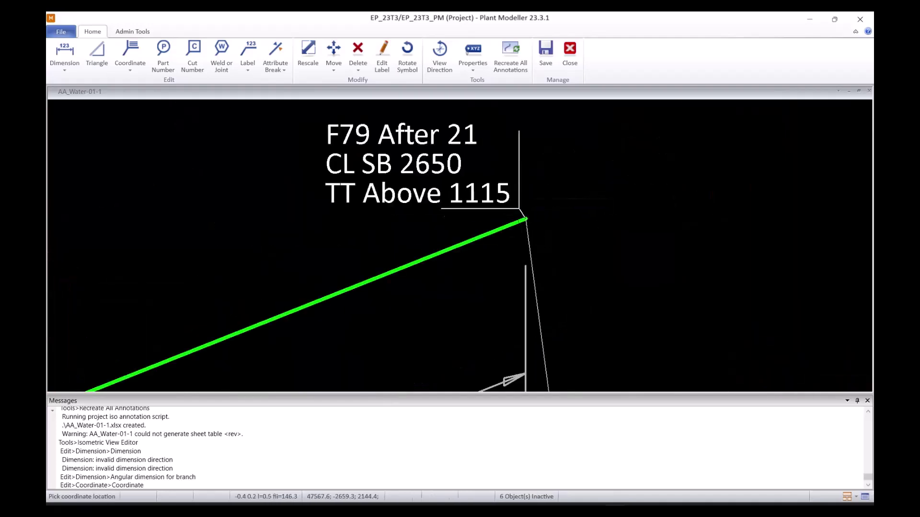
scroll(423, 361, down, 3)
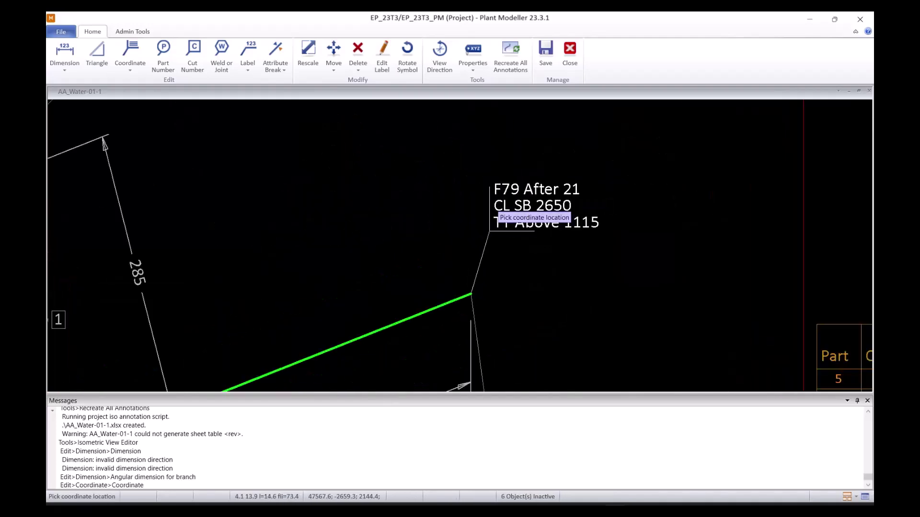
click(471, 294)
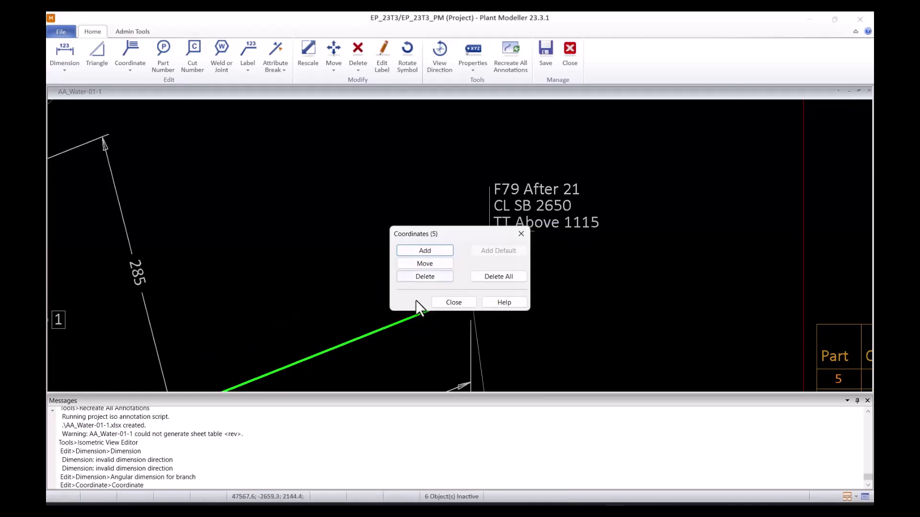
Step: Try moving the new coordinate label at the main run end, delete it, and close the coordinate settings
click(436, 265)
click(552, 206)
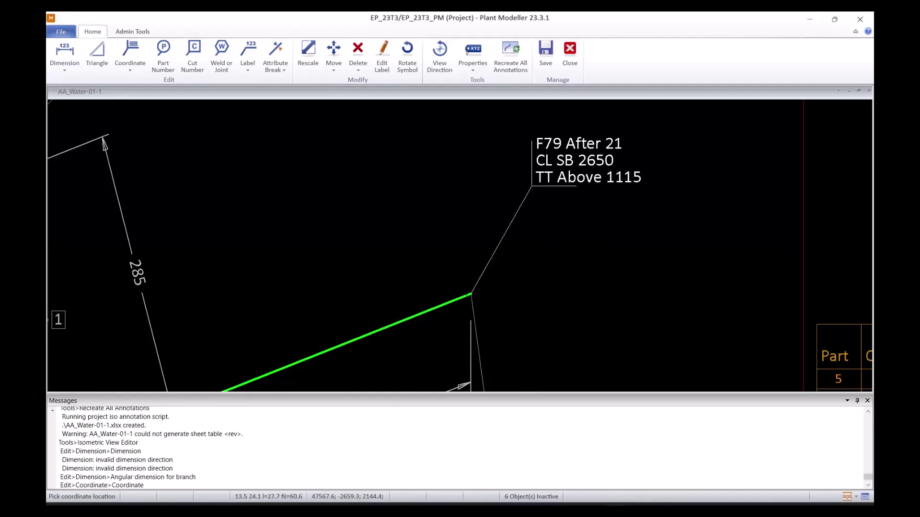
key(Escape)
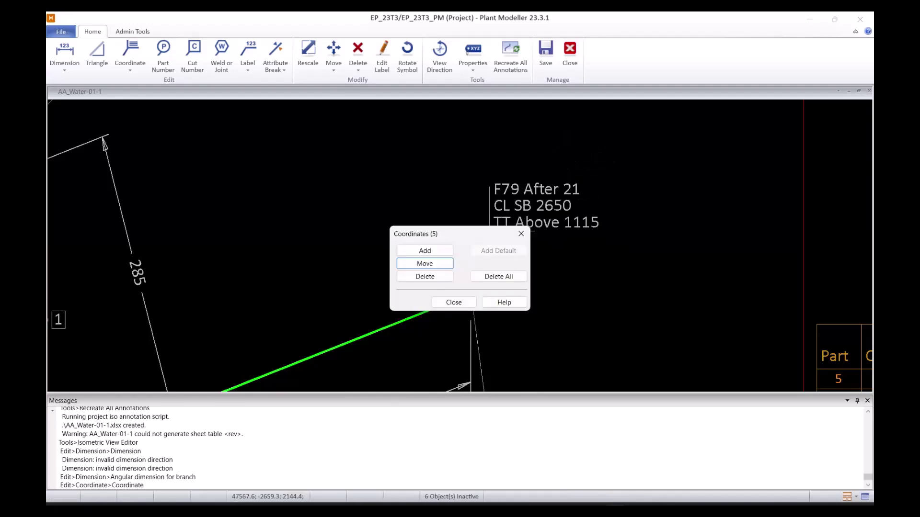
click(437, 264)
click(496, 229)
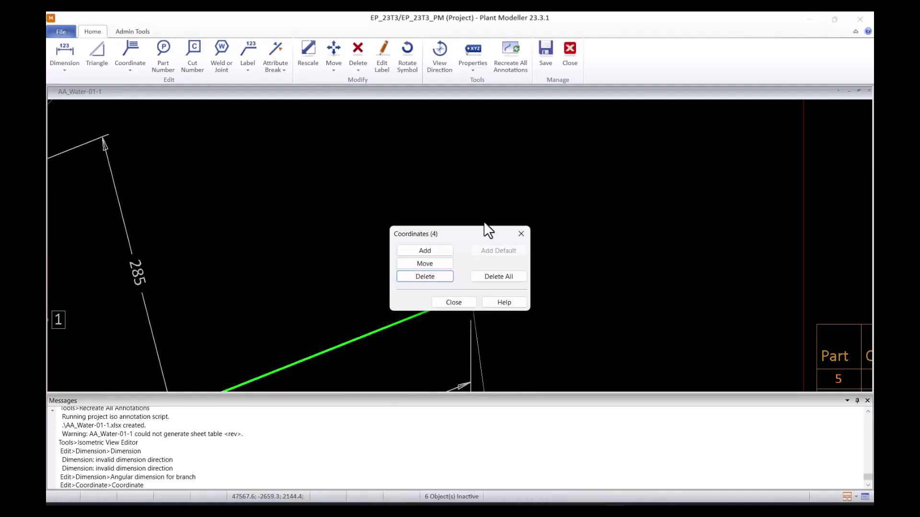
click(453, 302)
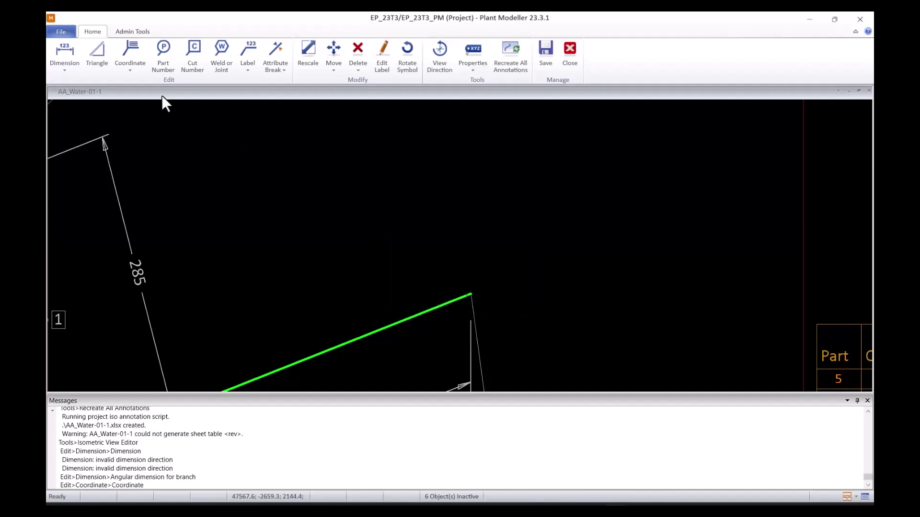
Step: Add line coordinates in the X and Y directions at the main run end, placing both above the pipe
click(132, 67)
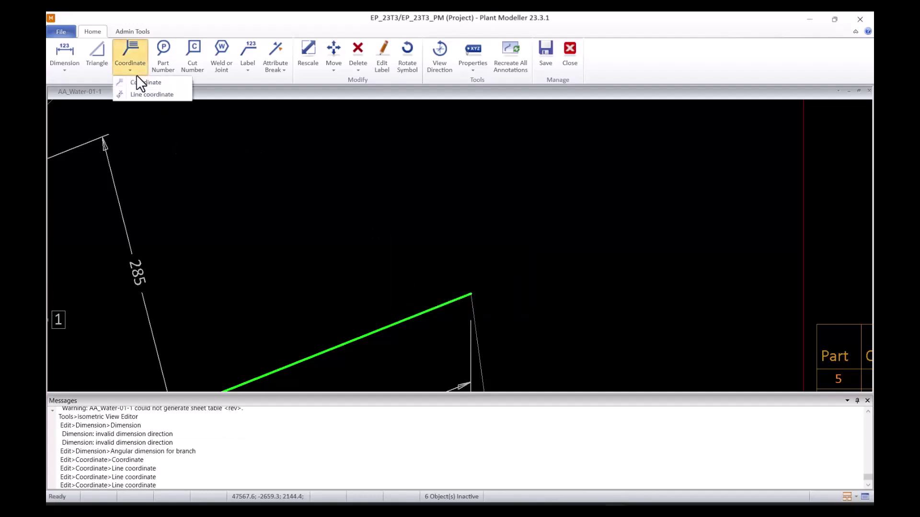
click(139, 95)
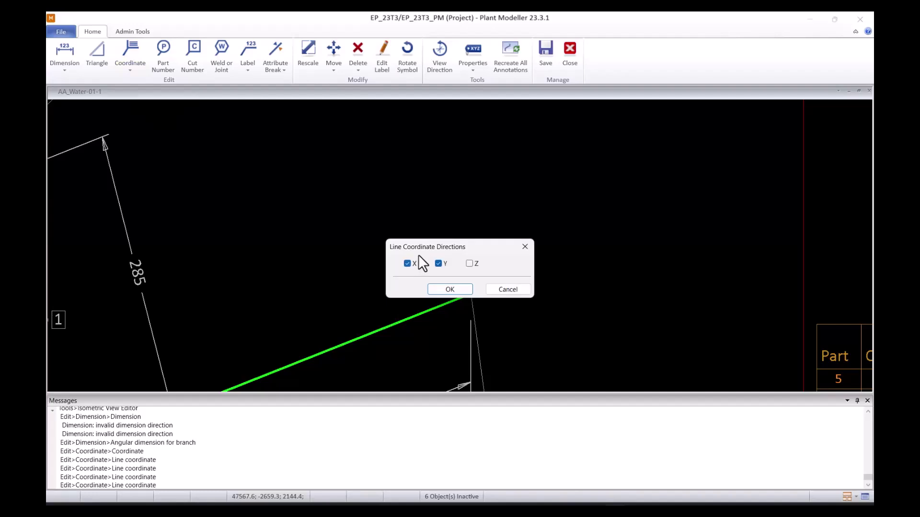
click(445, 289)
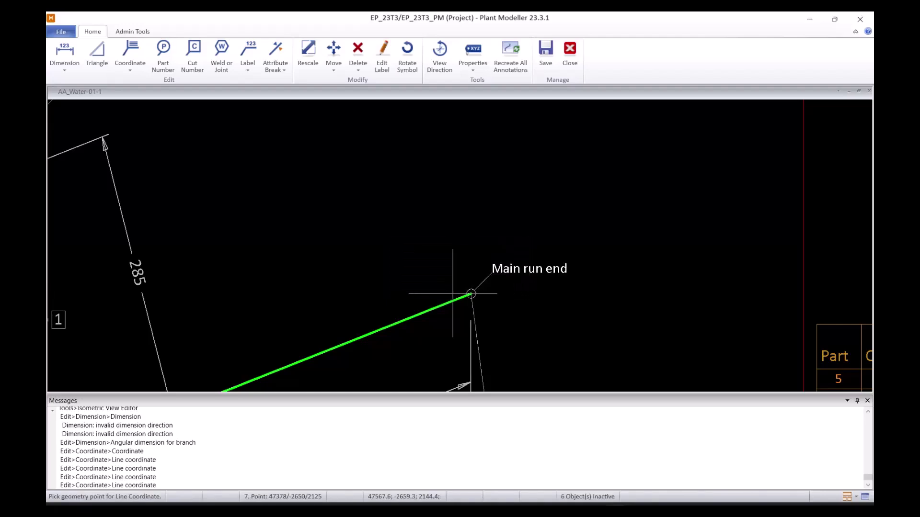
click(471, 293)
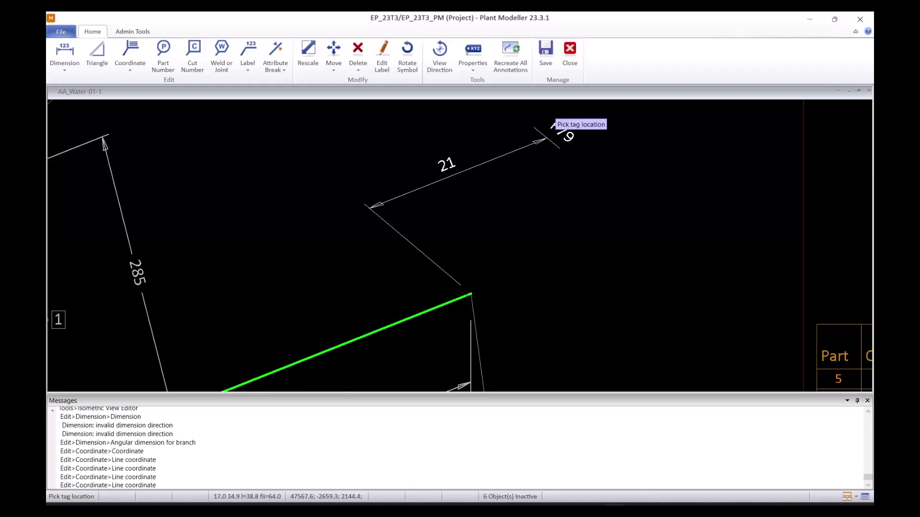
click(551, 127)
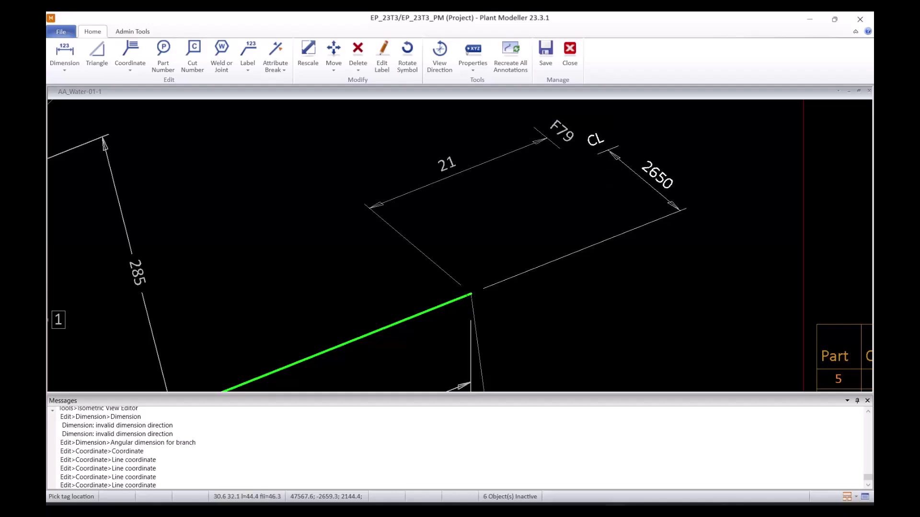
middle_drag(628, 105, 513, 331)
click(505, 353)
scroll(482, 266, down, 3)
scroll(444, 344, up, 2)
middle_drag(445, 344, 467, 201)
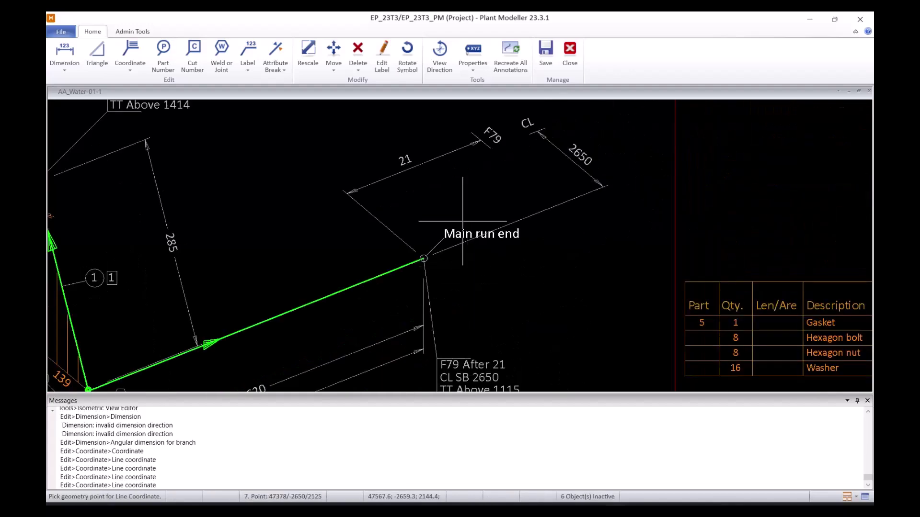
key(Escape)
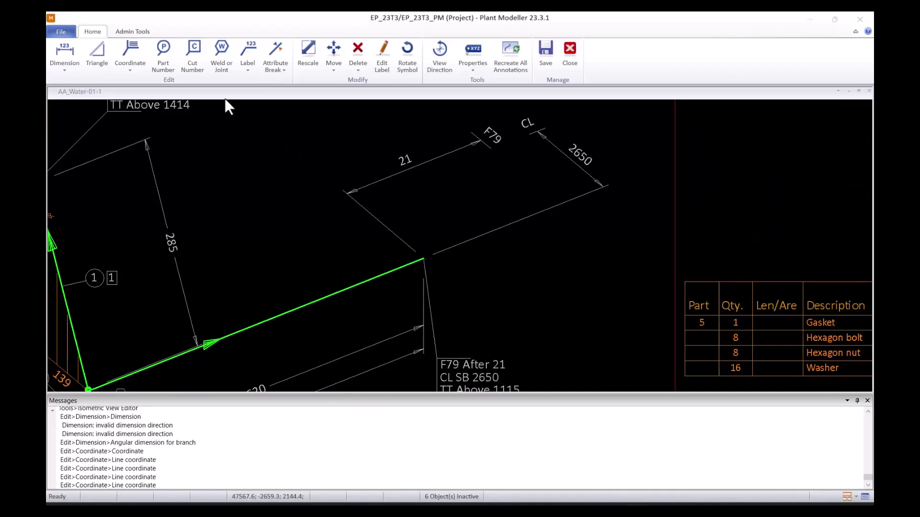
Step: Move the elbow's part number tag 3 farther away from the elbow between weld points 2 and 3
click(163, 62)
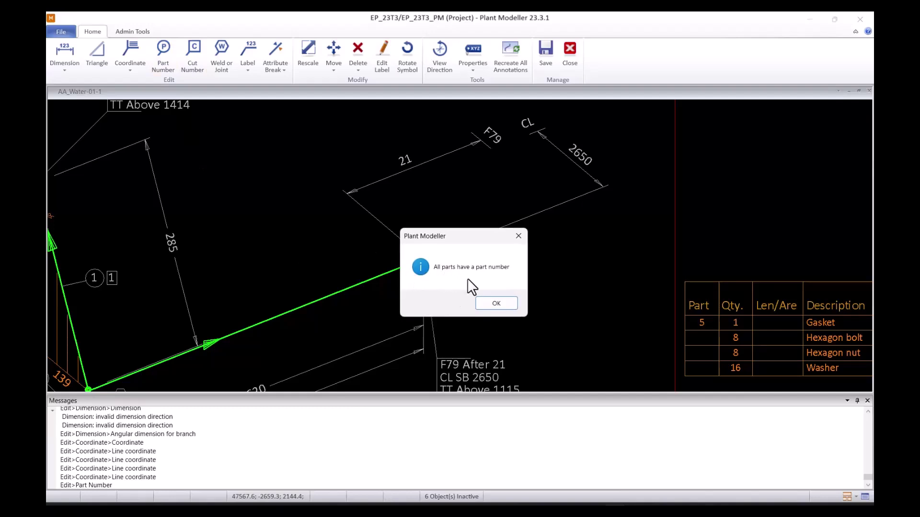
click(494, 303)
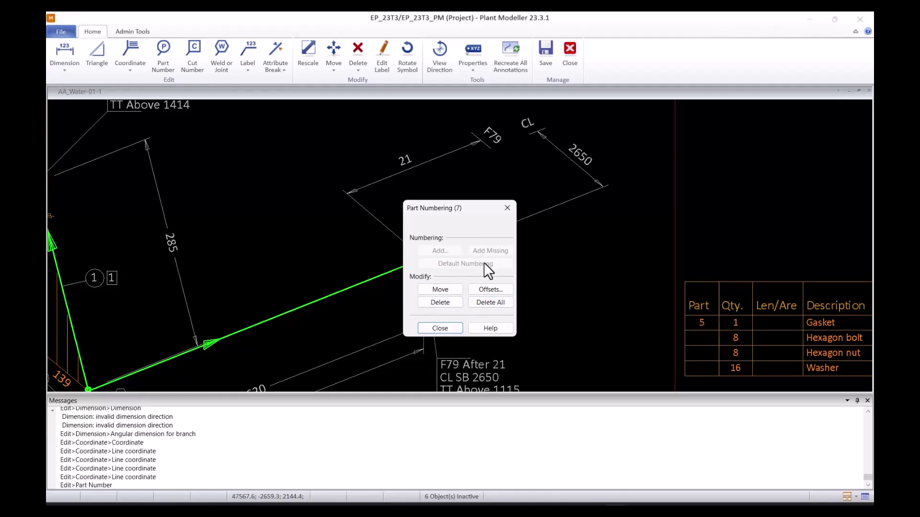
click(450, 286)
scroll(431, 246, down, 5)
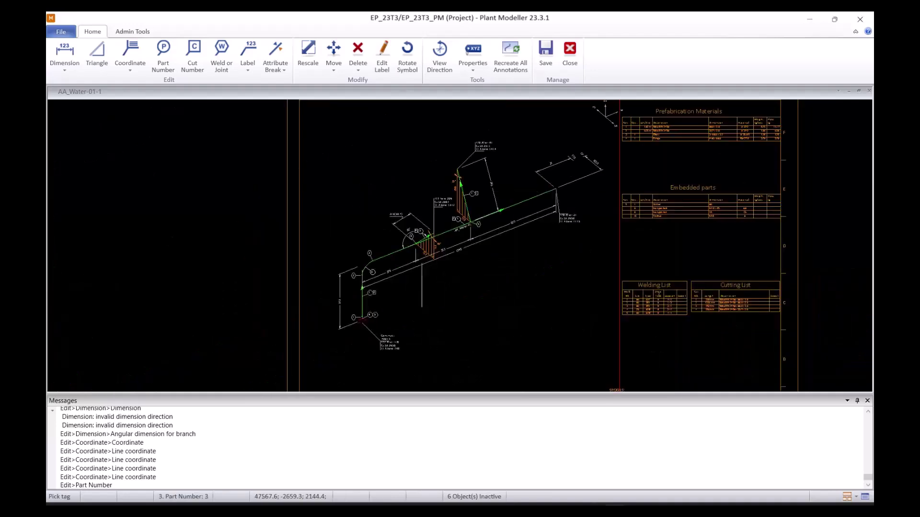
scroll(379, 285, up, 5)
middle_drag(379, 149, 384, 361)
middle_drag(358, 317, 424, 200)
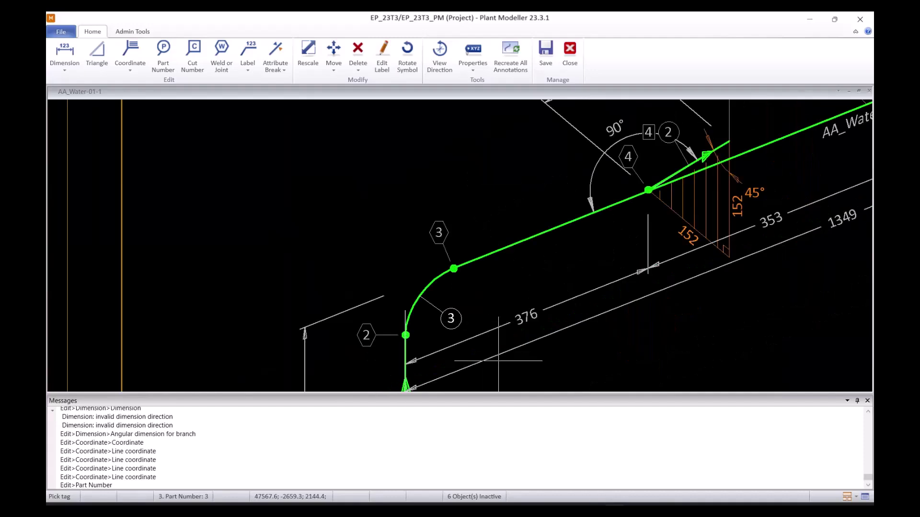
click(450, 319)
click(480, 291)
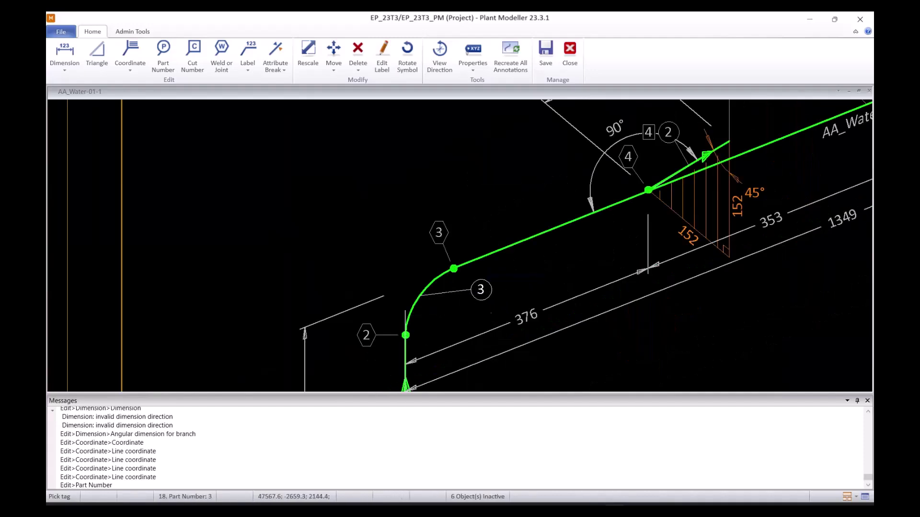
Step: Delete the elbow's part number 3, add the missing number as 6, and close part numbering
click(447, 313)
click(442, 300)
click(406, 368)
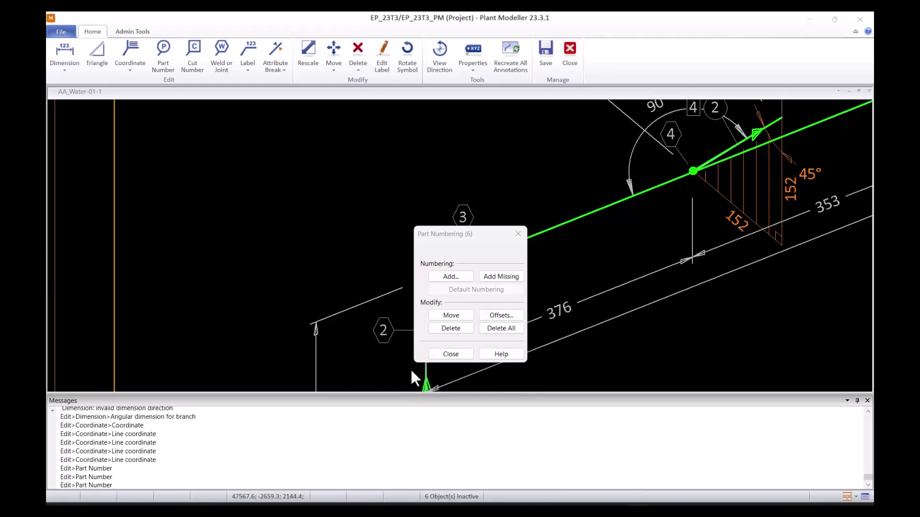
click(468, 275)
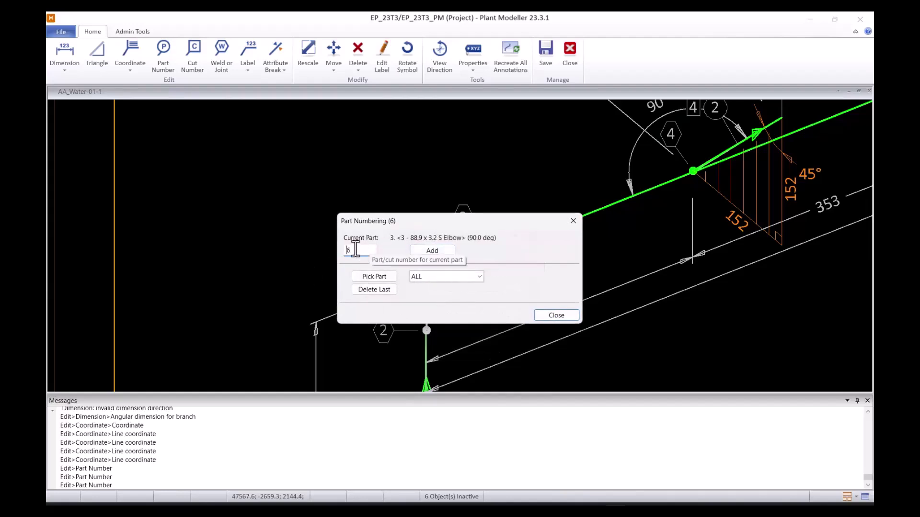
click(573, 222)
click(502, 277)
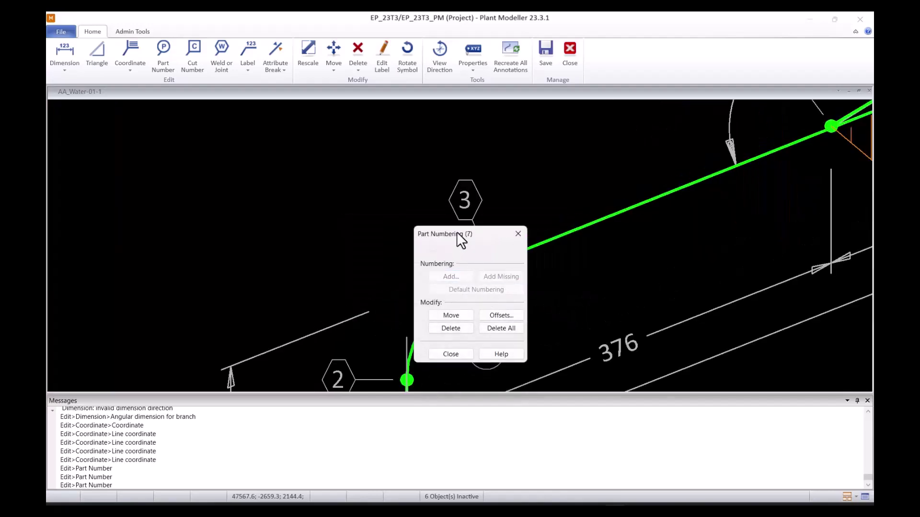
drag(459, 234, 578, 243)
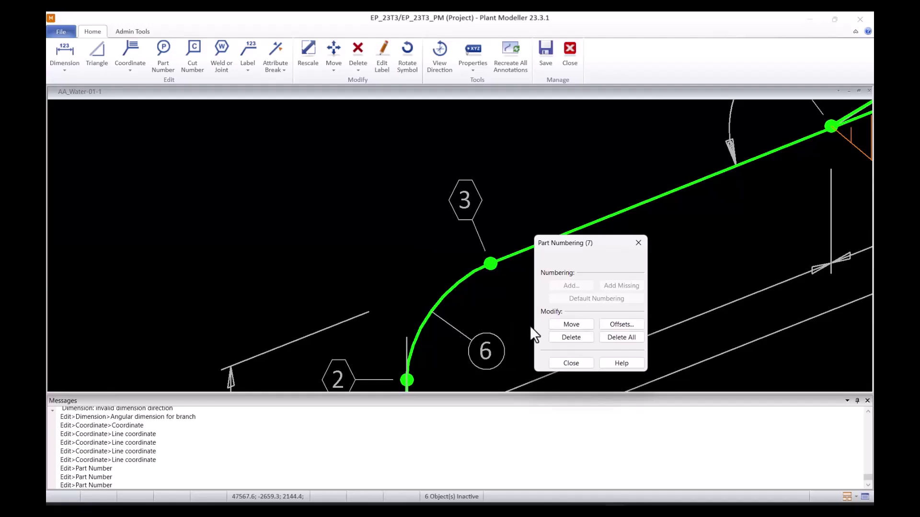
click(579, 366)
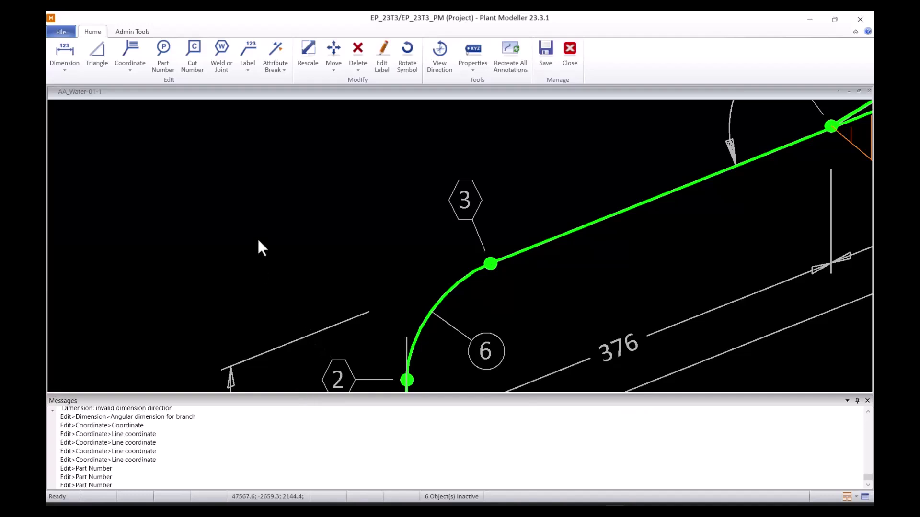
Step: Review the cut numbering options and the weld and joint label options without changing them
click(196, 63)
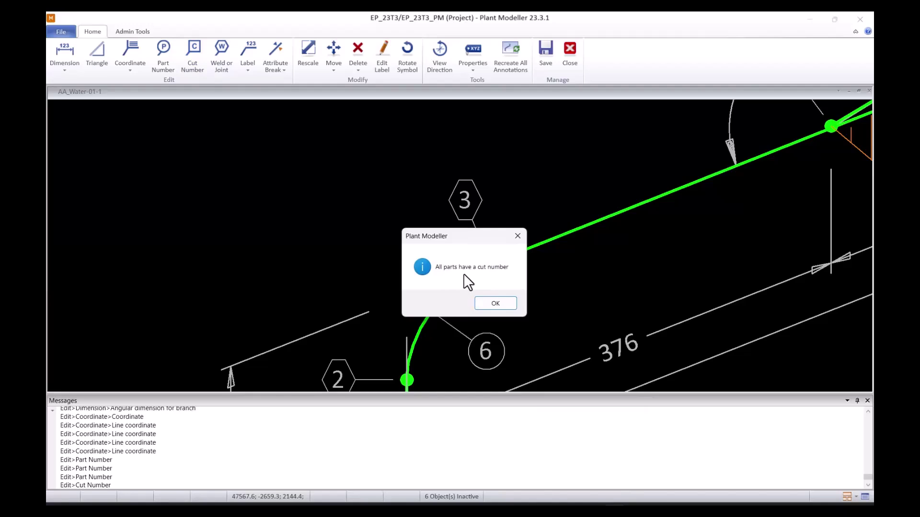
click(496, 302)
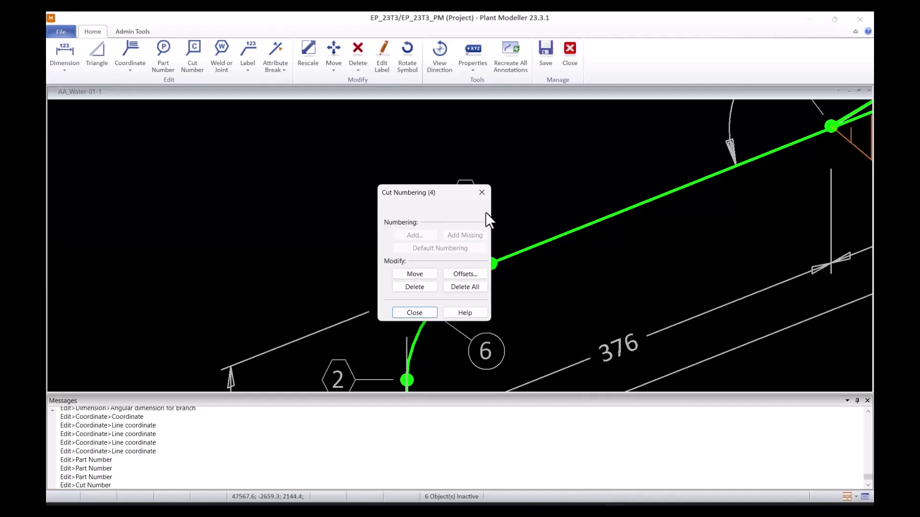
click(410, 312)
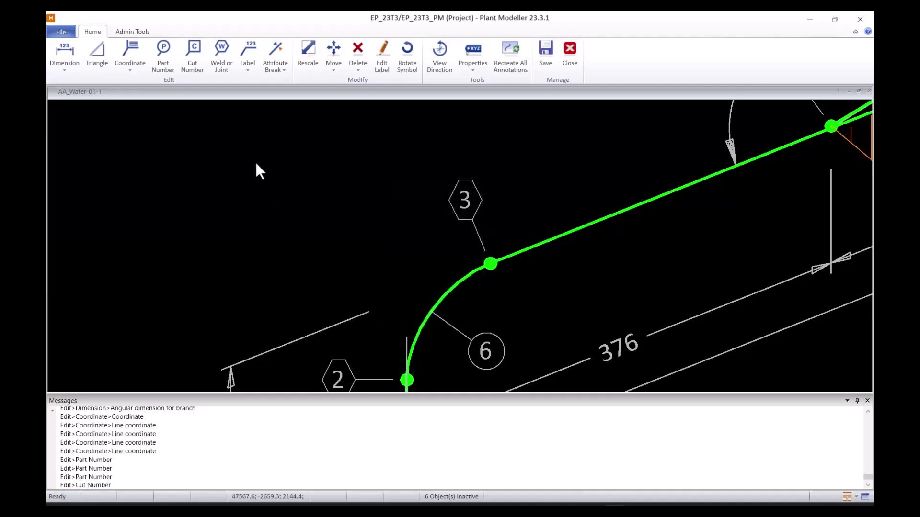
click(220, 65)
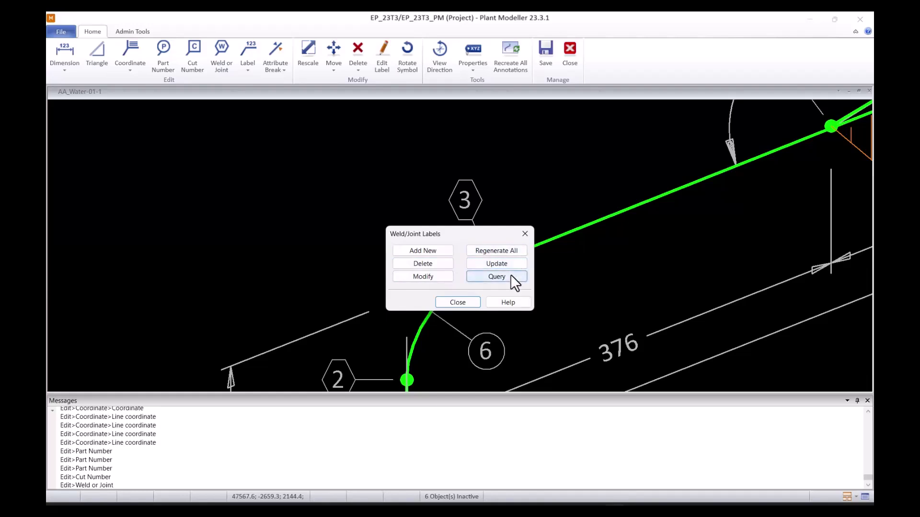
click(525, 233)
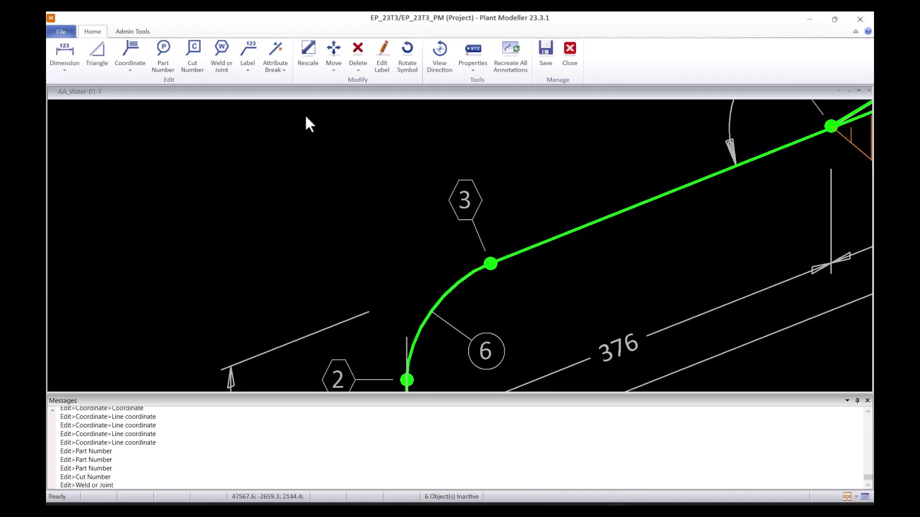
Step: Add a second pipeline label AA_Water-01 to the main run pipe, placing it just below the existing one near weld point 5
click(248, 71)
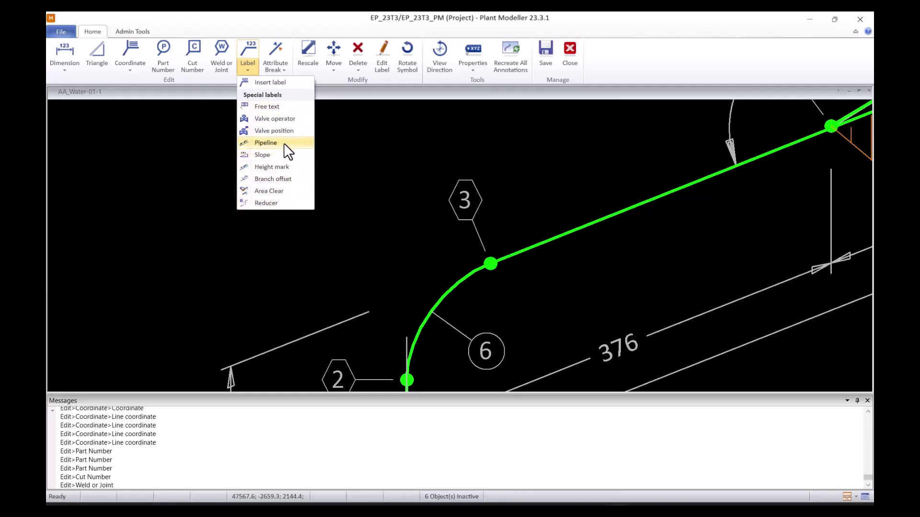
click(284, 144)
scroll(454, 240, down, 3)
scroll(507, 206, up, 3)
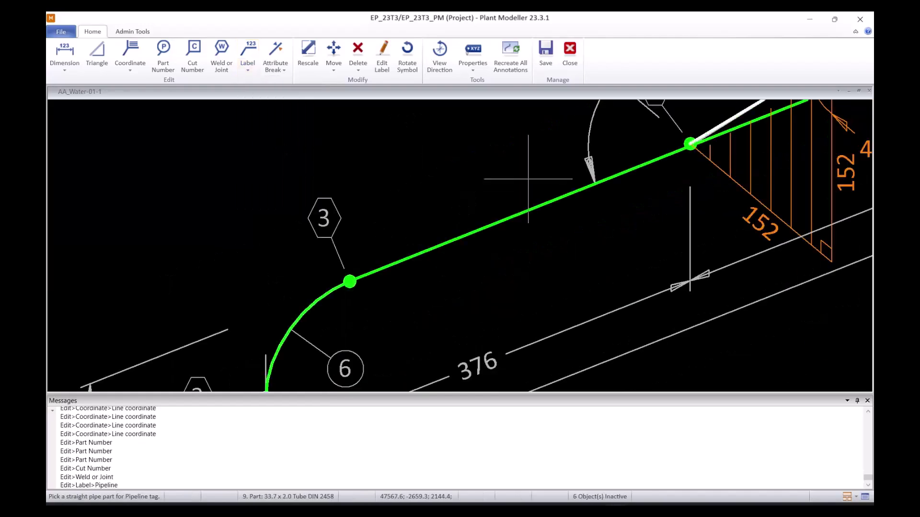
scroll(524, 180, down, 4)
scroll(637, 153, up, 3)
scroll(506, 230, down, 4)
scroll(637, 139, up, 4)
scroll(378, 344, down, 5)
scroll(258, 369, up, 4)
scroll(445, 248, down, 4)
scroll(570, 262, up, 4)
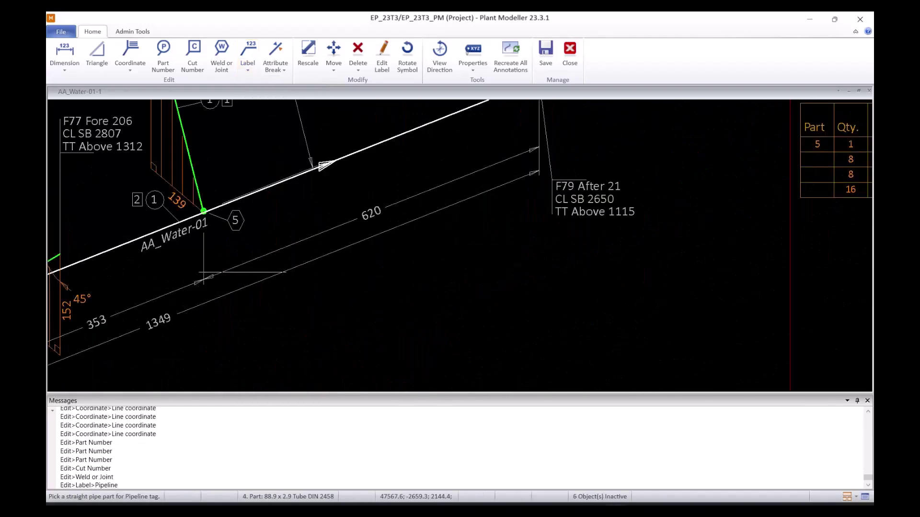
scroll(207, 163, up, 1)
scroll(448, 366, down, 1)
scroll(456, 359, up, 1)
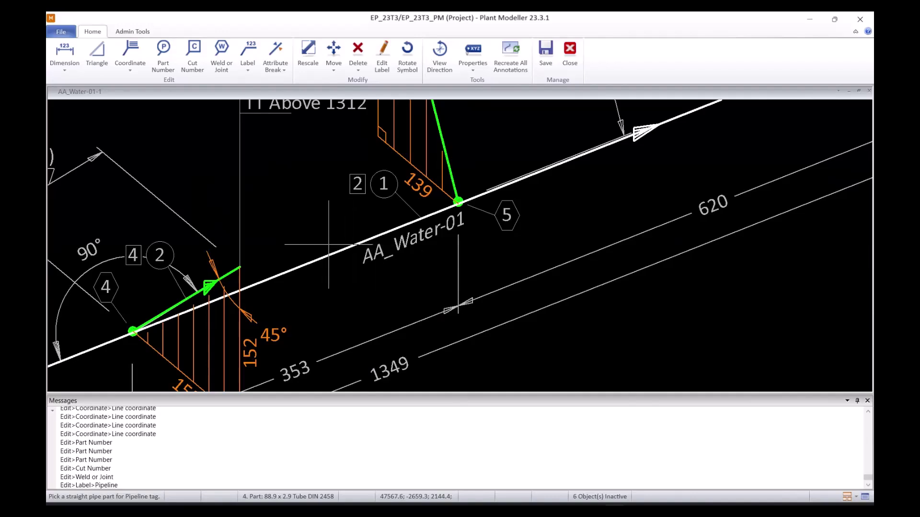
click(307, 263)
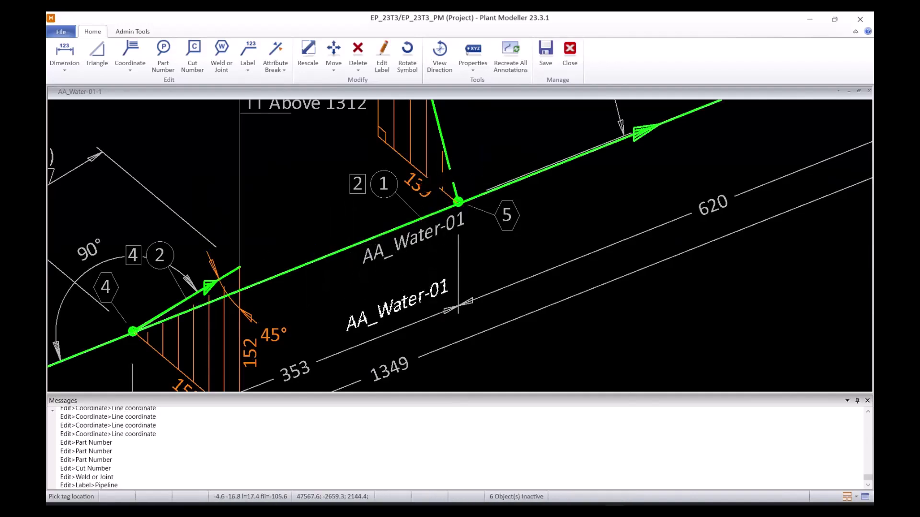
click(416, 261)
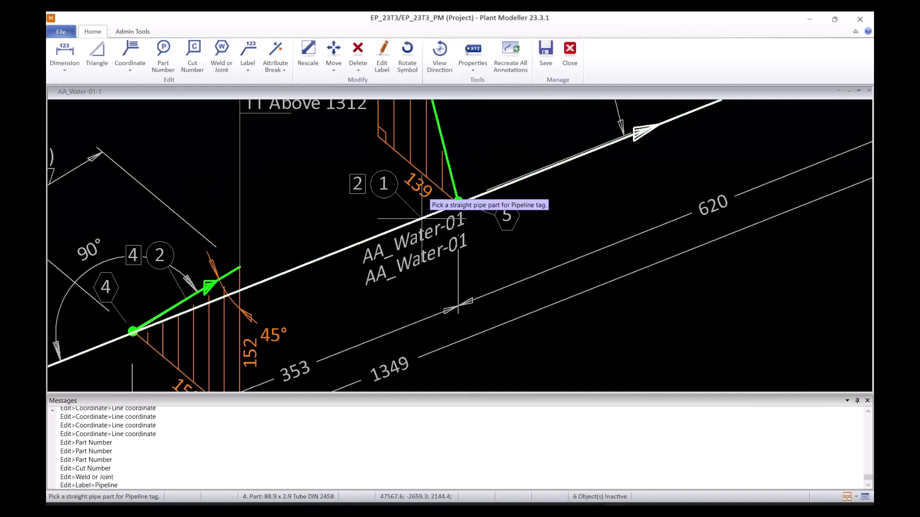
key(Escape)
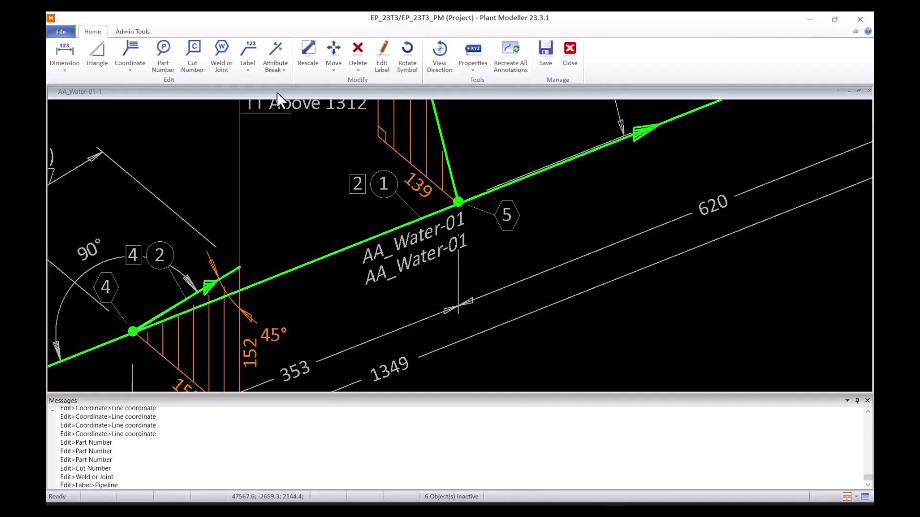
Step: Delete the lower duplicate AA_Water-01 pipeline label beneath the main run near weld point 5
click(358, 53)
middle_drag(469, 253, 594, 241)
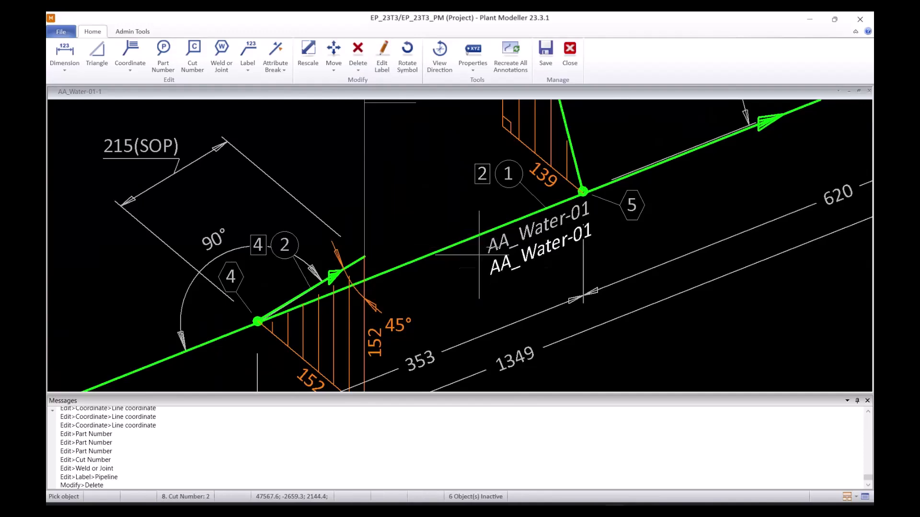
click(544, 247)
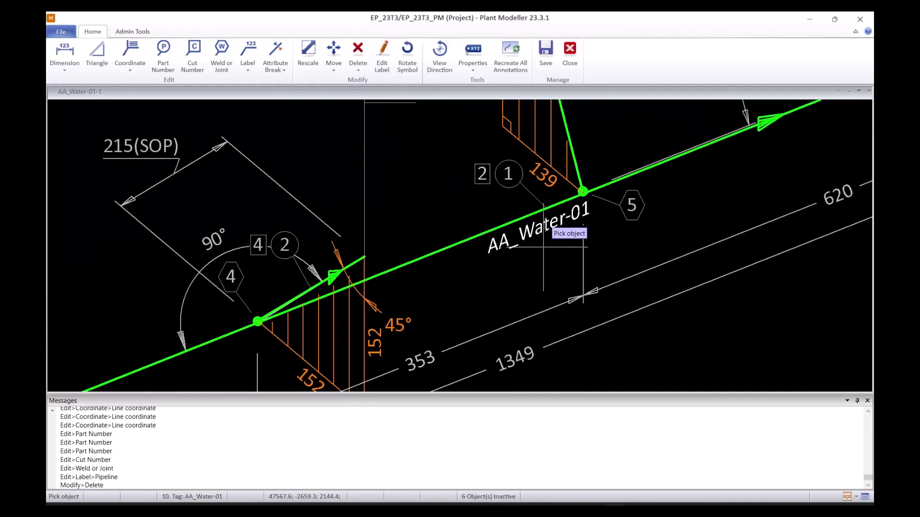
key(Escape)
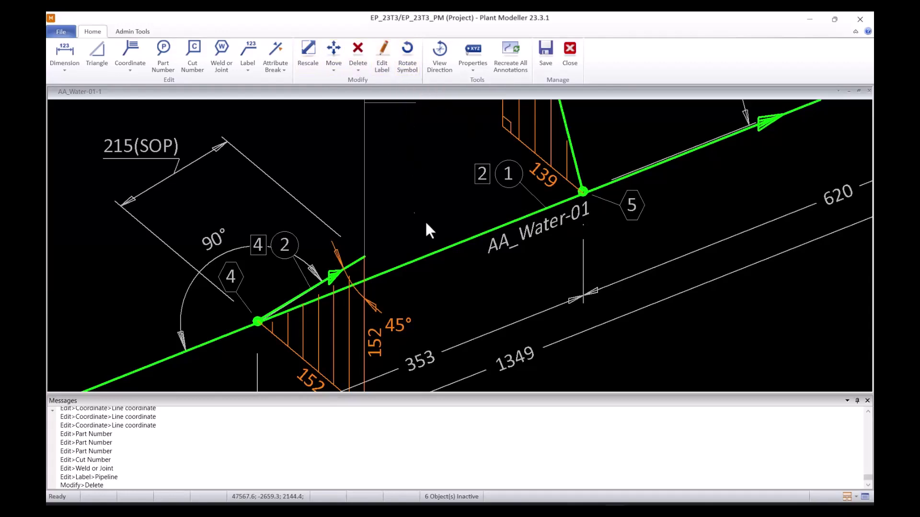
Step: Review the Rotate Symbol direction, rotation and angle options for the 88.9 x 2.9 main run tube without applying them
click(407, 56)
click(570, 192)
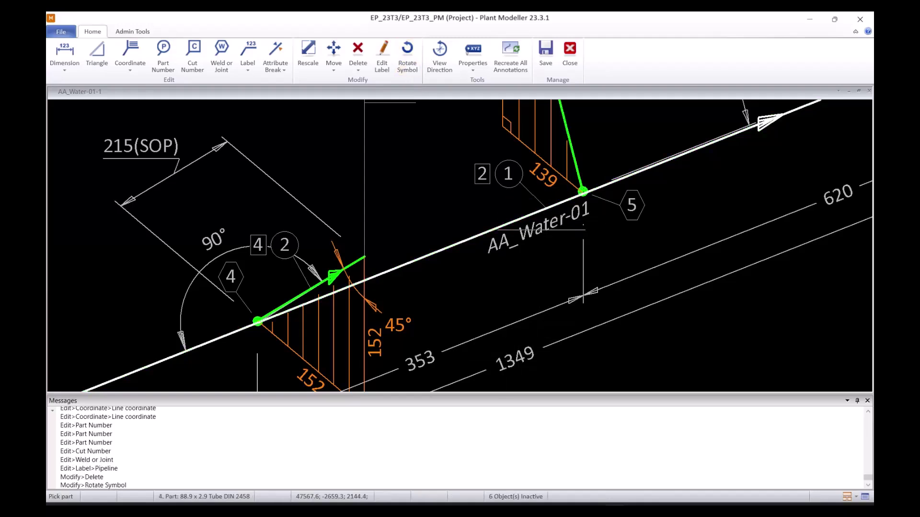
click(466, 262)
click(471, 263)
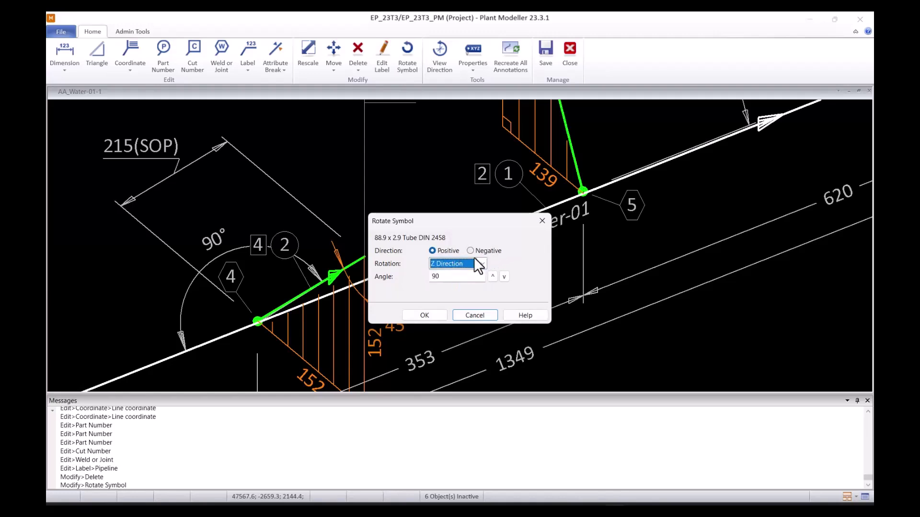
key(Tab)
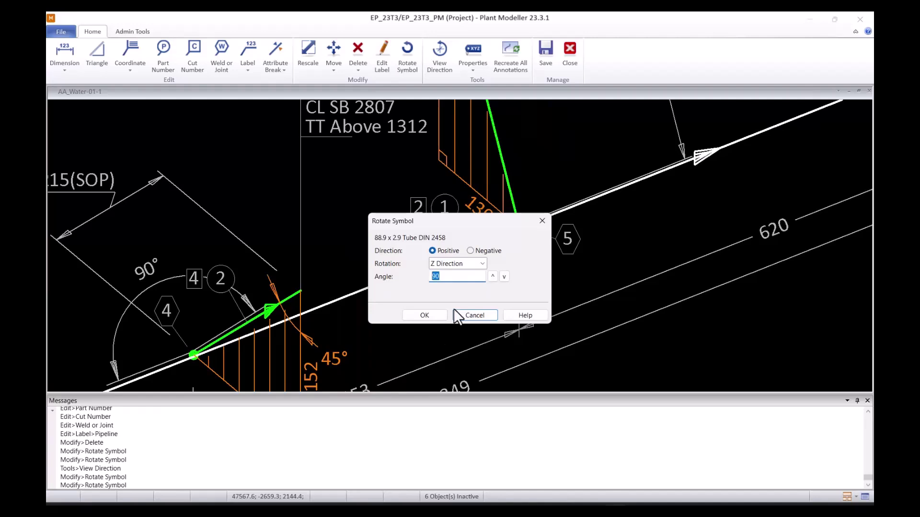
click(484, 314)
scroll(459, 235, down, 5)
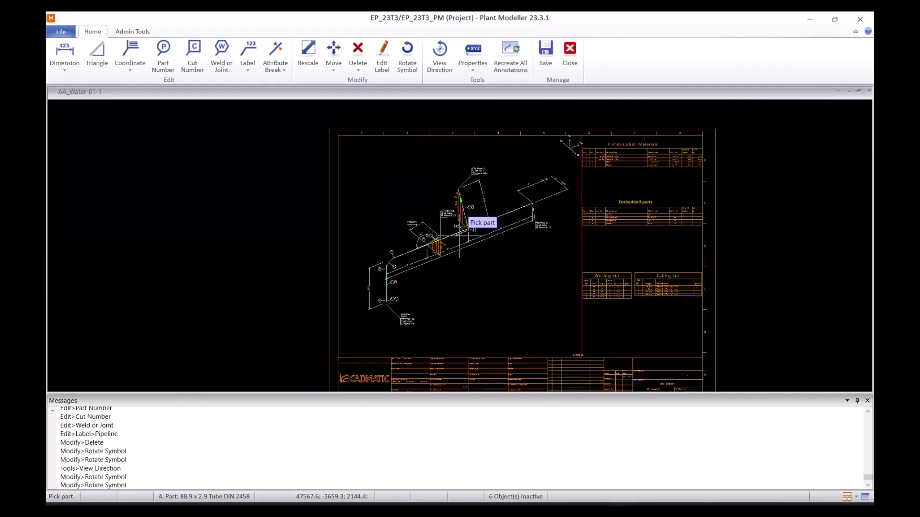
key(Escape)
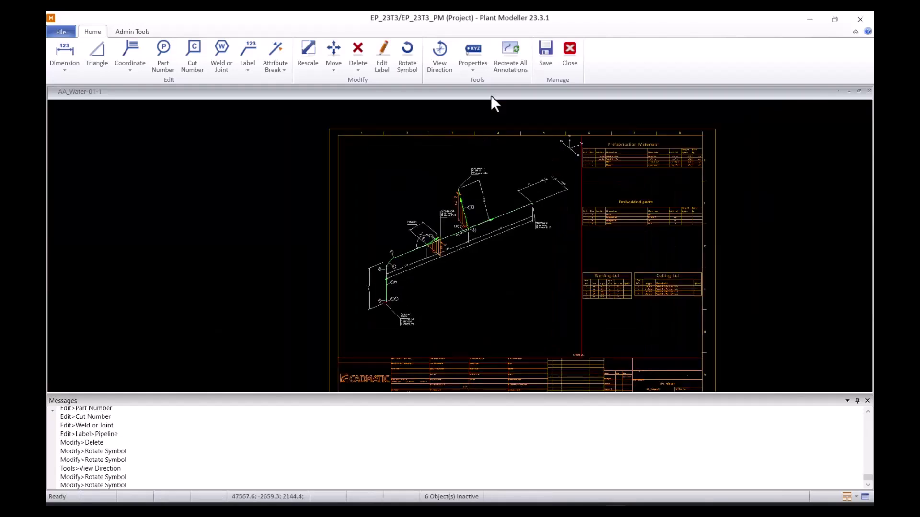
Step: Try rotating the isometric around the view by 180 and 45 degrees, and restore its original view direction
click(442, 62)
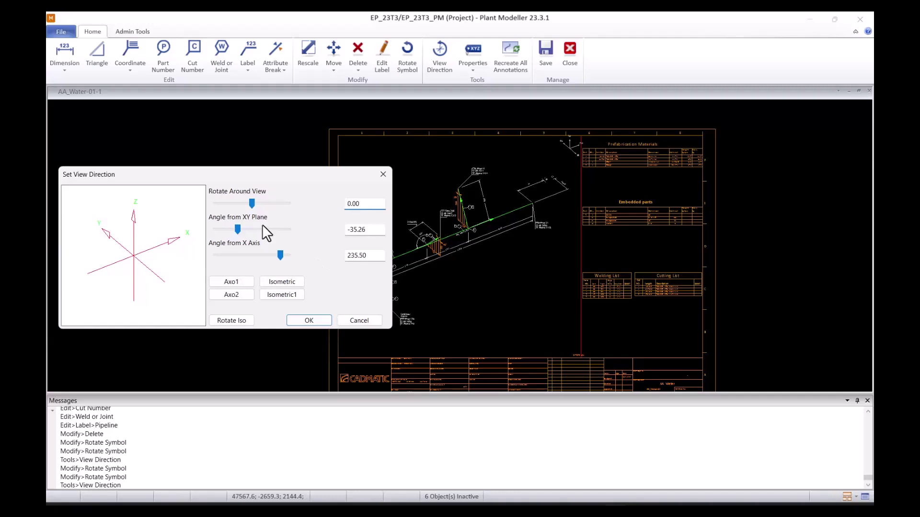
mouse_move(262, 177)
mouse_down()
mouse_move(268, 111)
mouse_move(251, 82)
mouse_up()
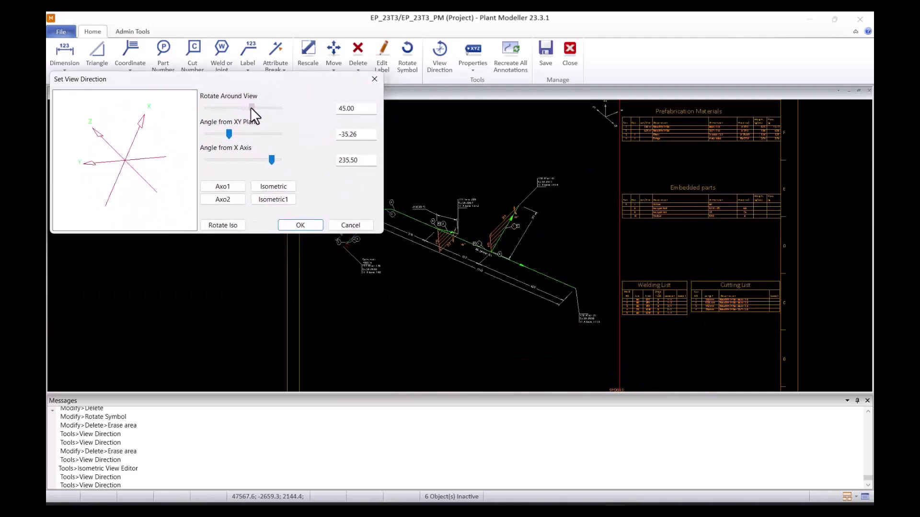
drag(251, 108, 279, 108)
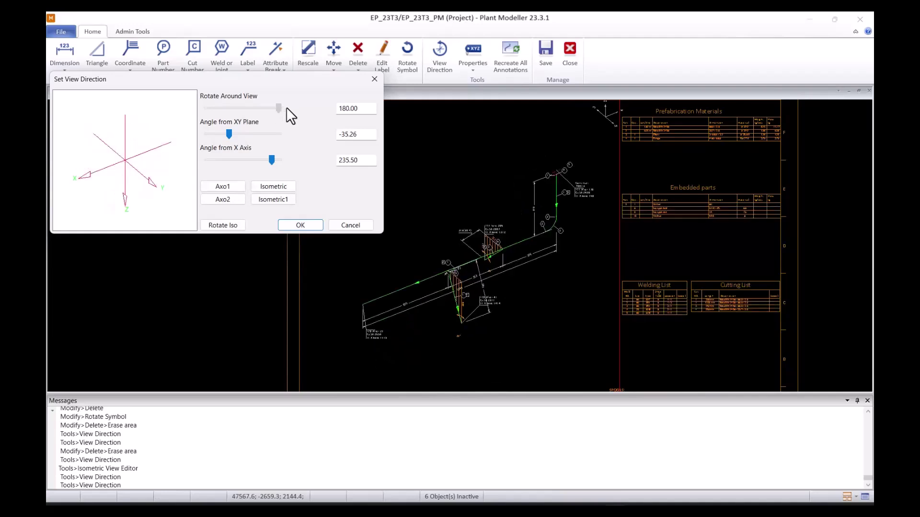
drag(373, 108, 325, 114)
text(45)
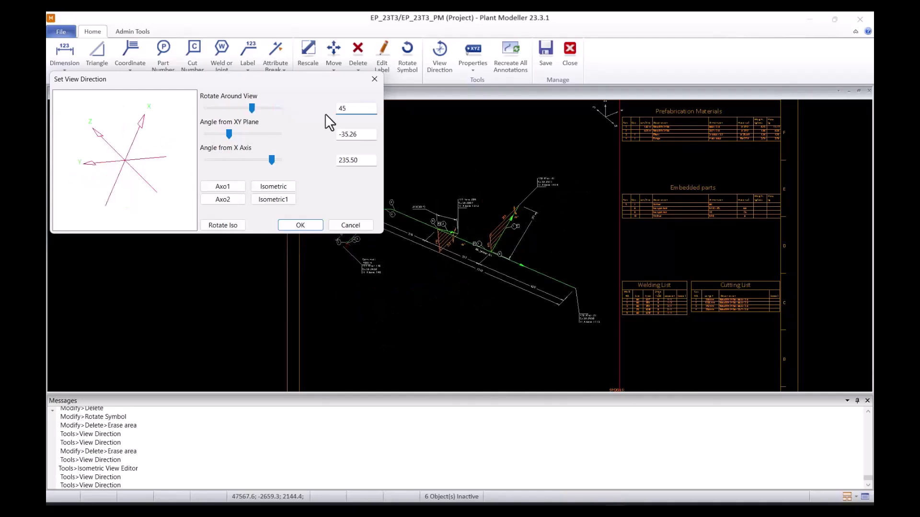
key(BackSpace)
key(BackSpace)
key(Return)
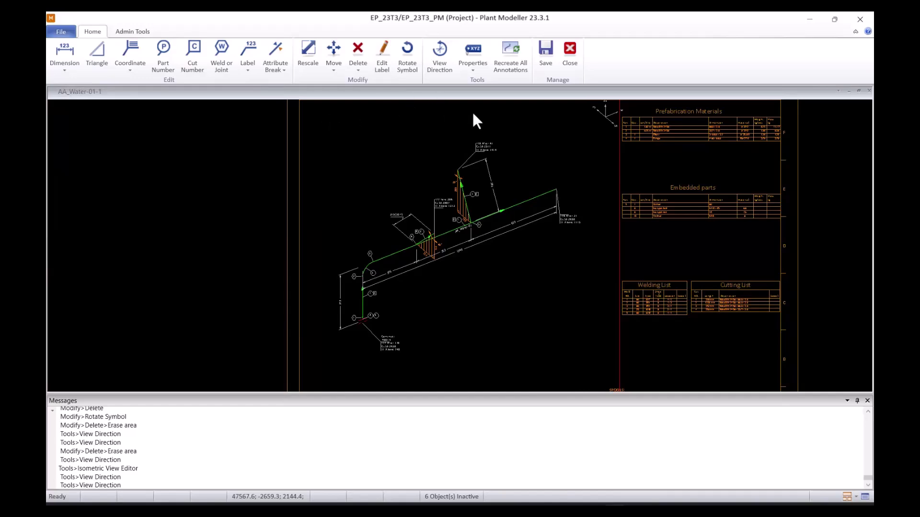
Step: Inspect the part properties of the branch pipe starting at weld point 4, including its isometric drawing data, and close them
click(480, 67)
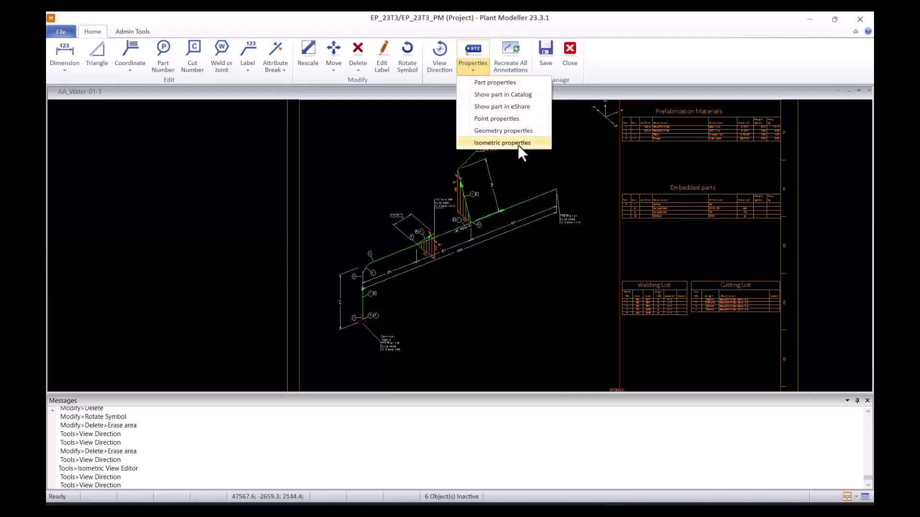
click(529, 82)
scroll(458, 247, up, 5)
scroll(457, 246, up, 1)
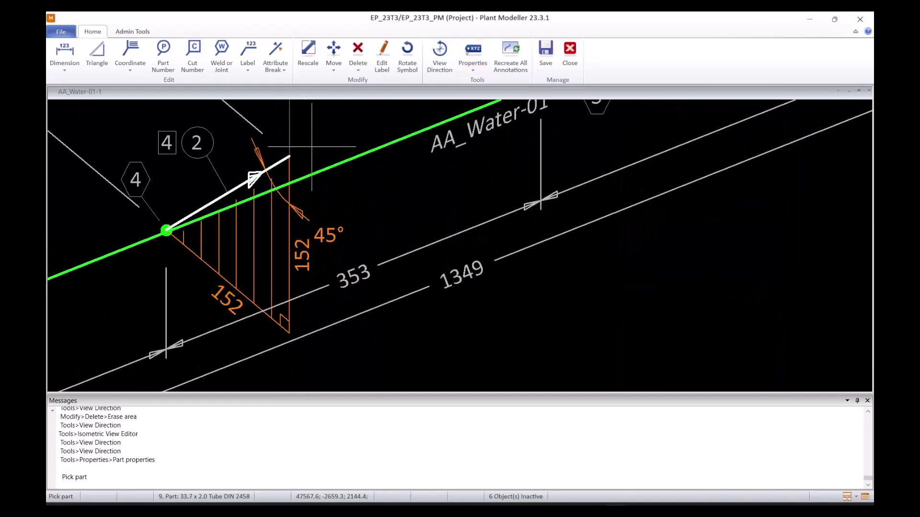
click(306, 172)
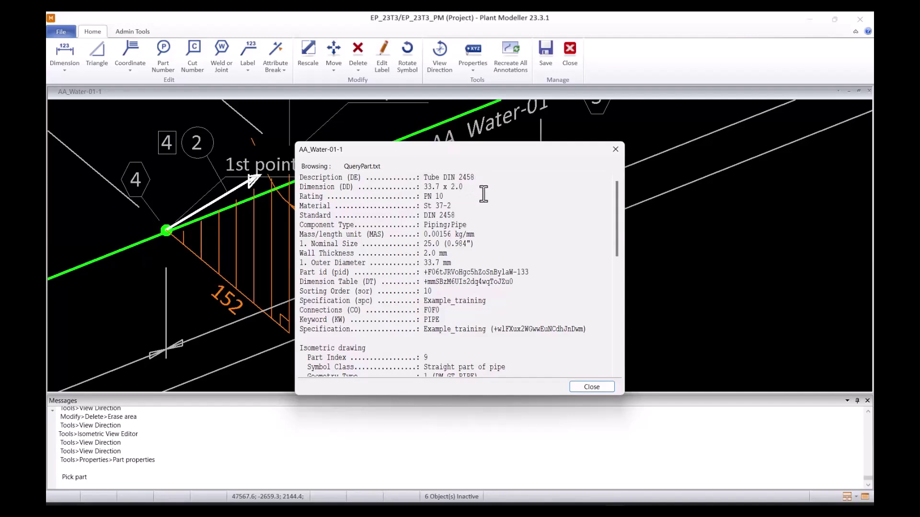
scroll(485, 237, down, 1)
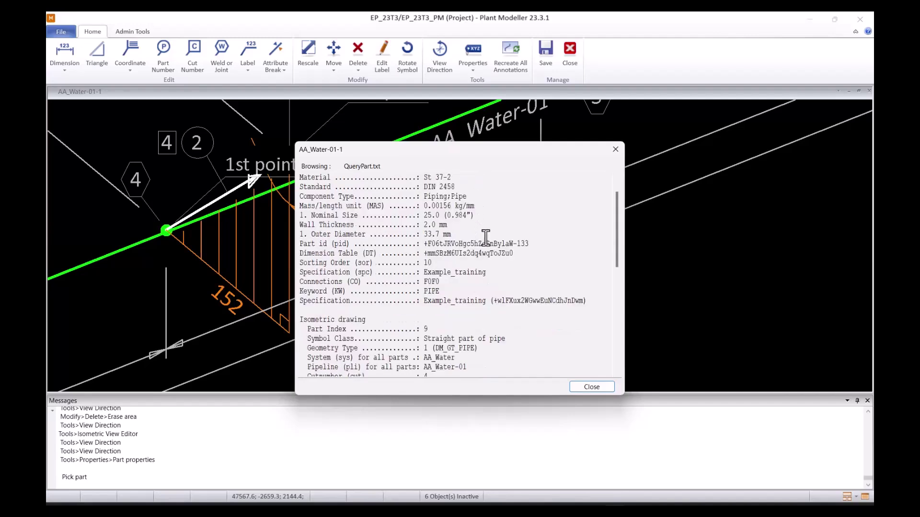
scroll(486, 237, down, 3)
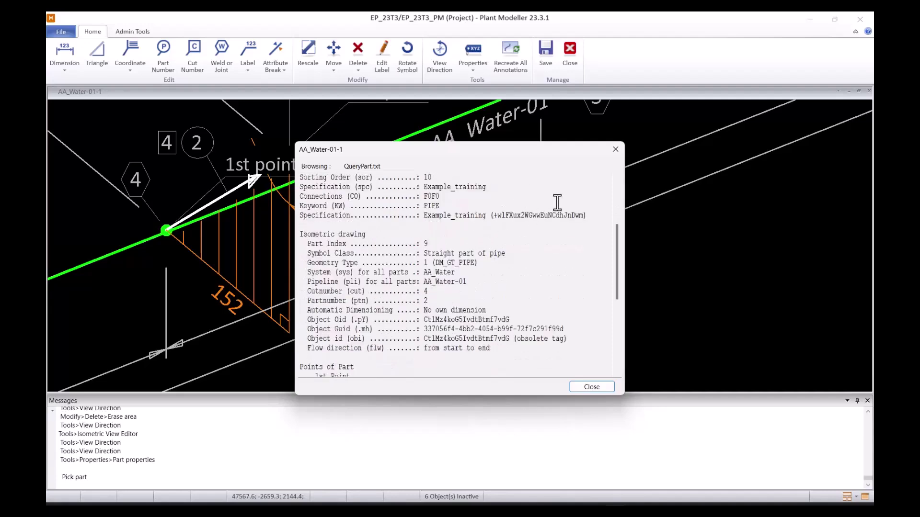
click(615, 149)
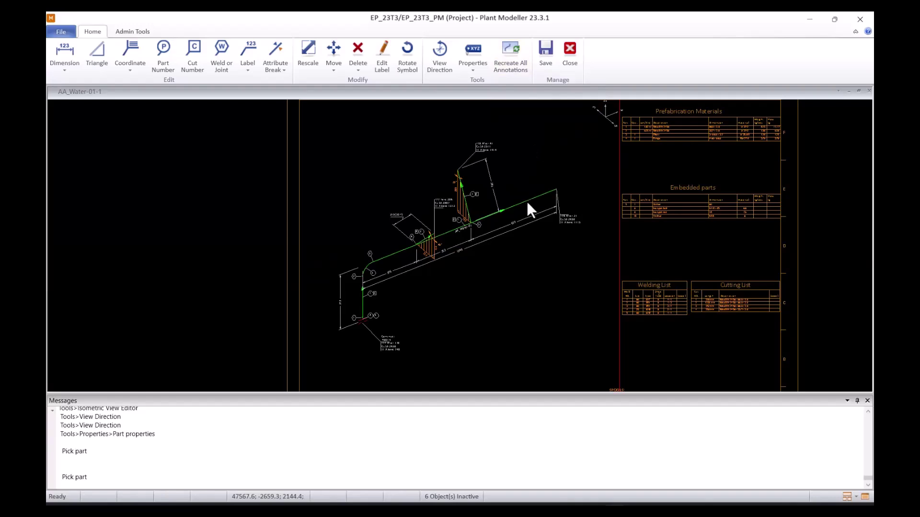
Step: Start recreating all annotations of the isometric and decline removing the existing ones
click(525, 57)
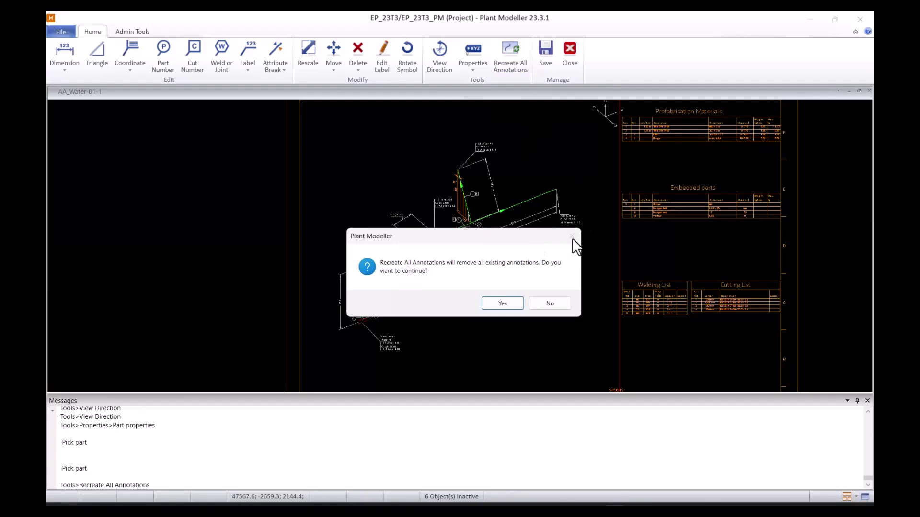
click(550, 304)
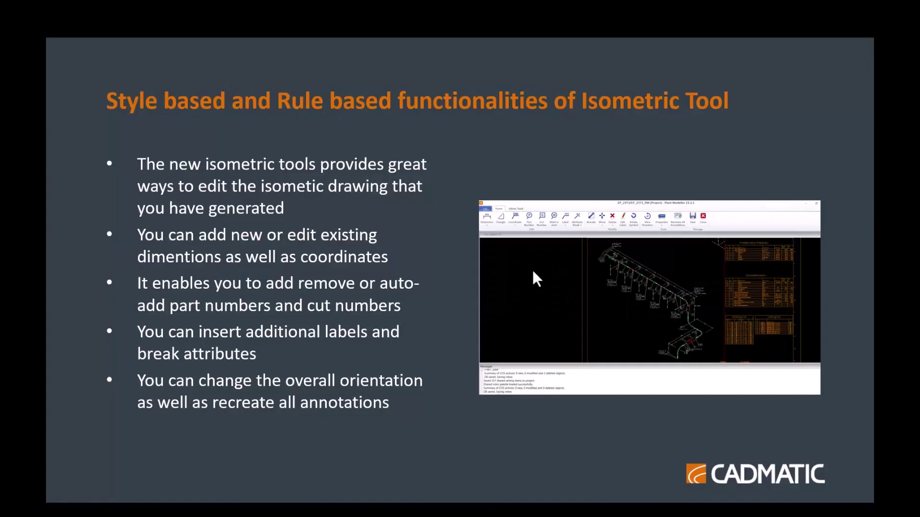